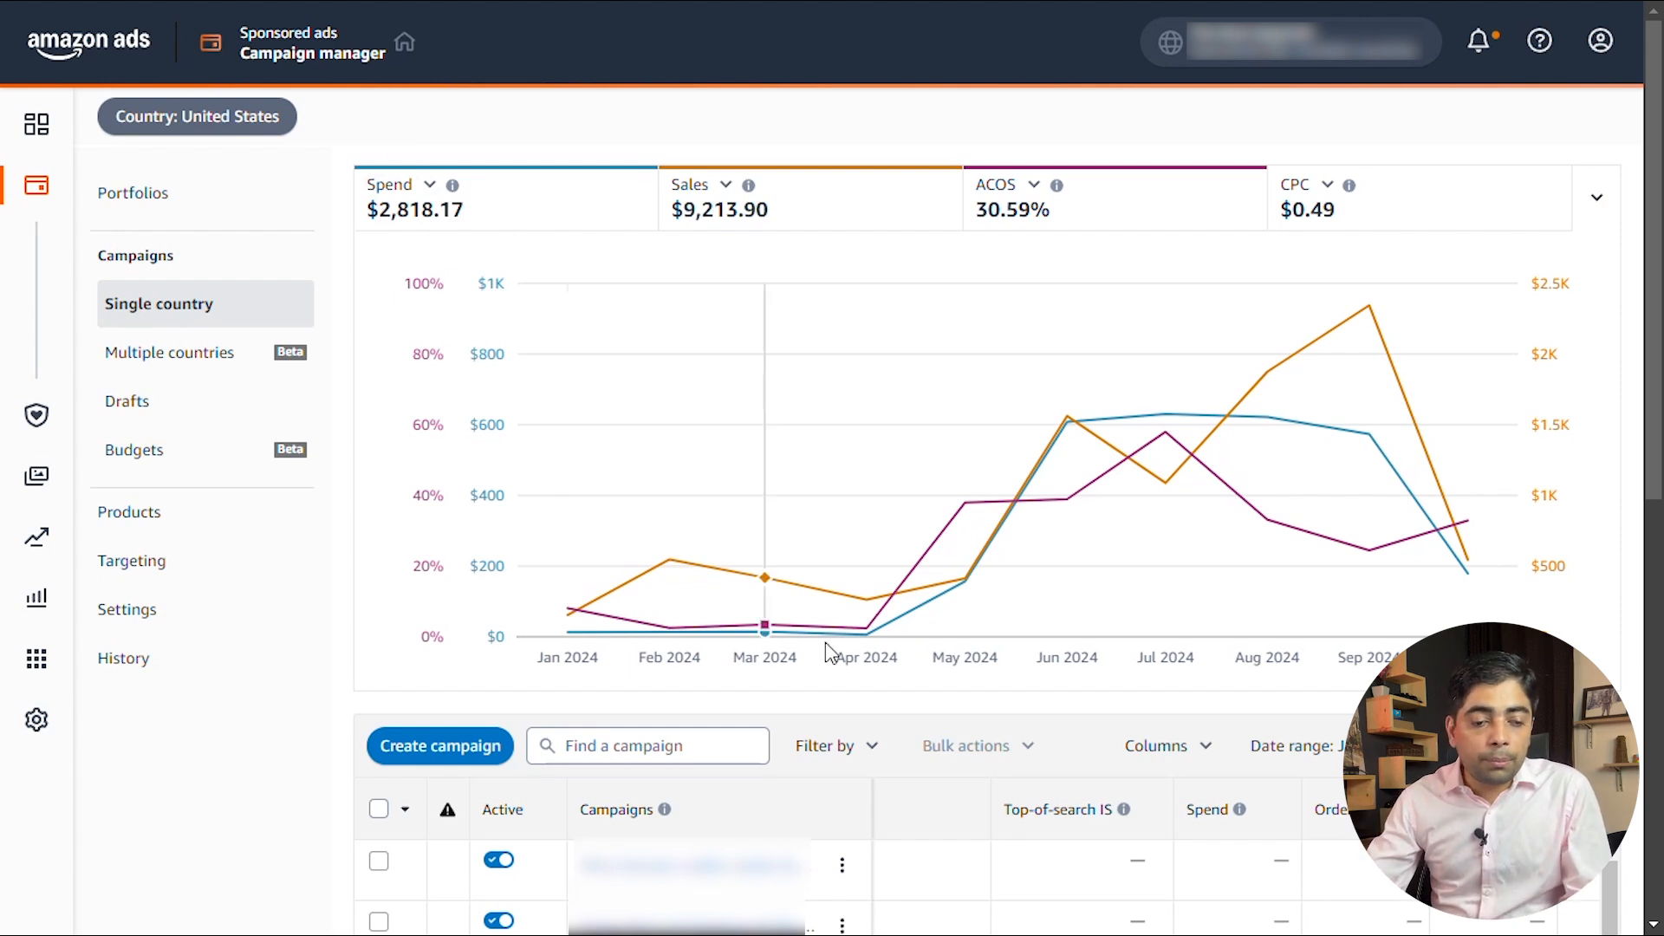
Examine the spend, sales and ACOS trends and the single-country campaign list in the United States account
mouse_move(759, 445)
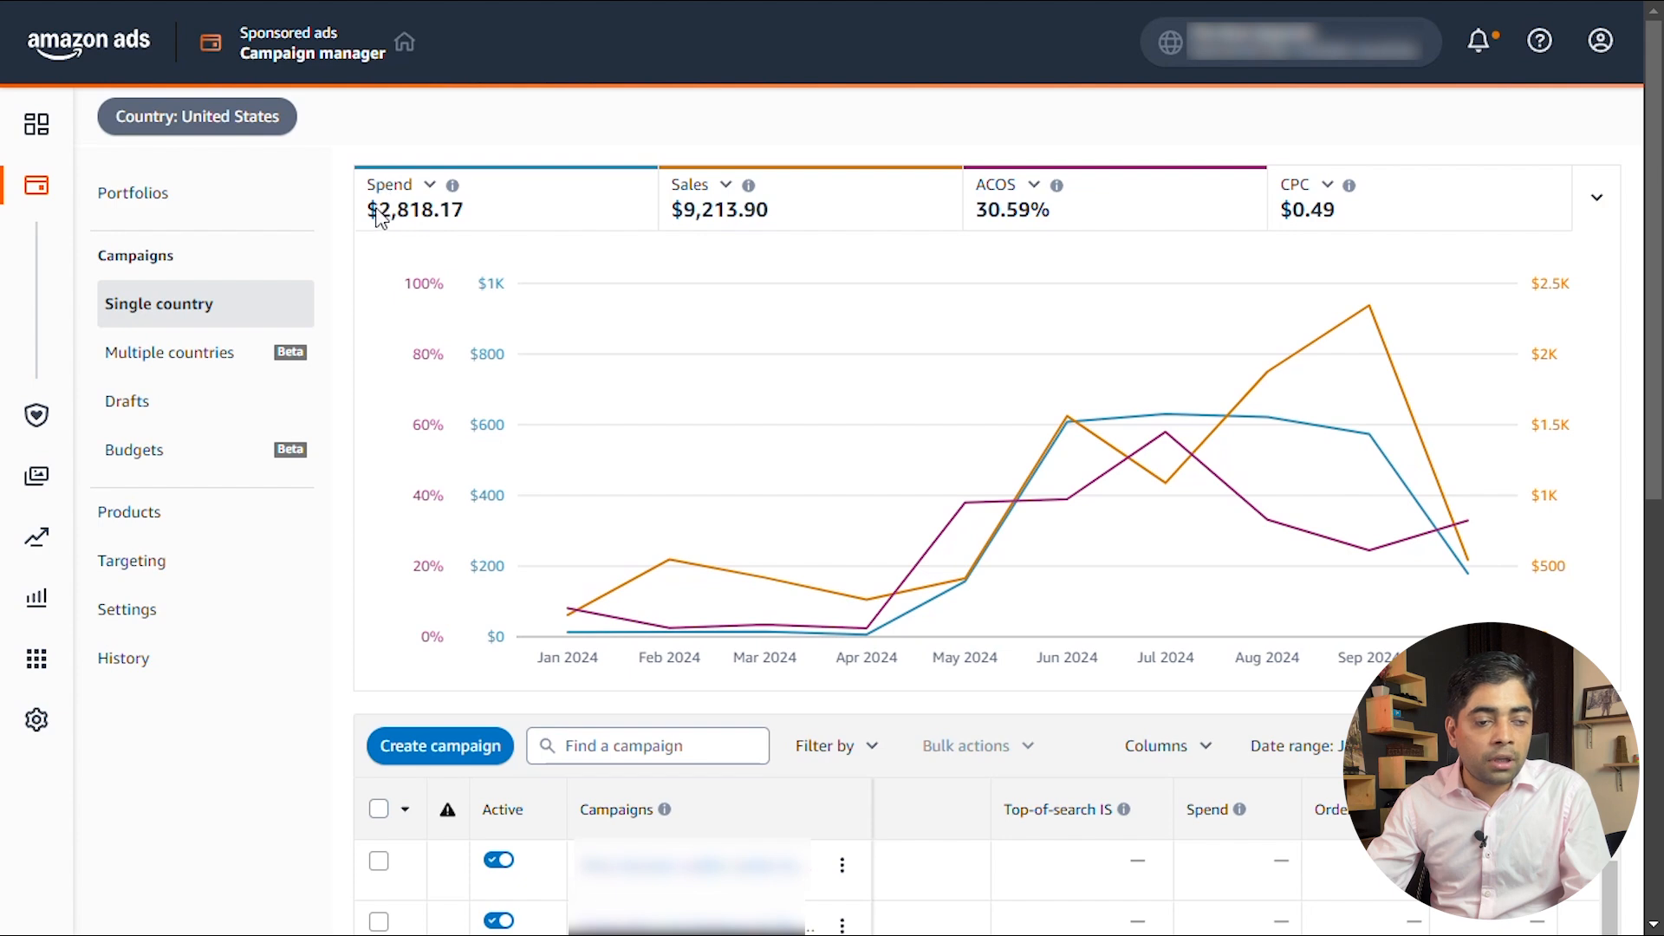
click(743, 187)
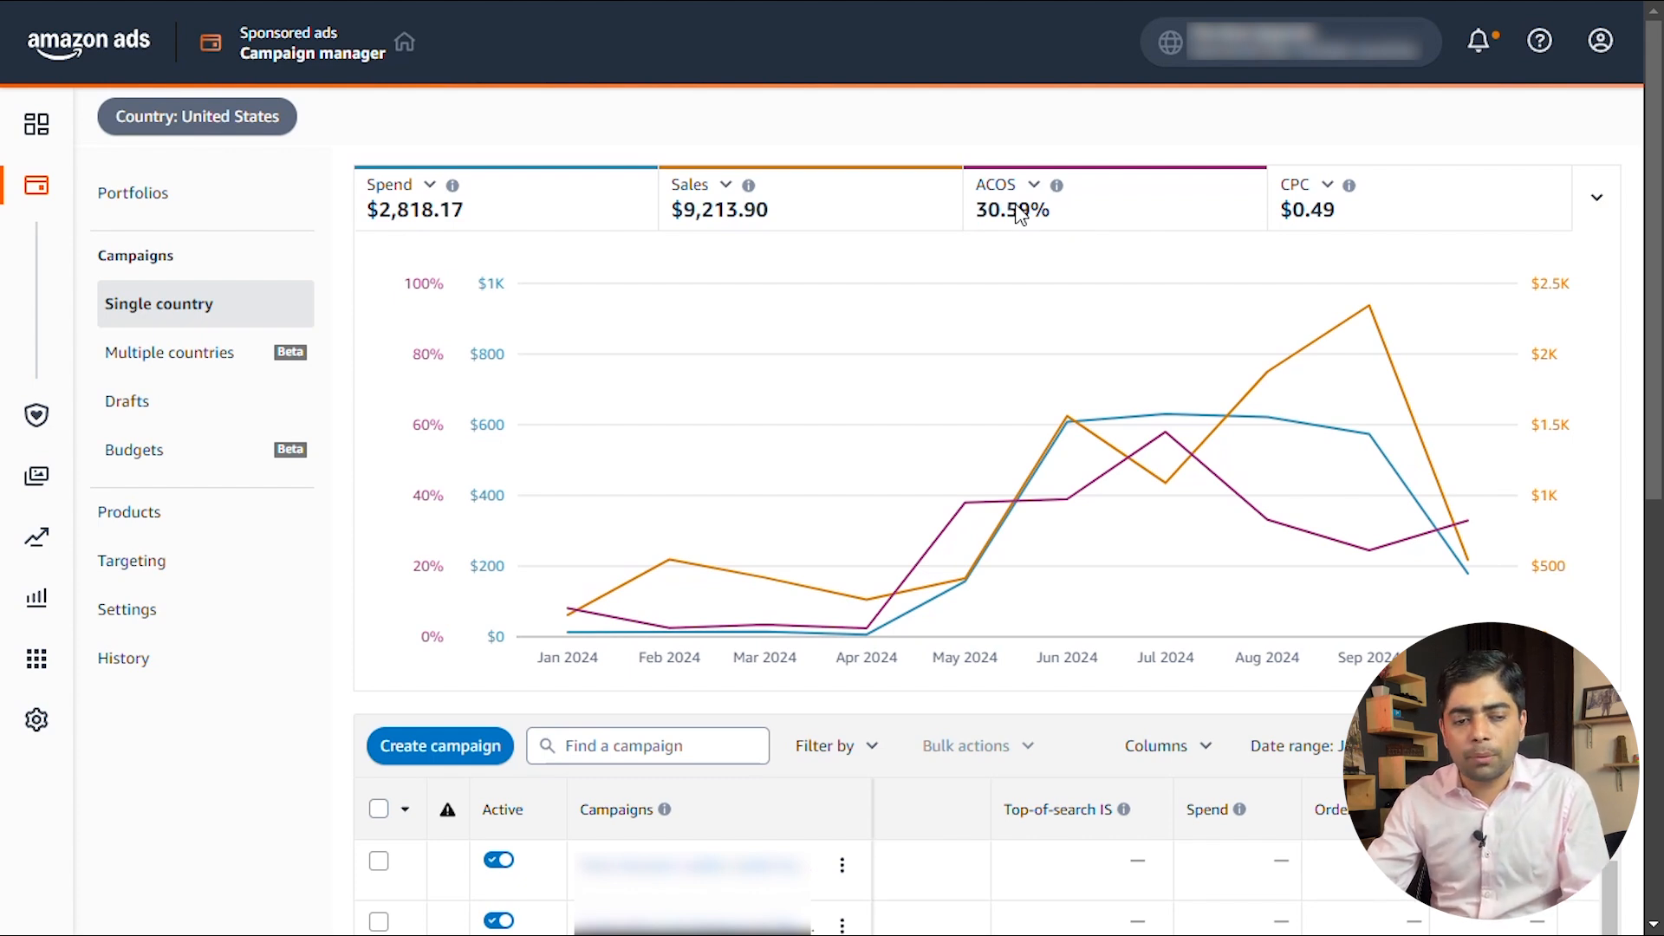
scroll(1021, 249, down, 3)
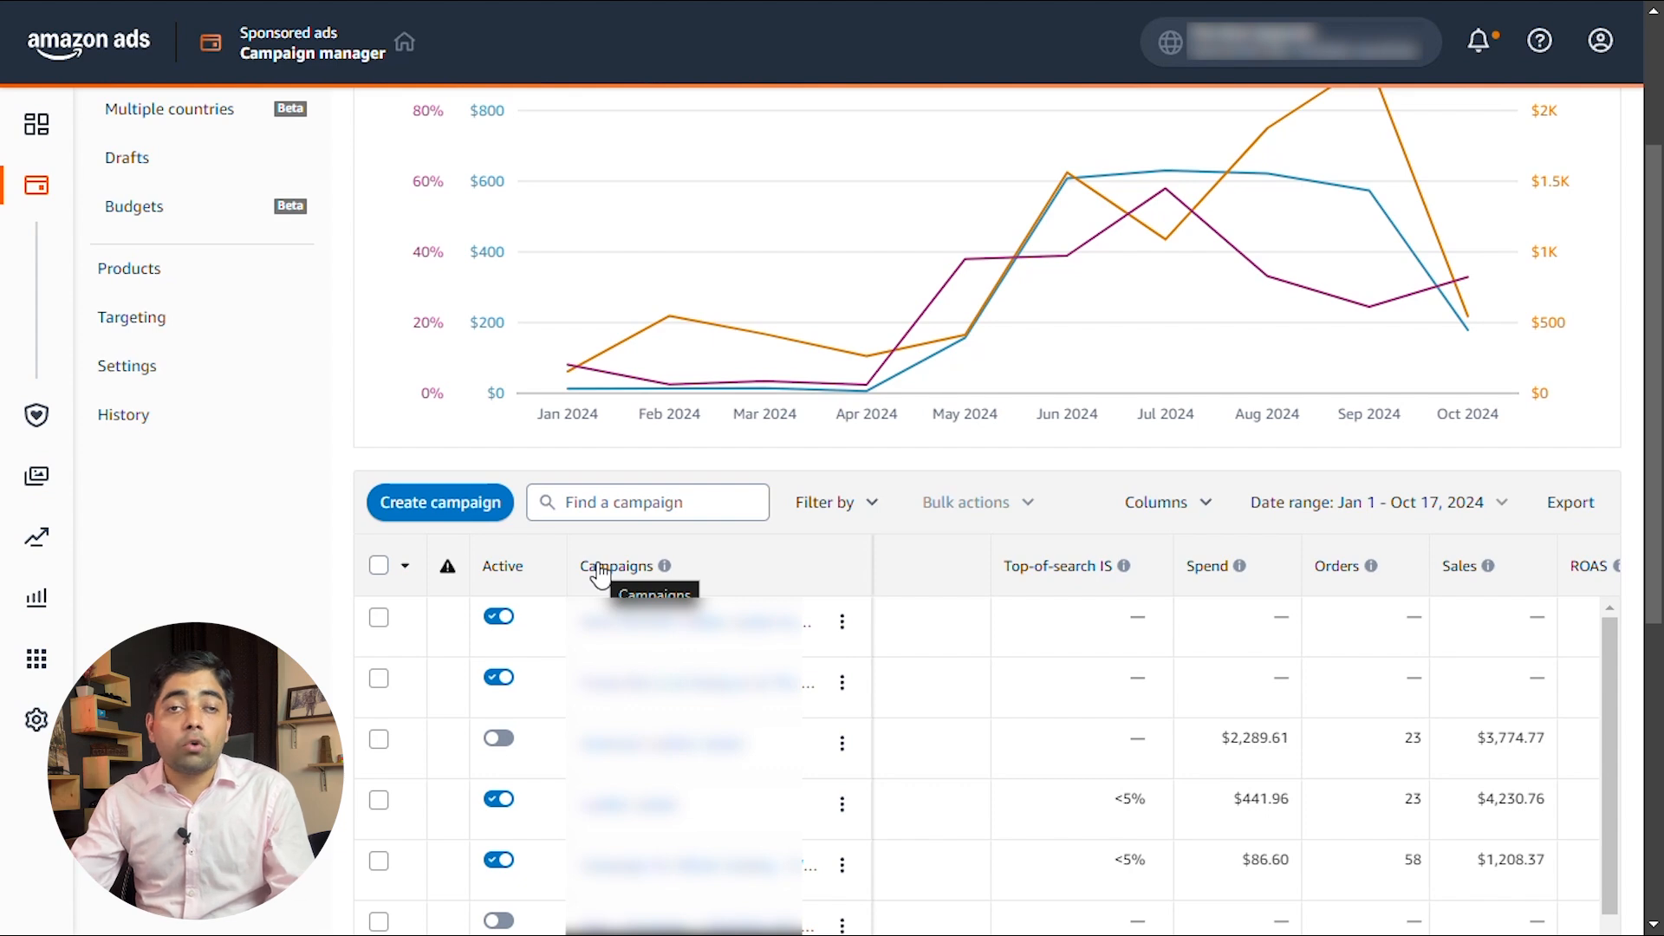
scroll(598, 572, up, 3)
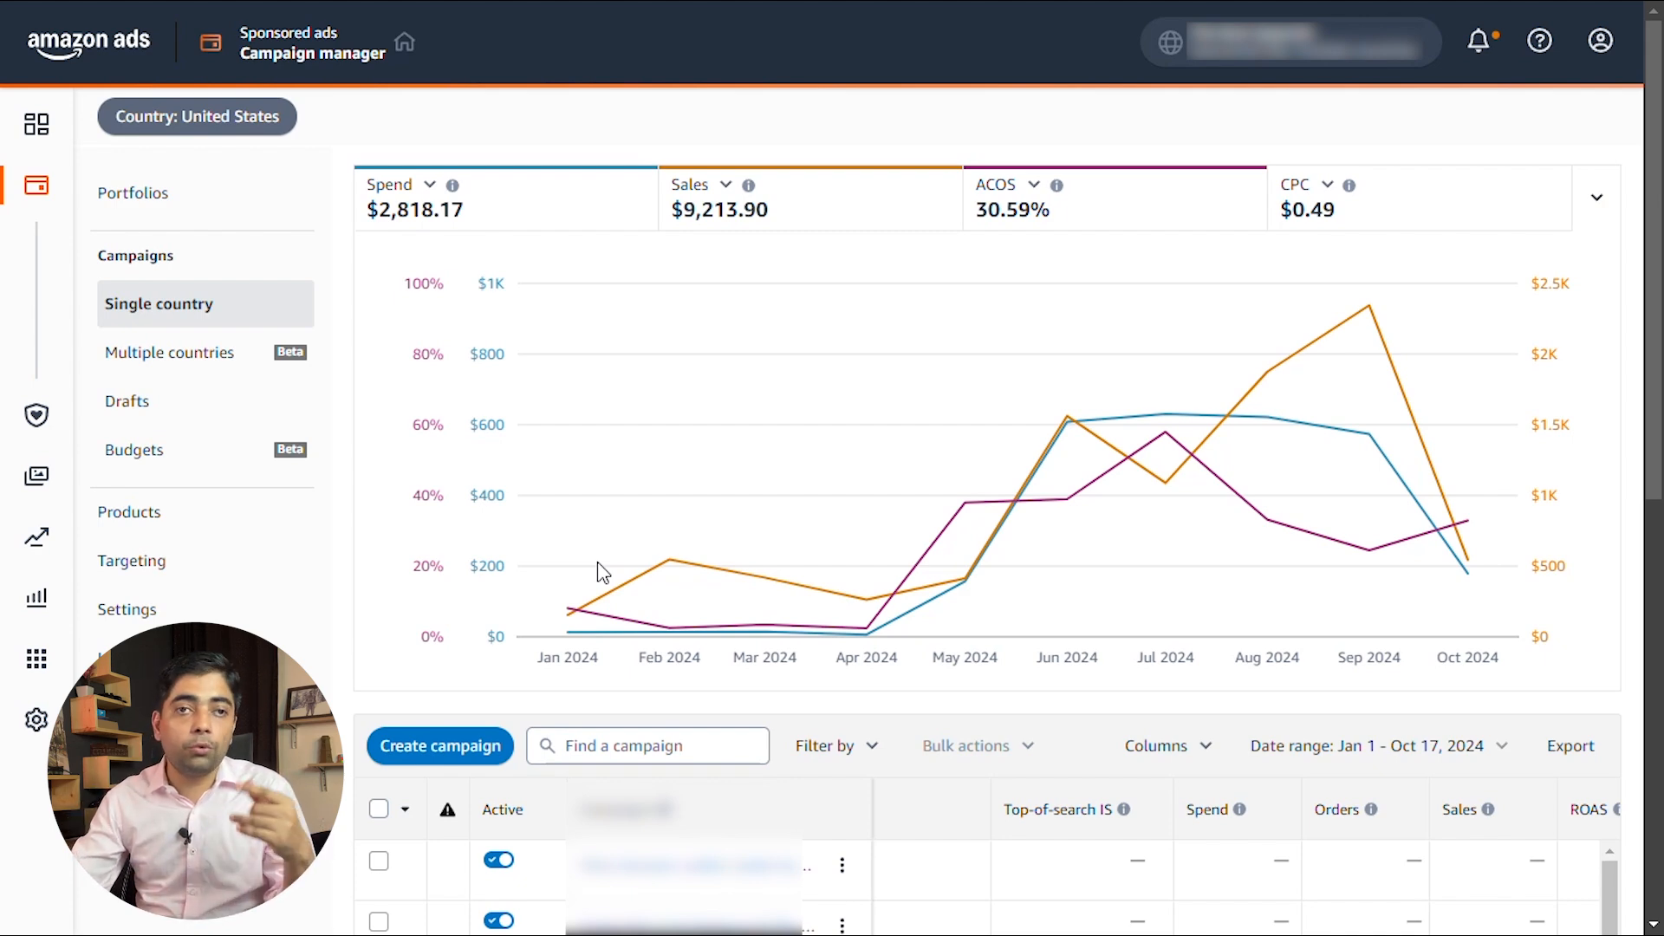
mouse_move(968, 309)
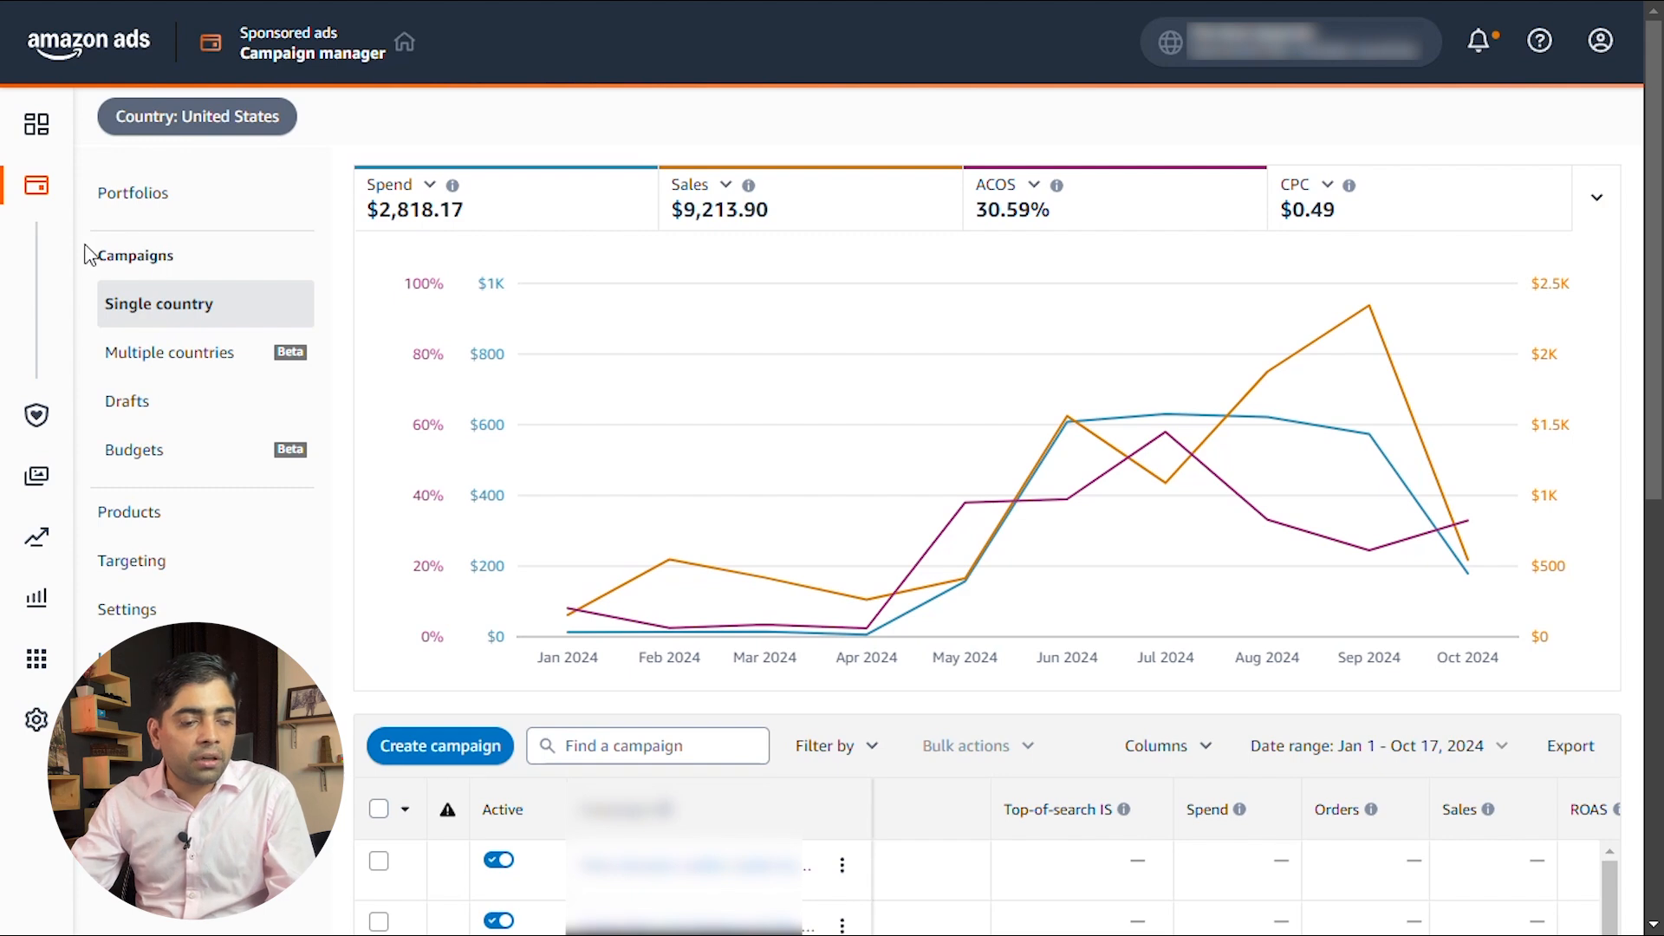
click(154, 316)
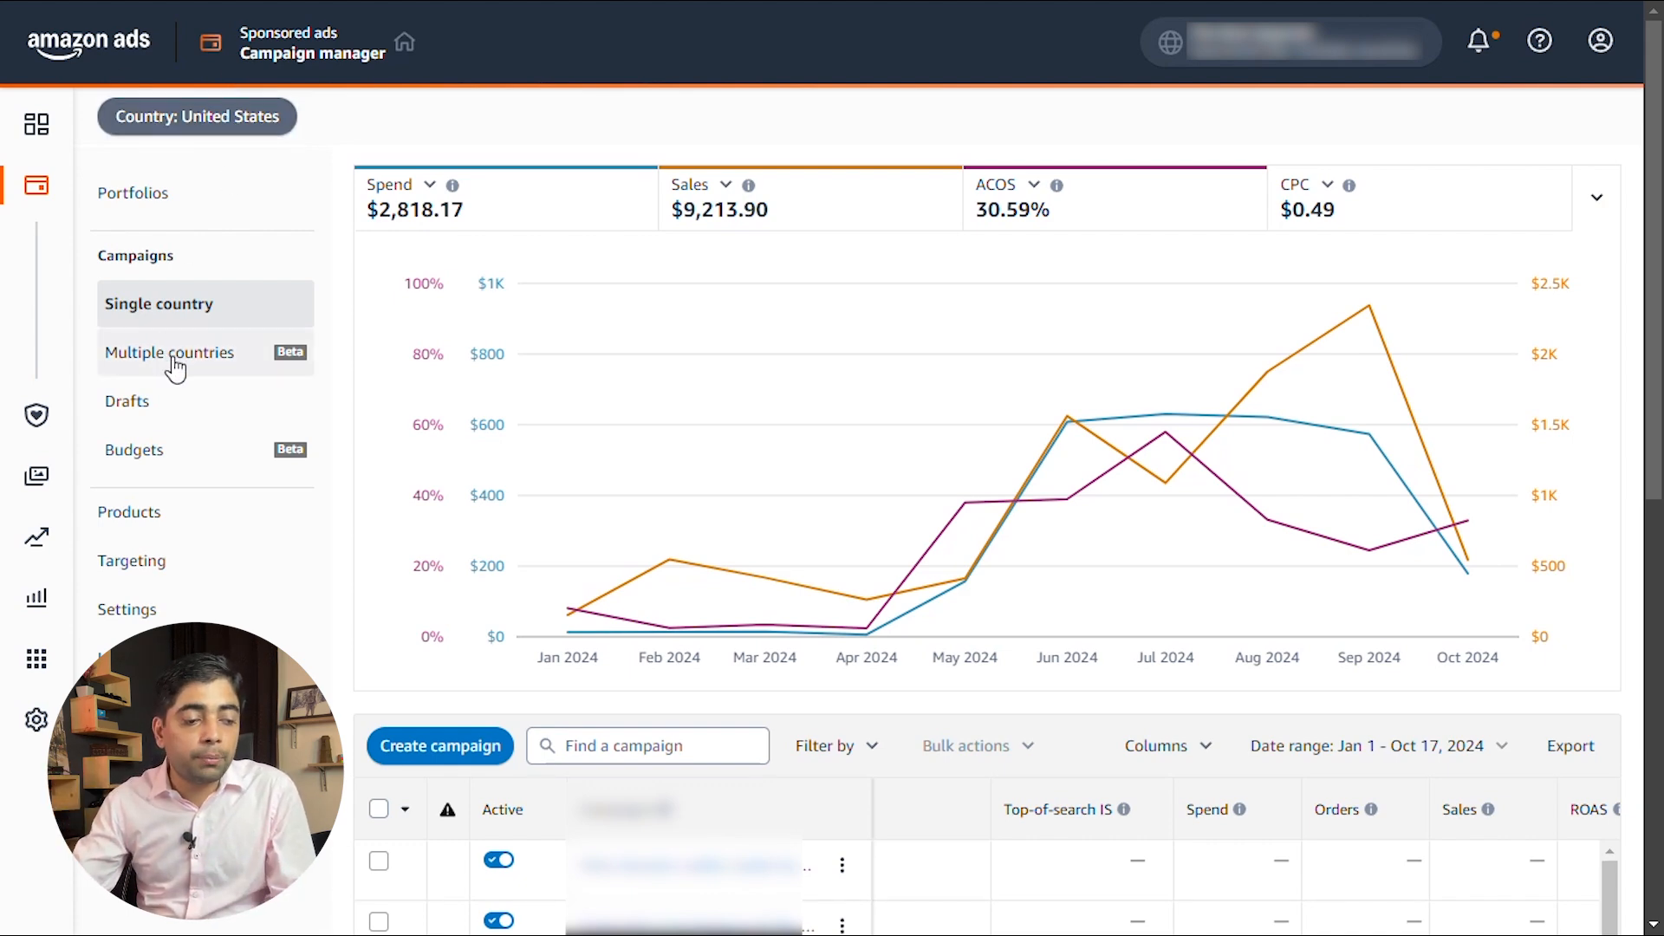
click(189, 307)
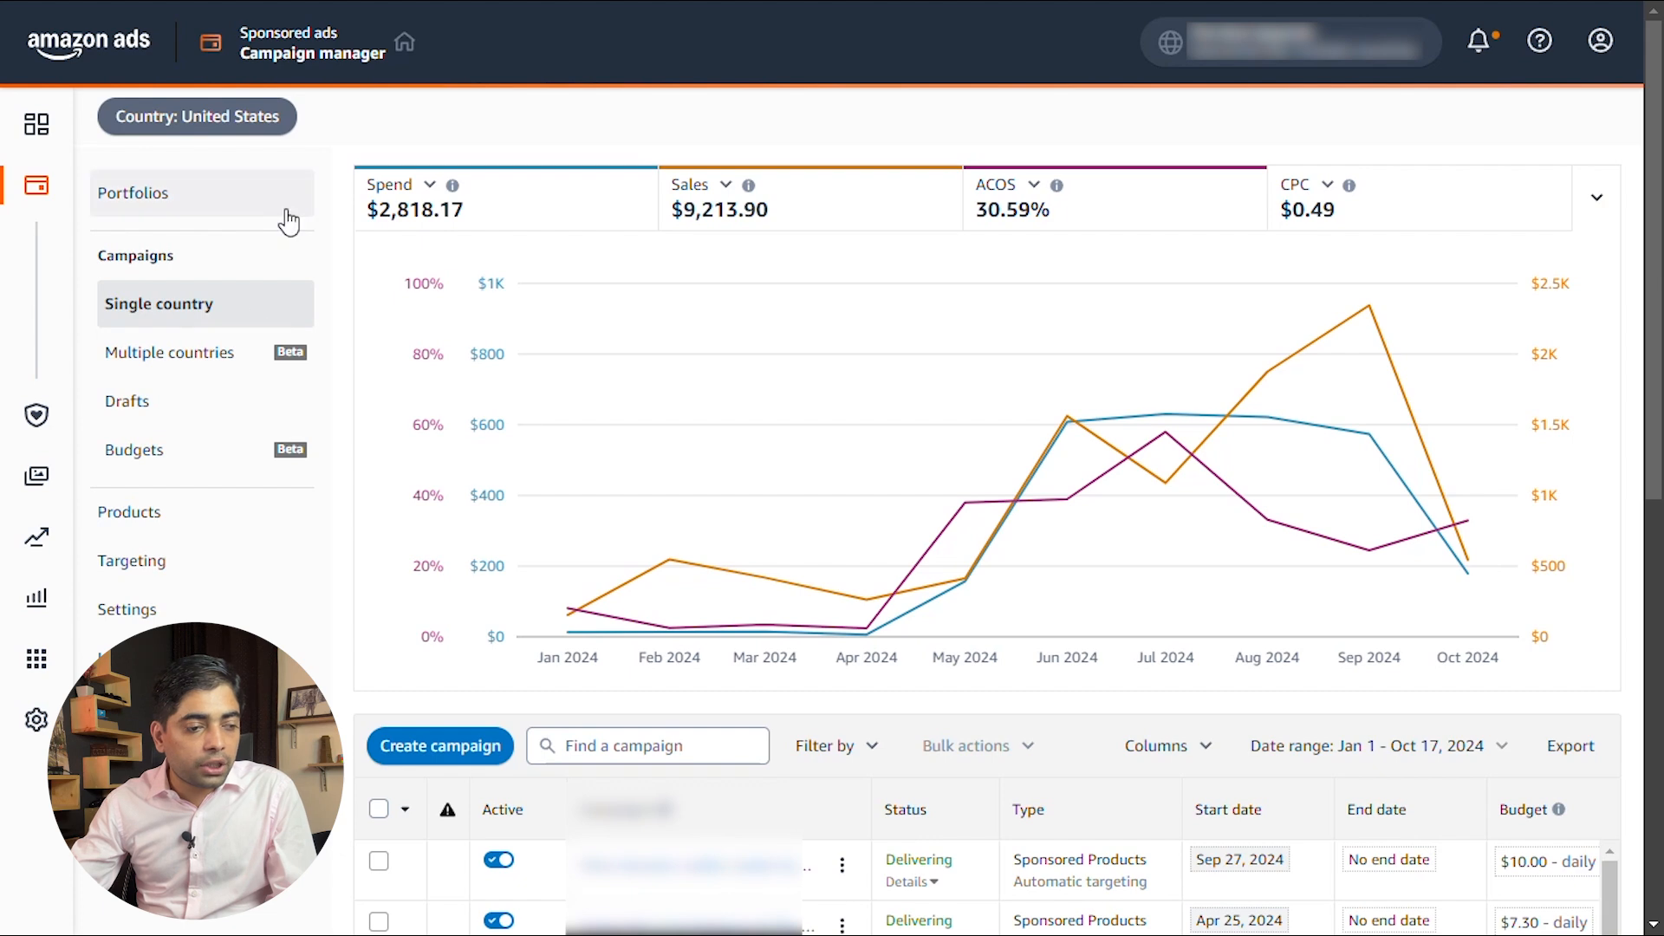
mouse_move(5, 204)
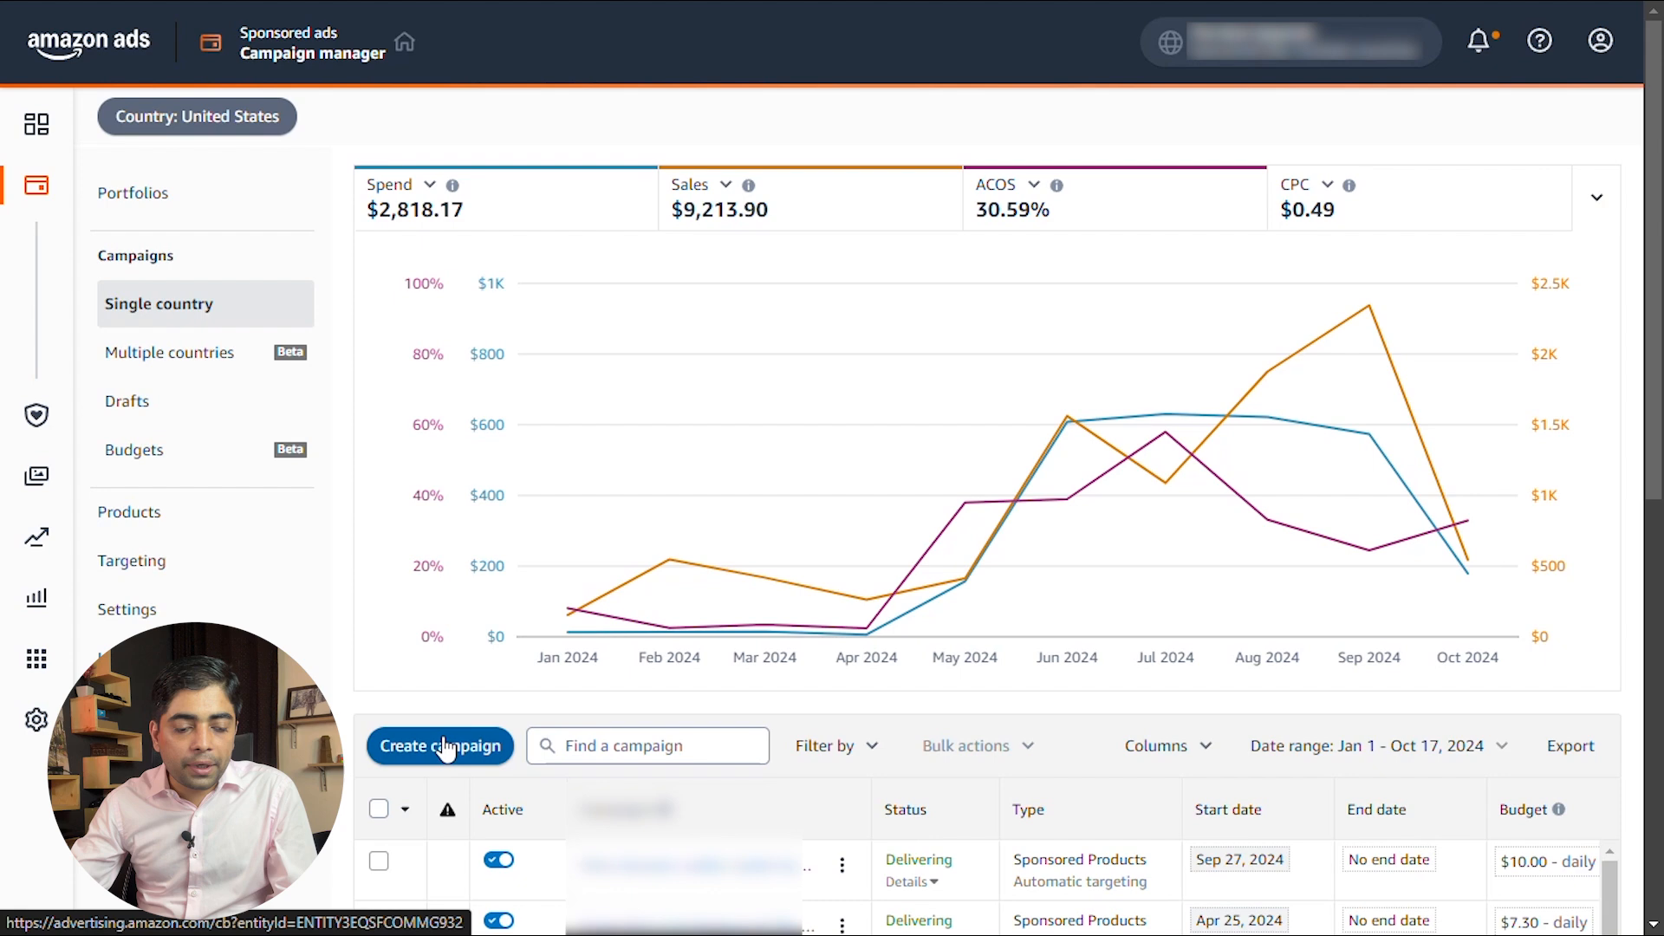
Start a new campaign, compare the available campaign types and choose Sponsored Products
click(445, 747)
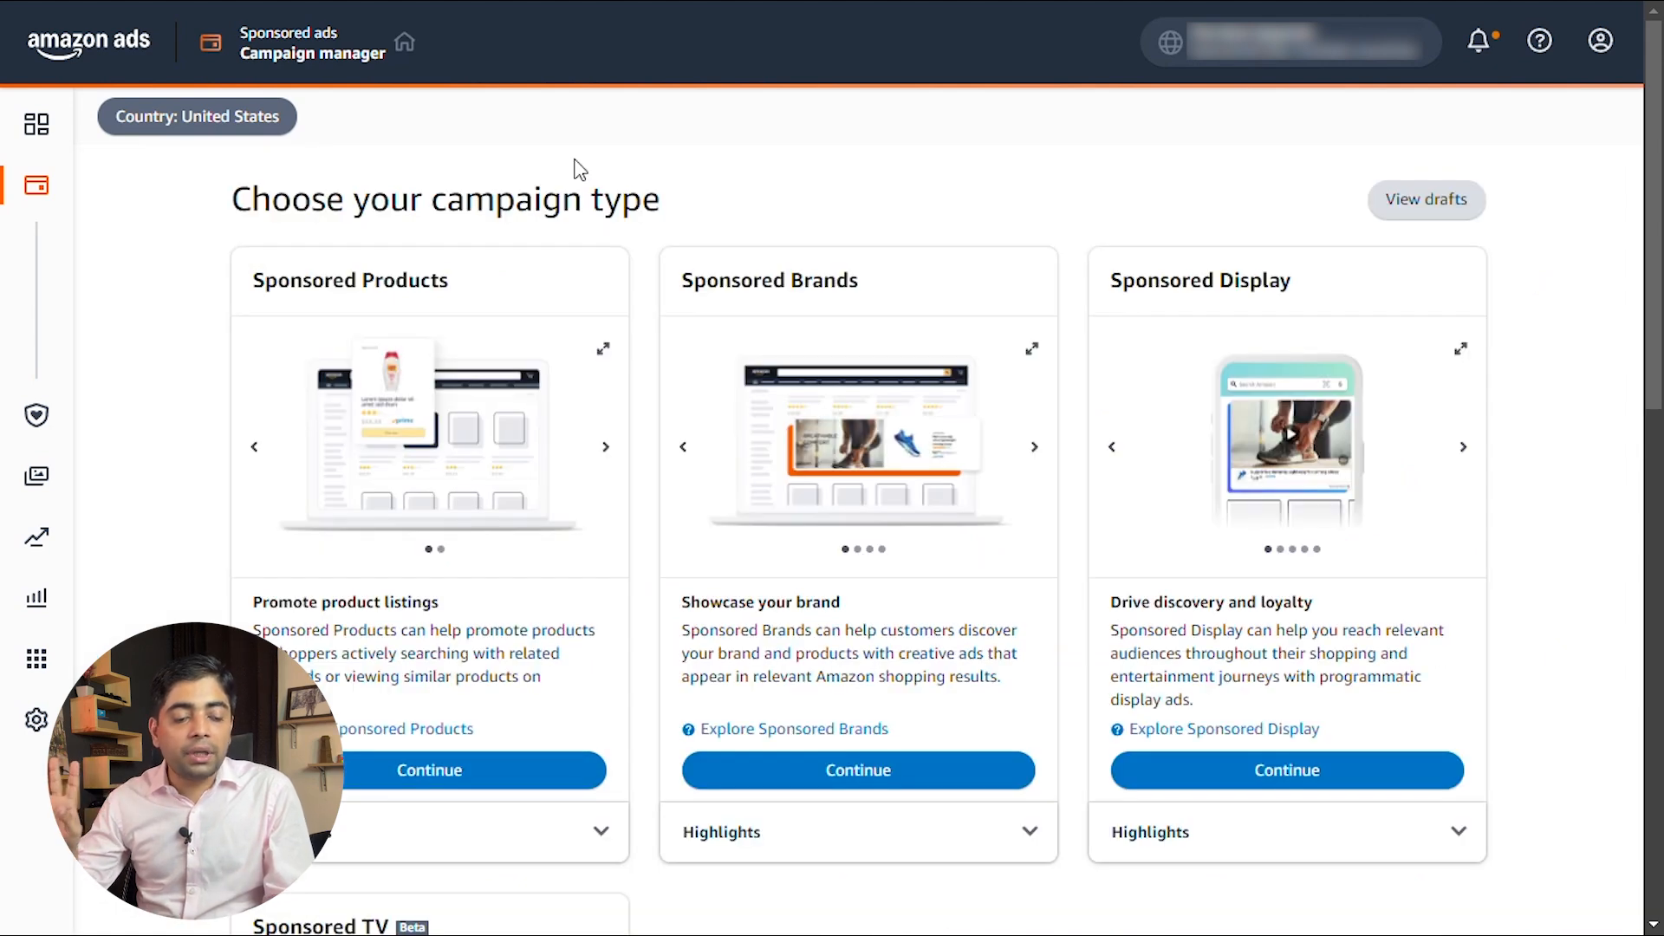
scroll(867, 485, down, 3)
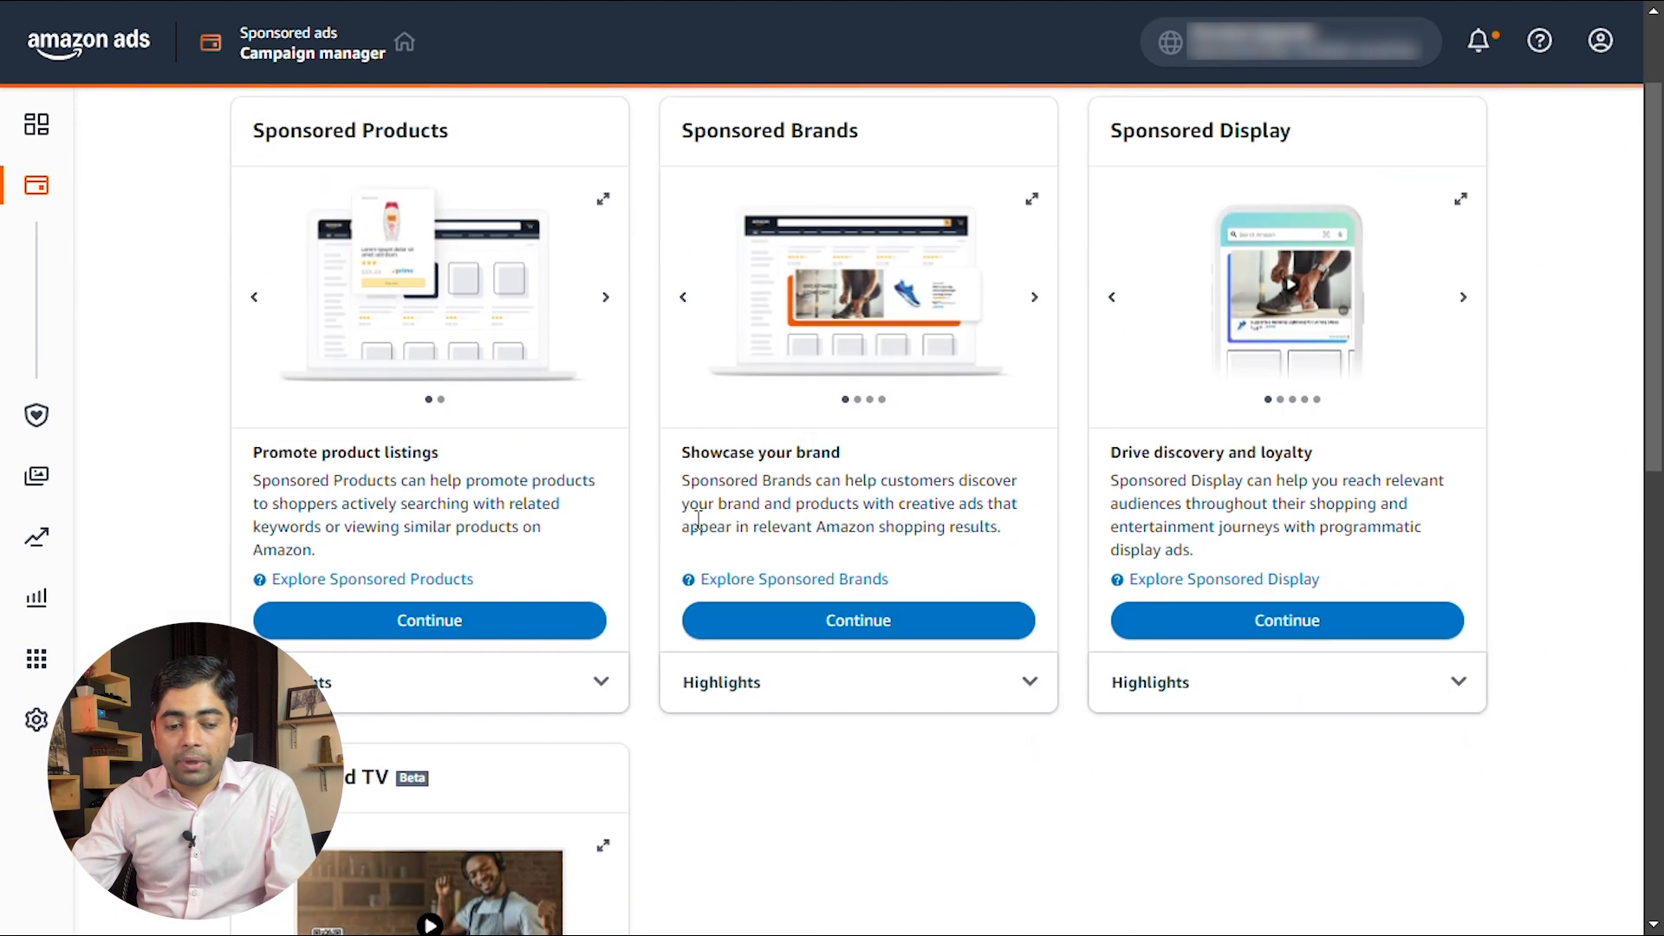
scroll(485, 701, down, 3)
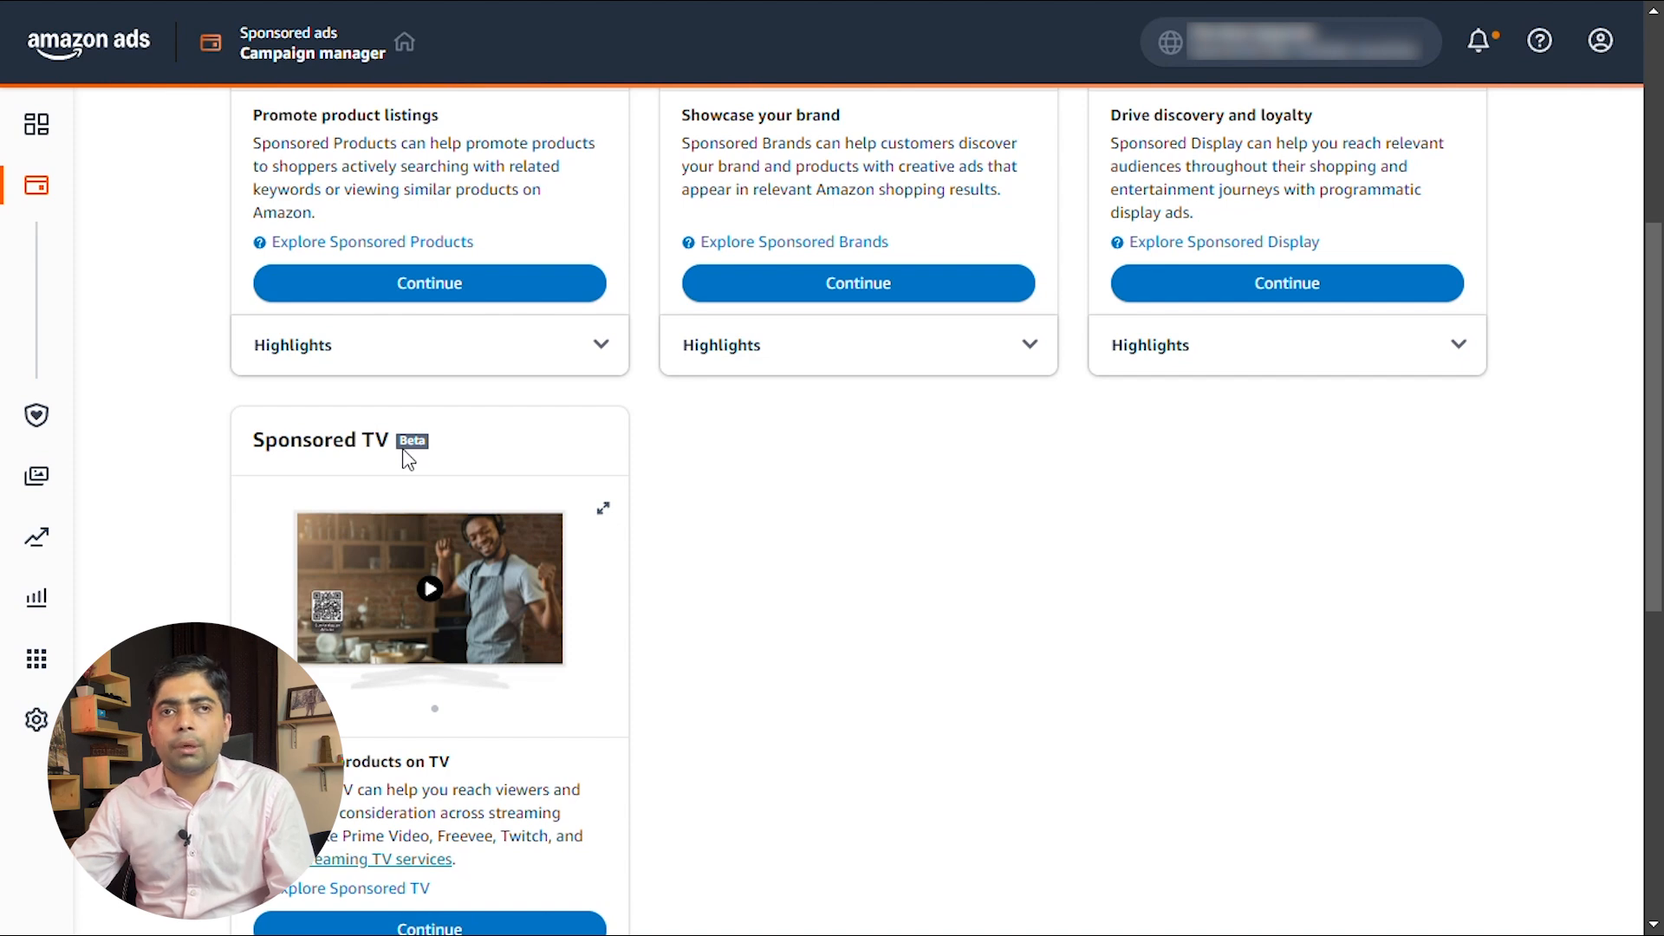
scroll(404, 453, up, 5)
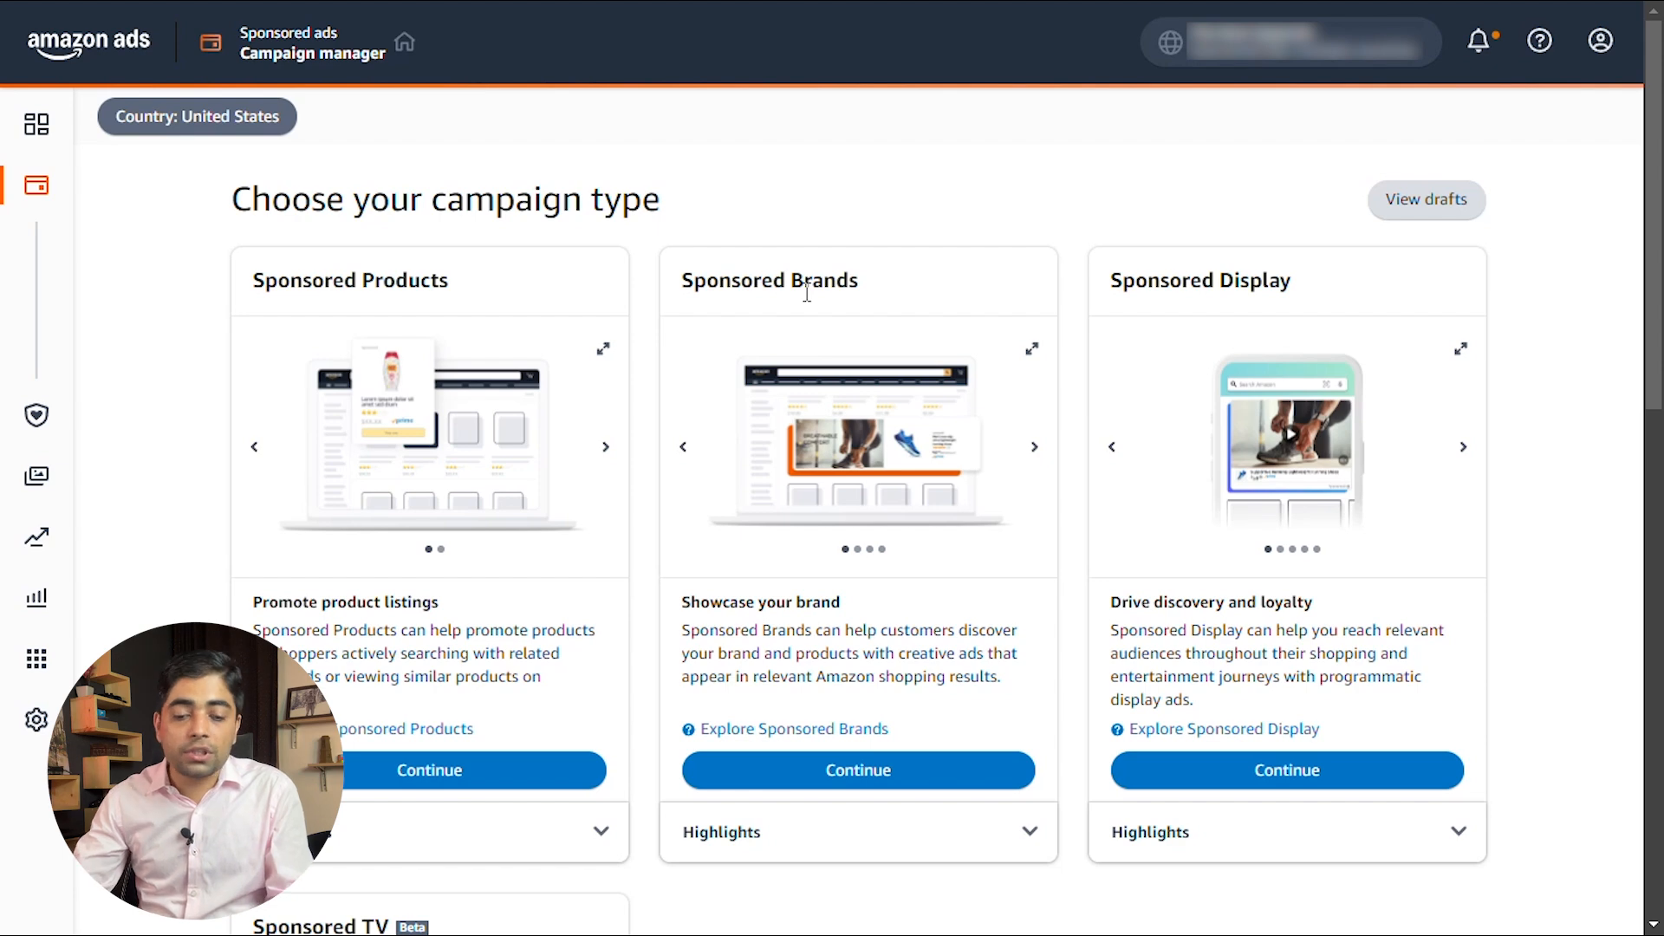
scroll(807, 292, down, 1)
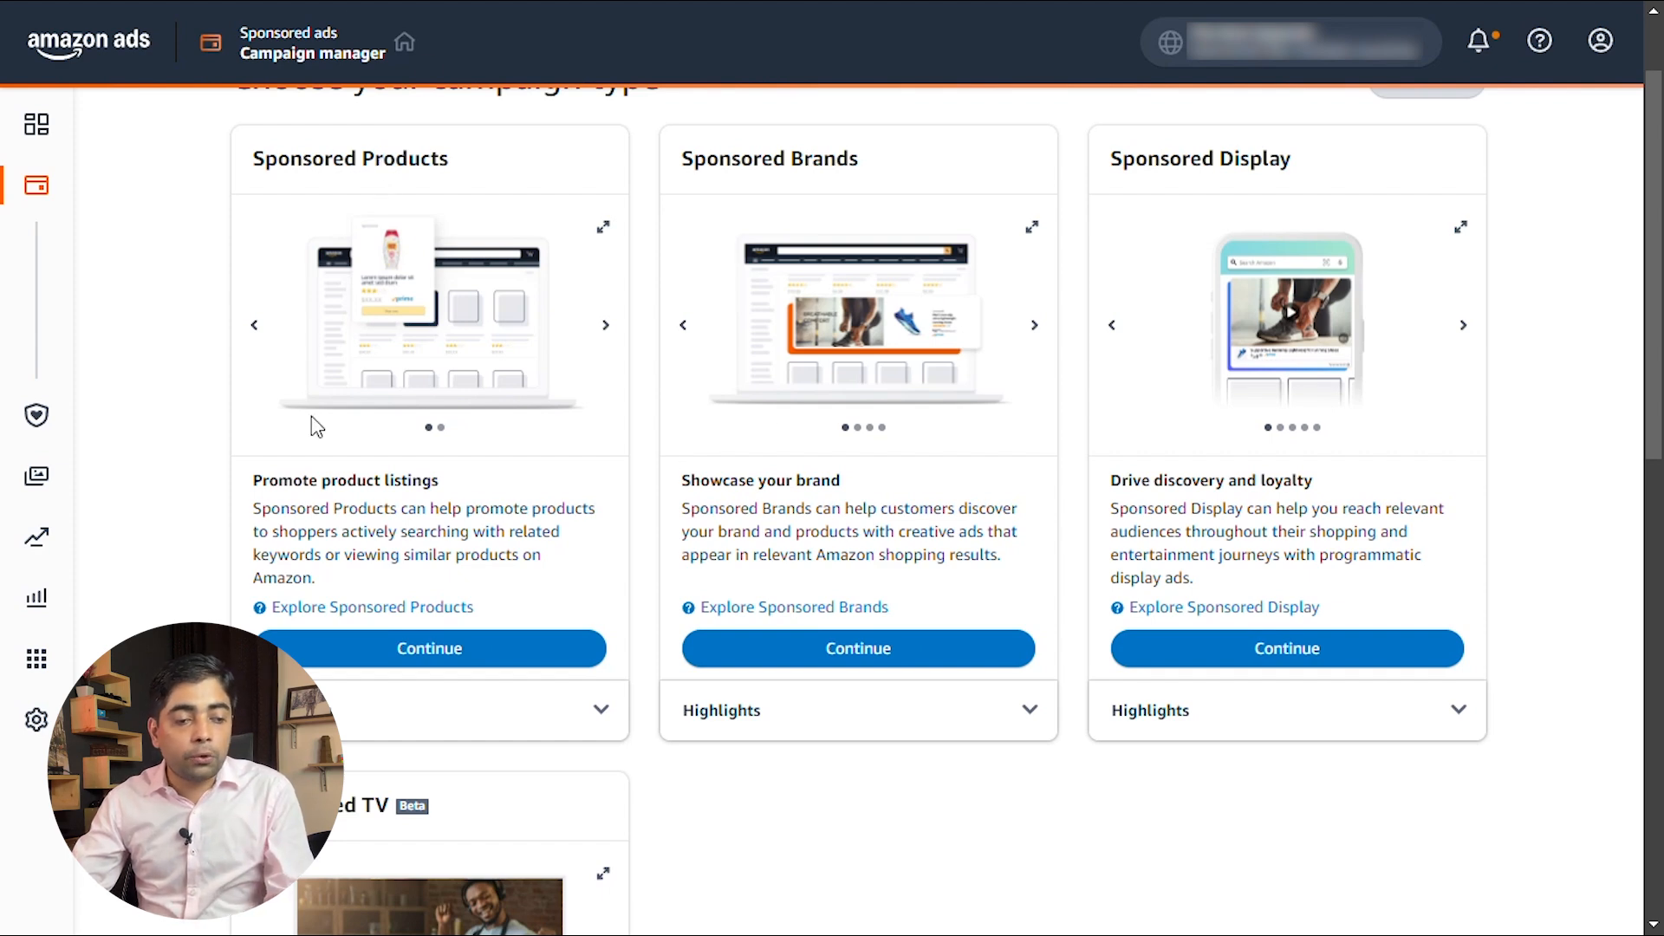
click(511, 650)
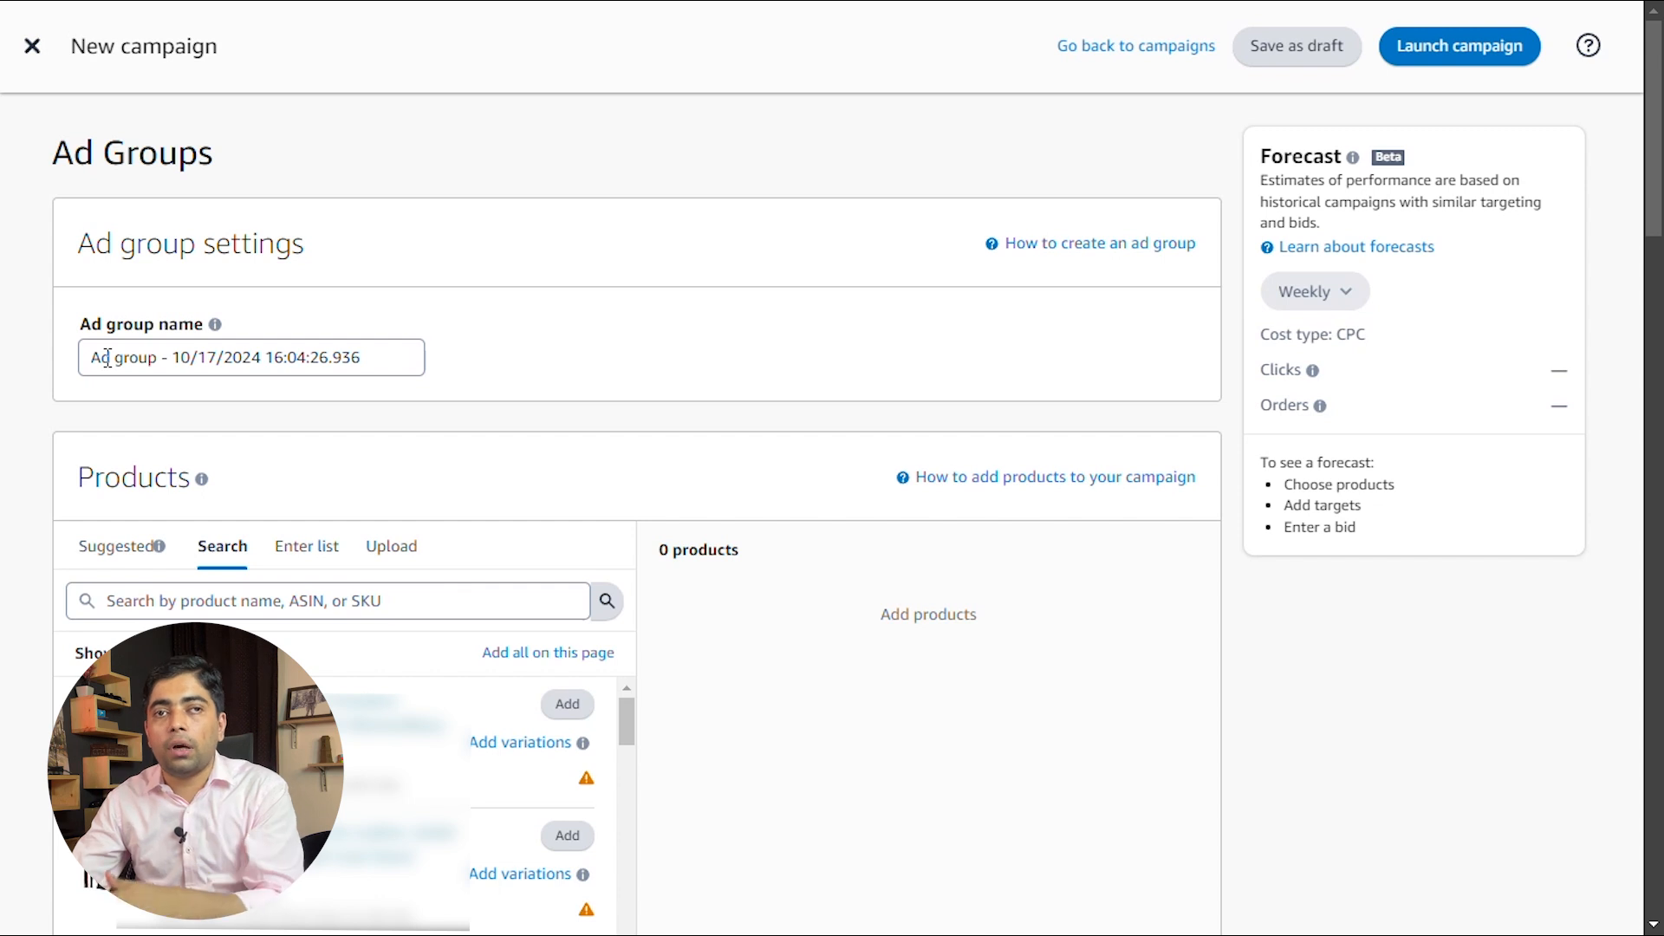
Name the ad group Whole Catalog
double_click(105, 357)
click(105, 357)
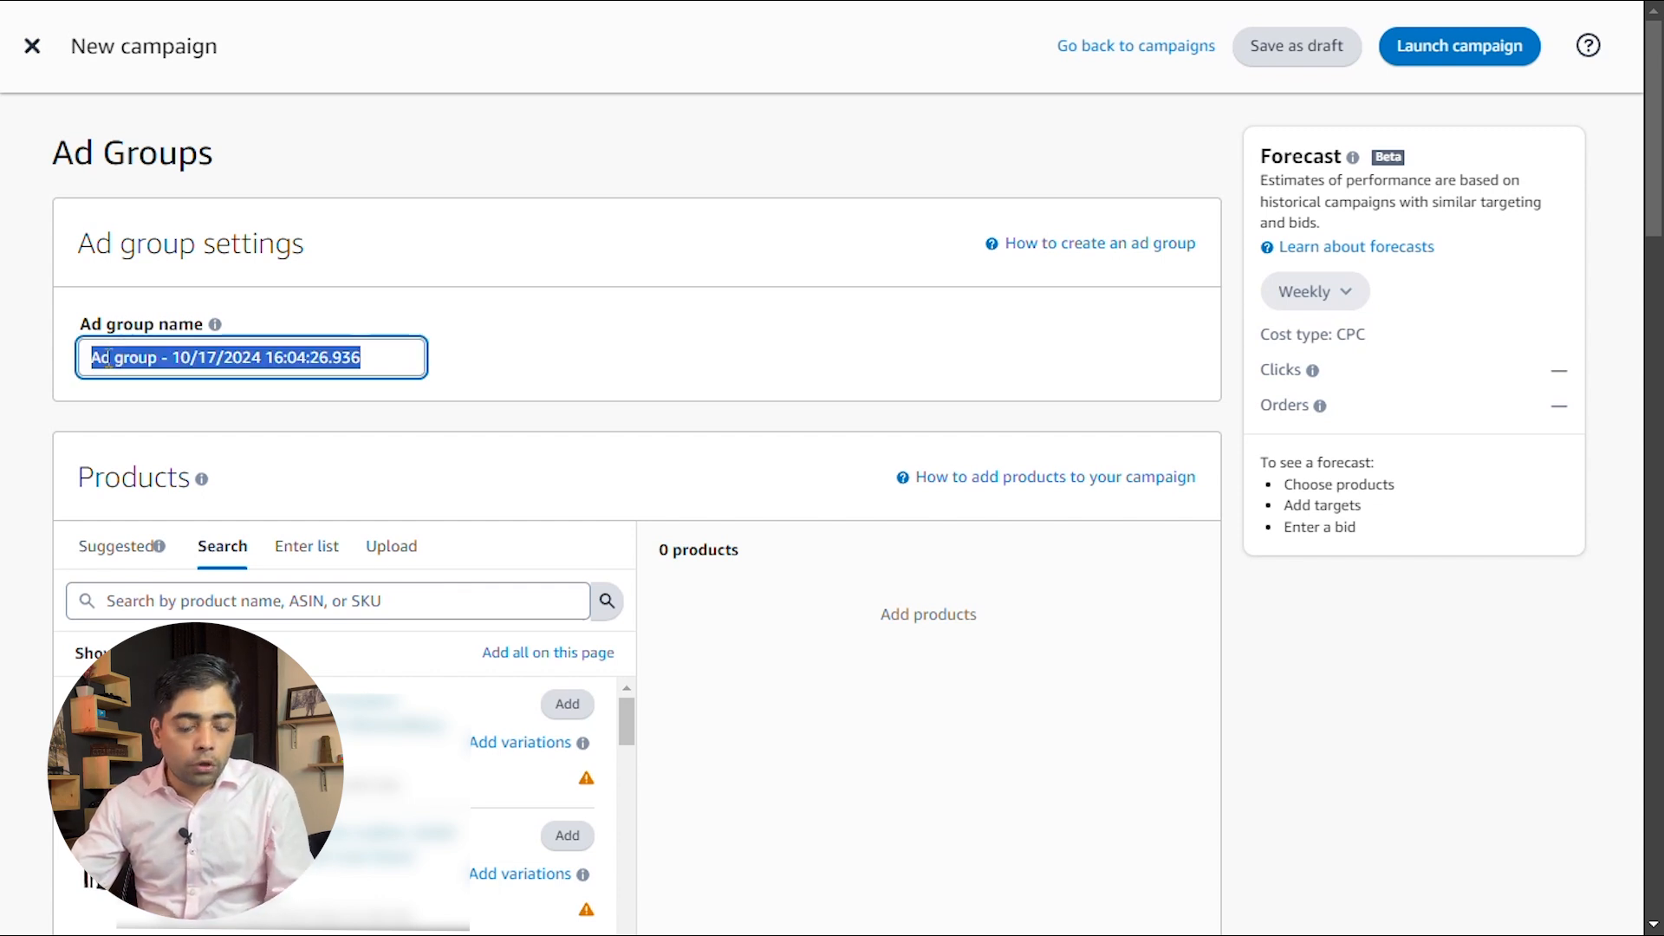
text(Whoe)
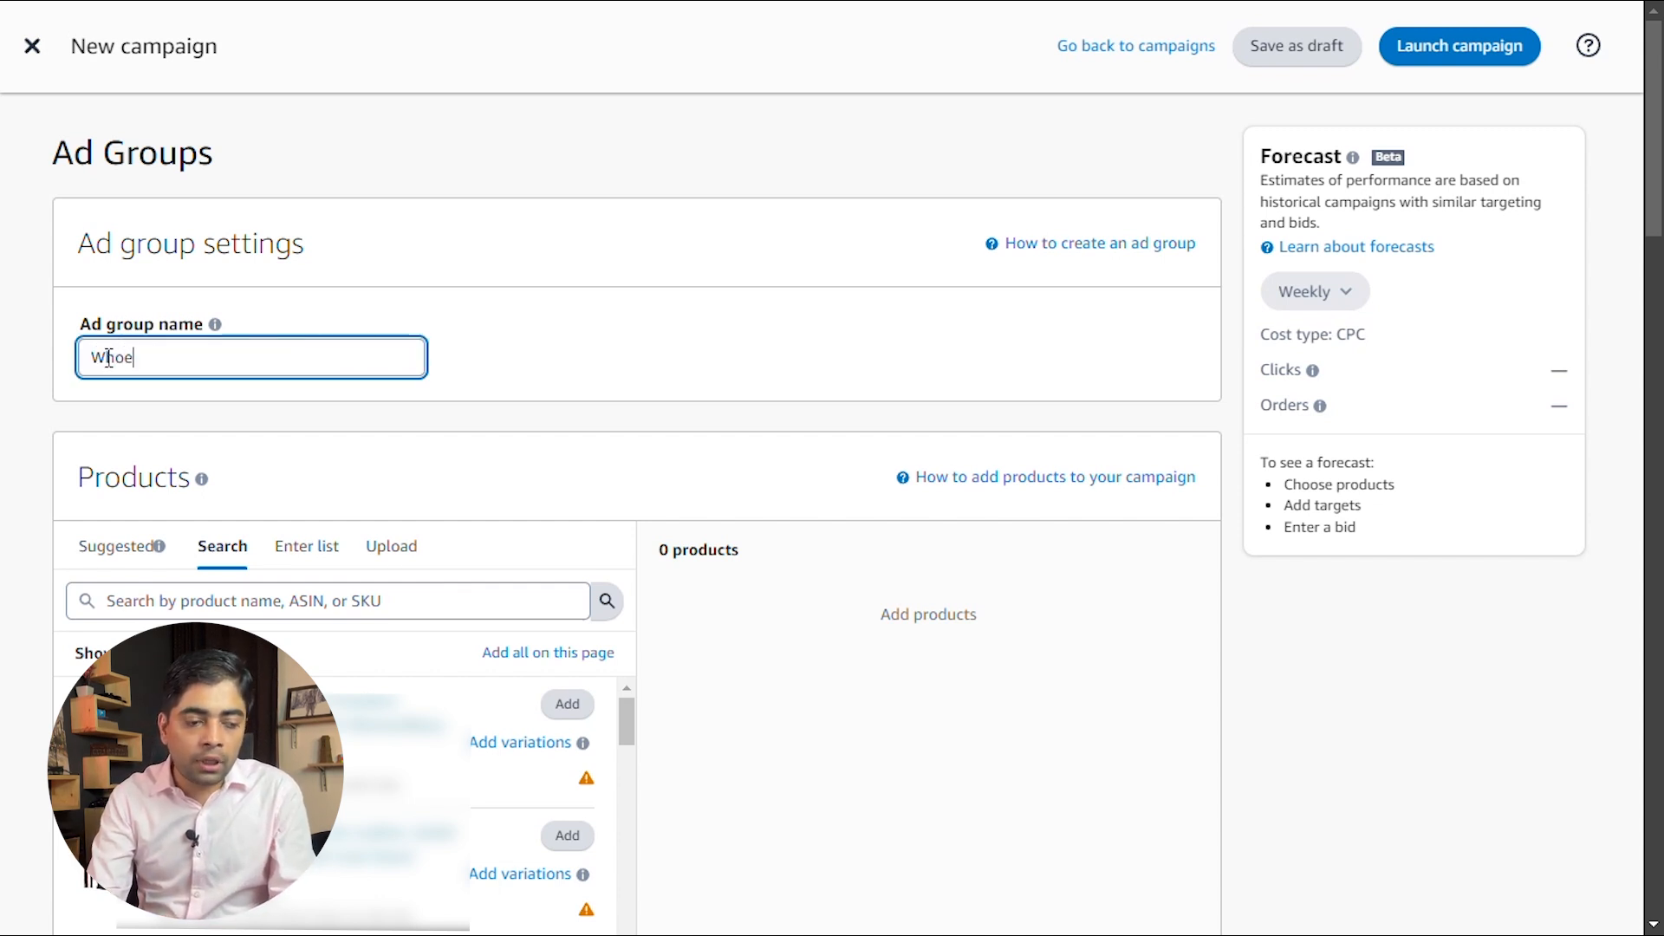
key(BackSpace)
text(le)
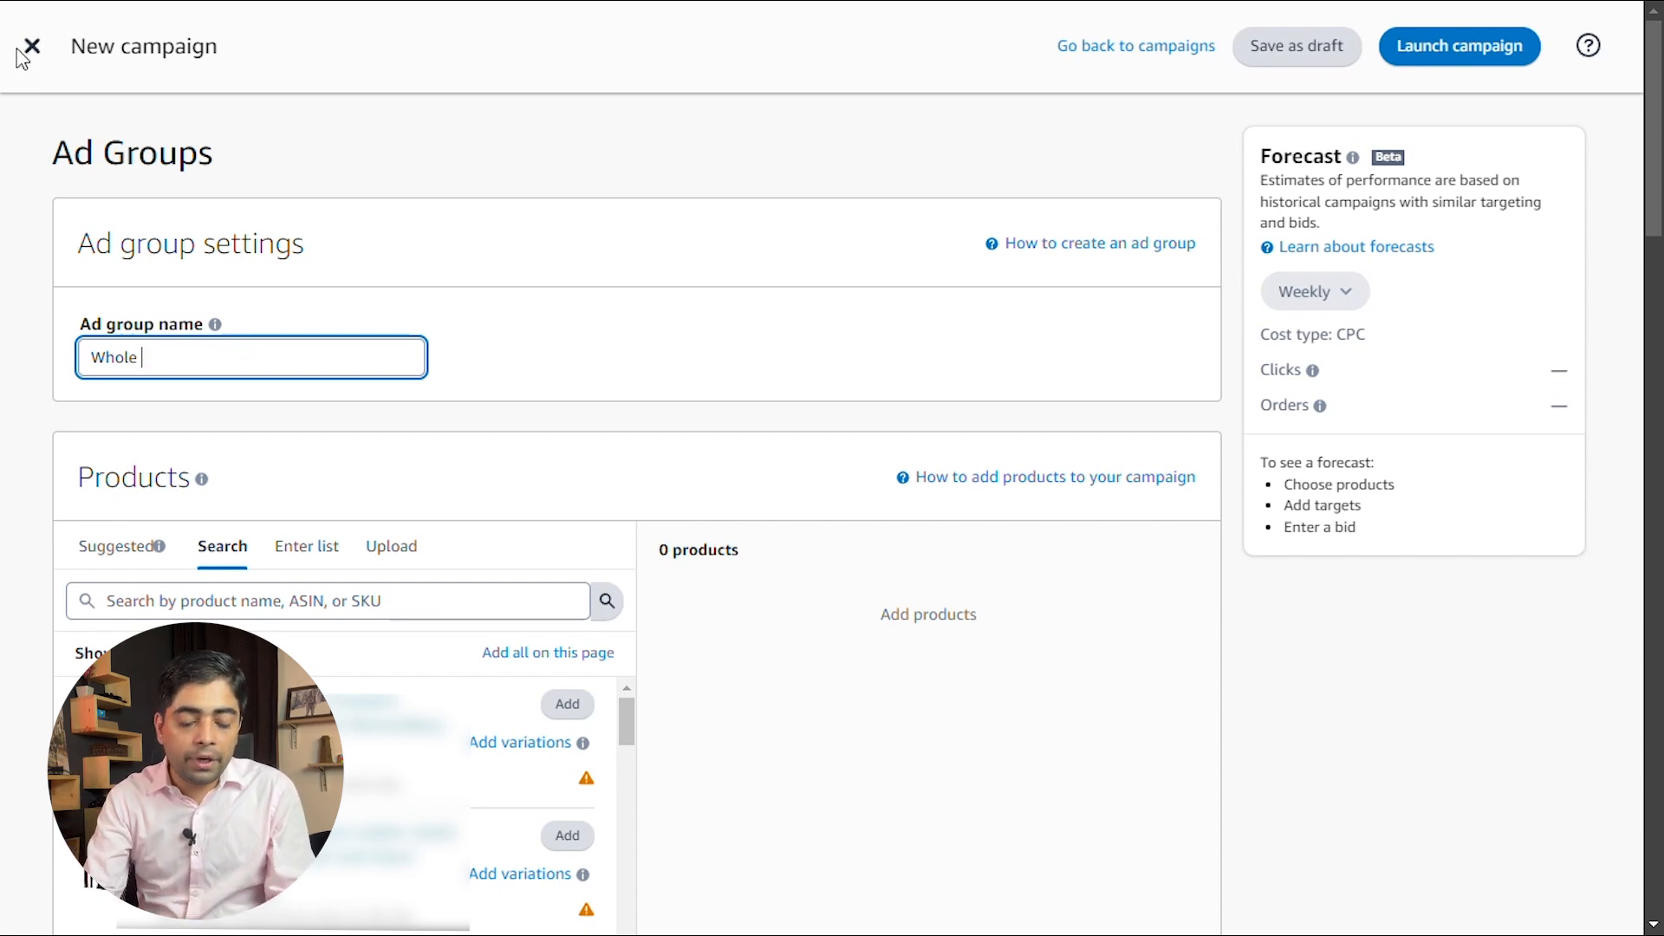
text(Catalog)
Search the seller's catalog for "phone case" products to advertise in the ad group
scroll(275, 241, down, 1)
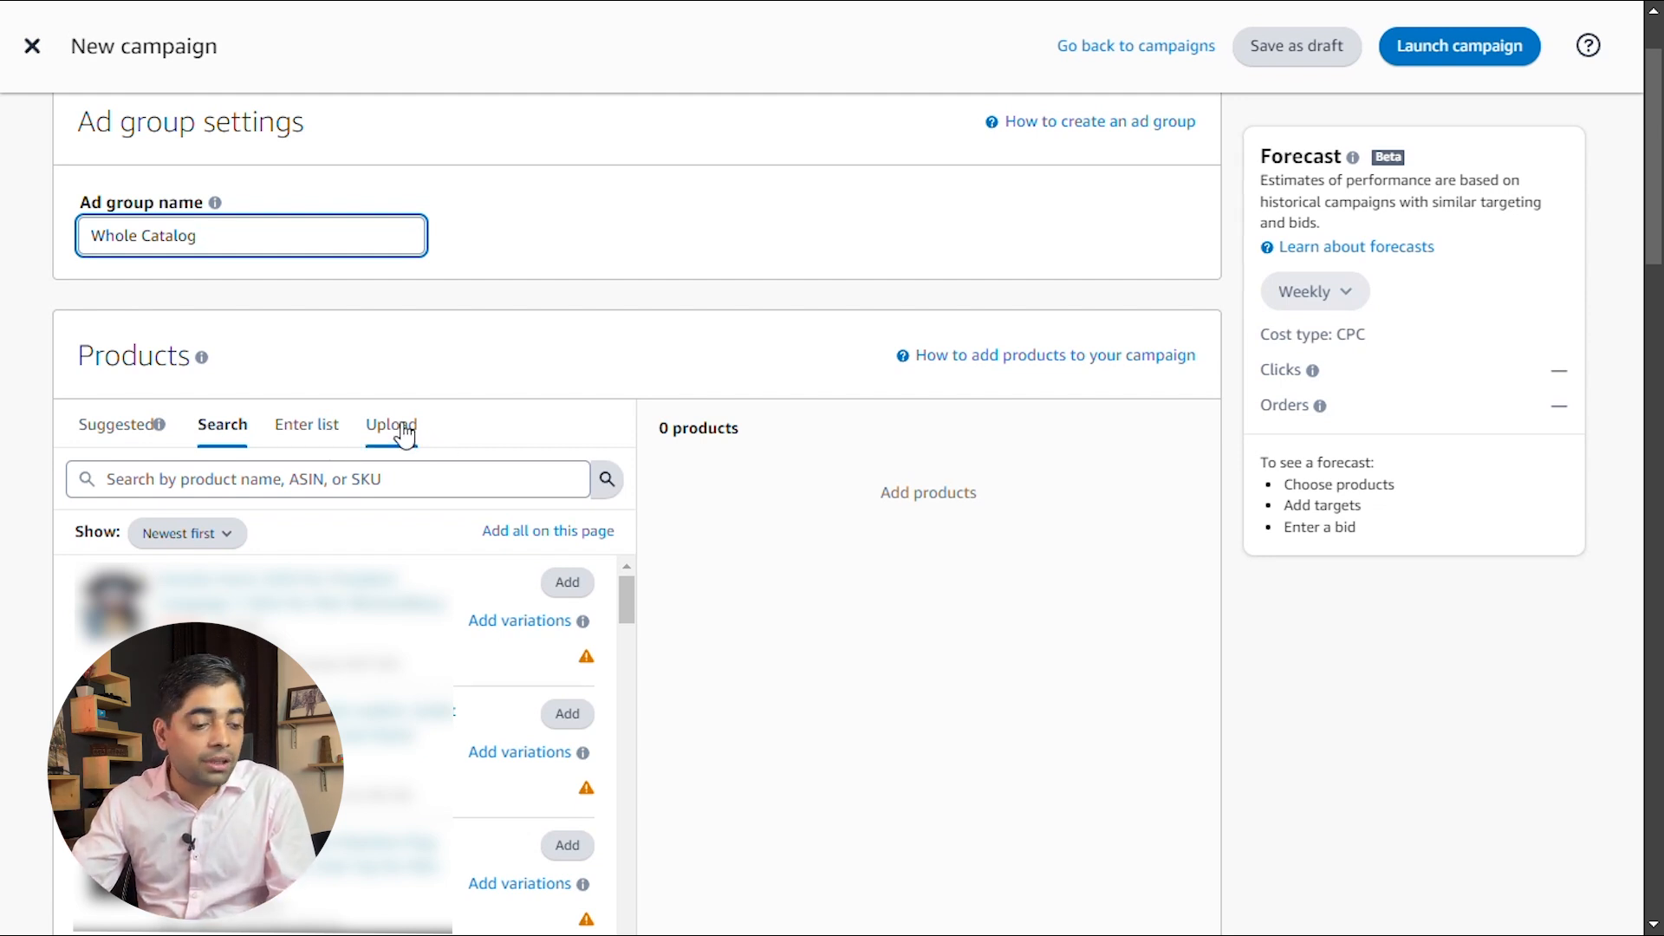
click(205, 482)
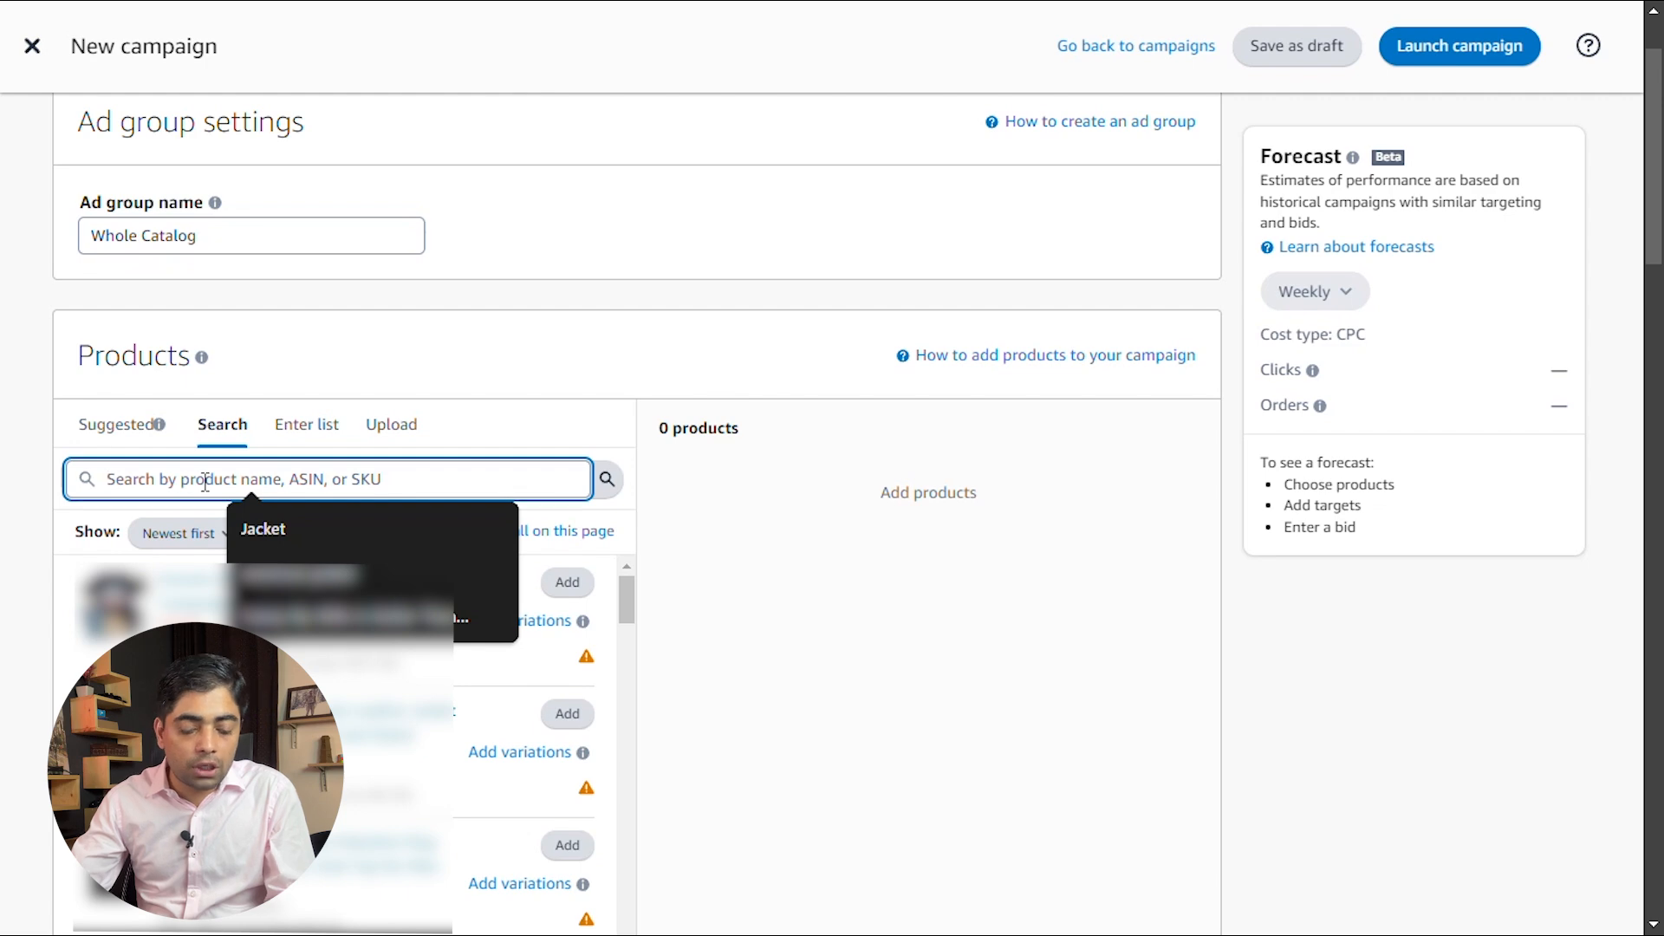
text(phone c)
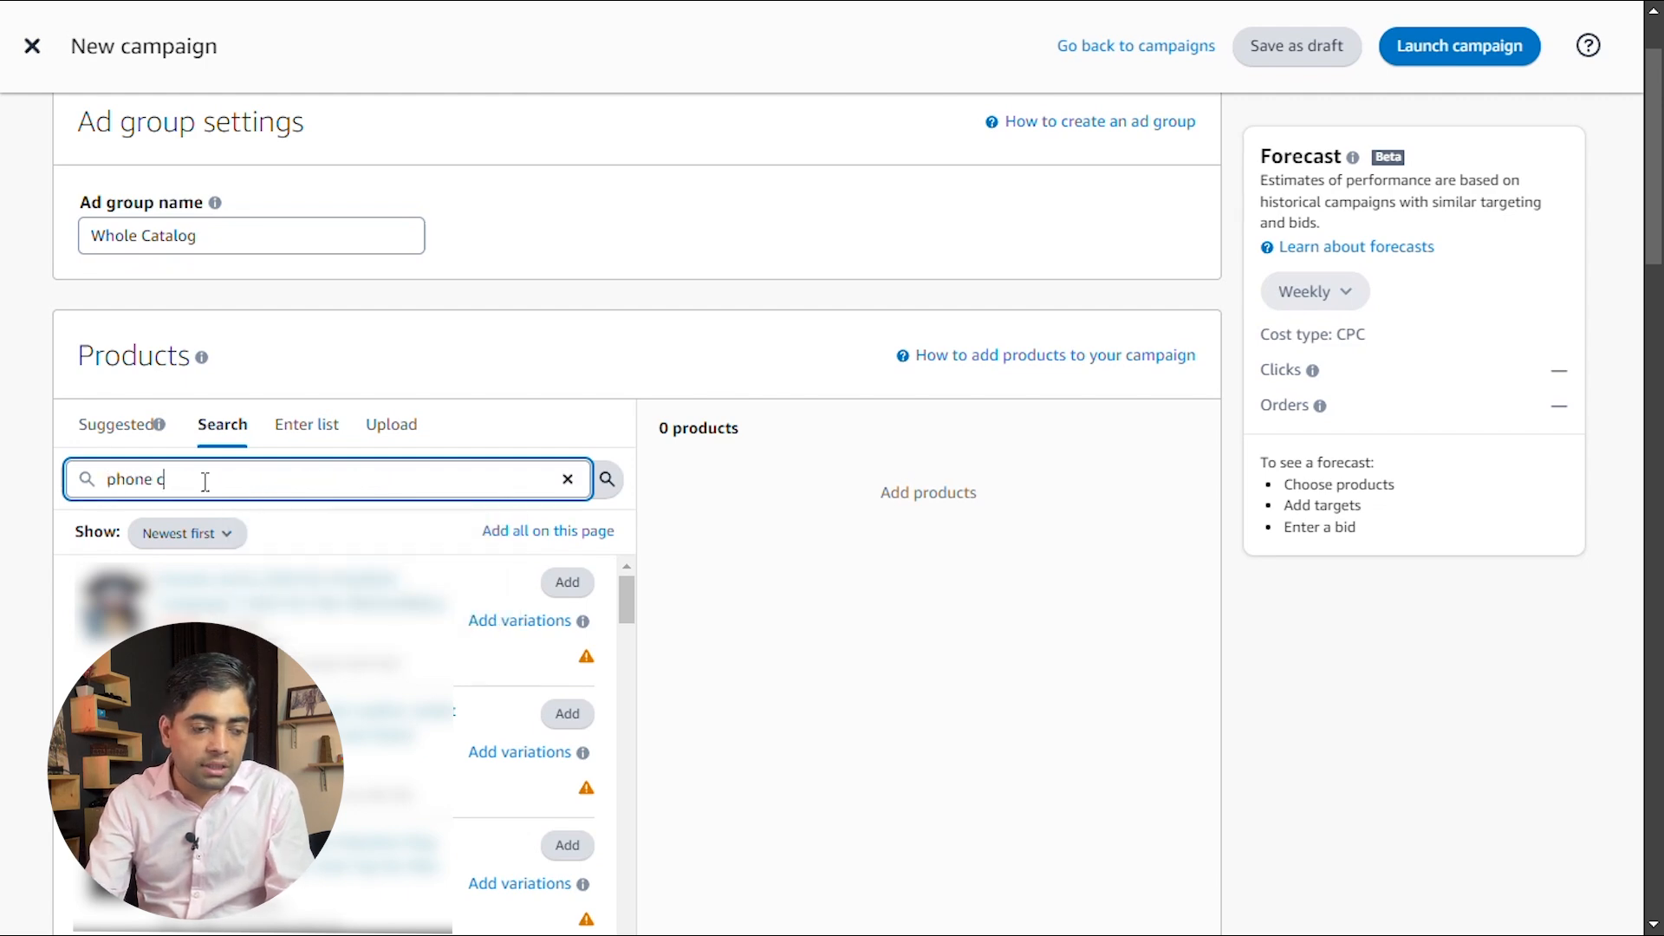
text(ase)
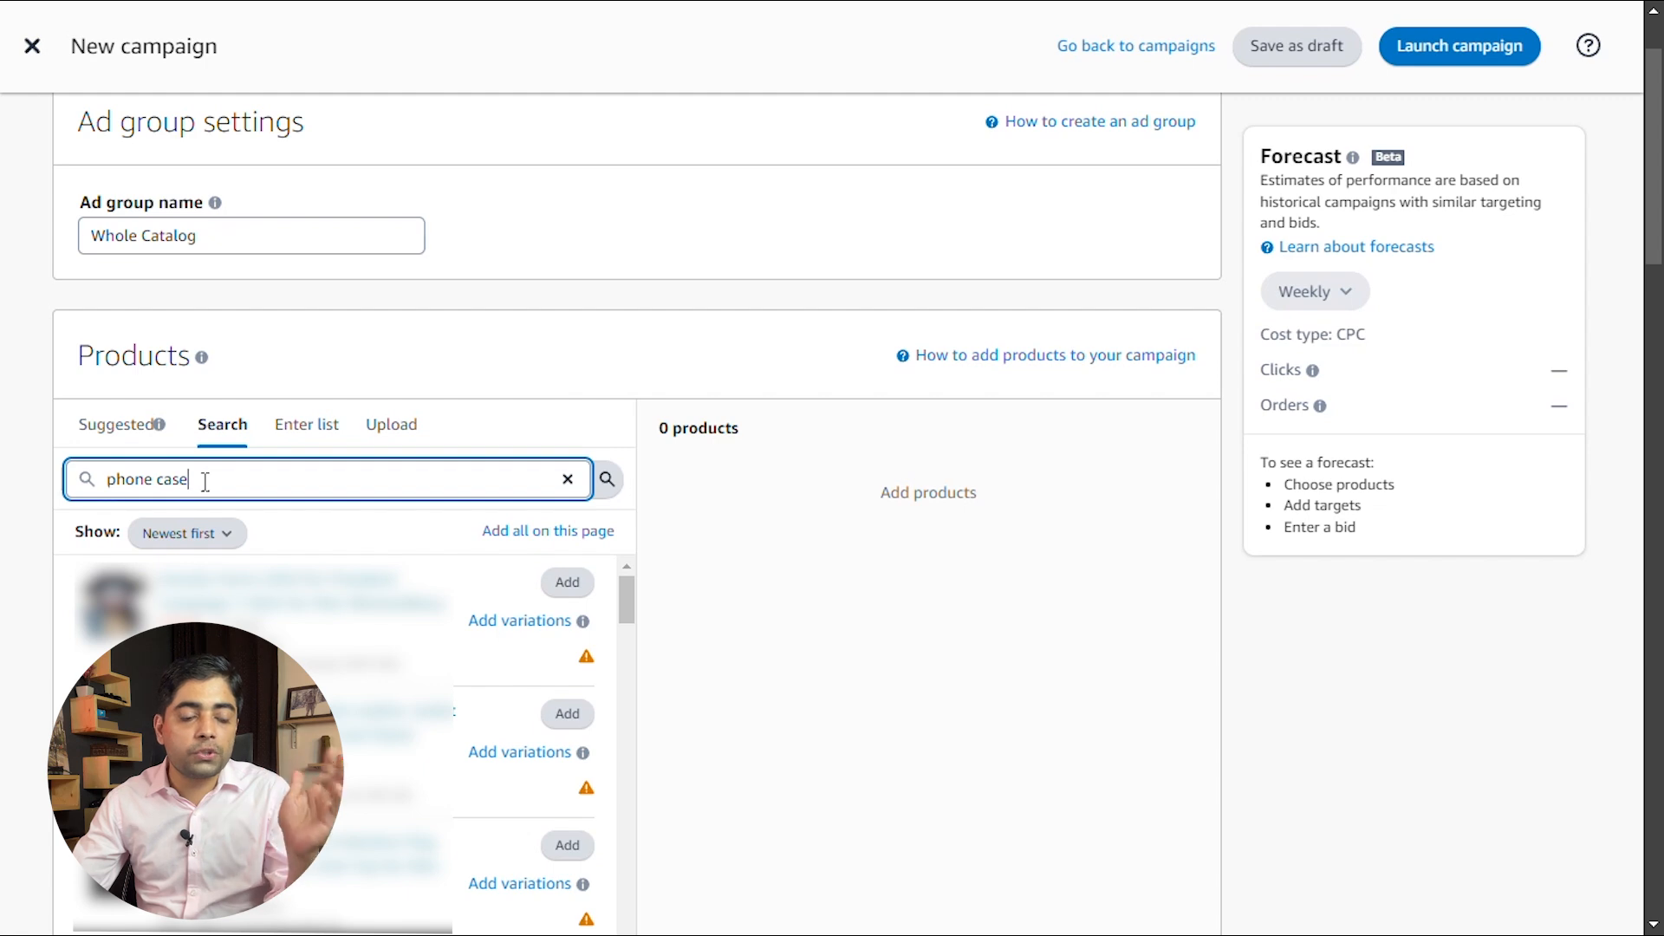
key(Return)
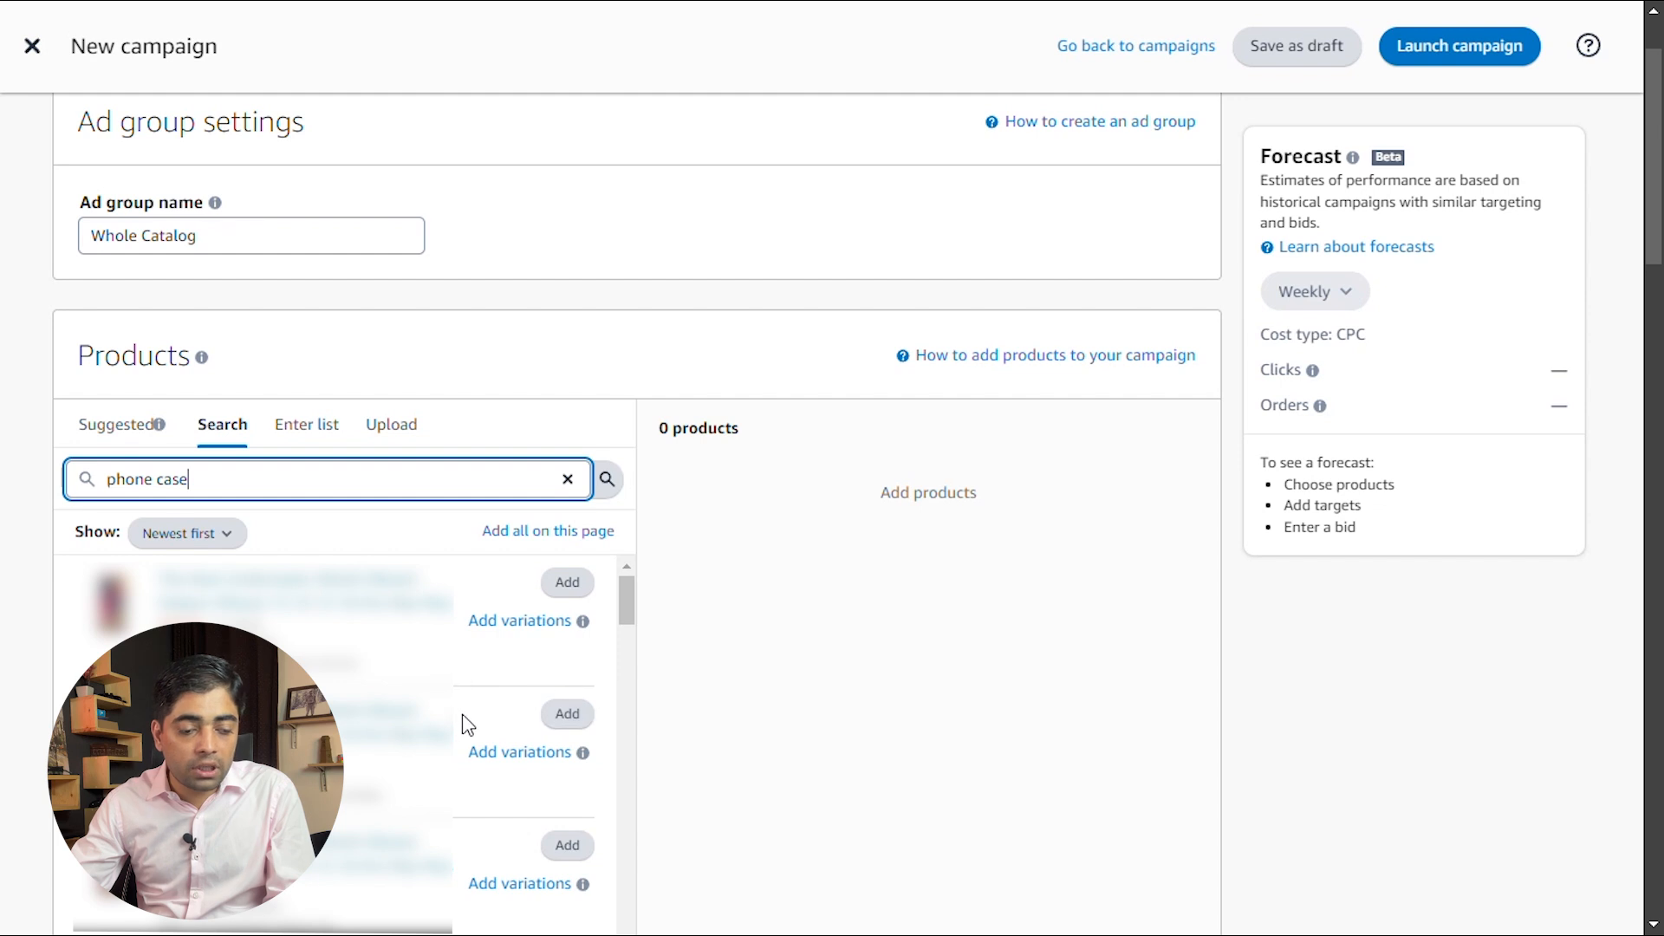
Add the first phone case with its variations and all products on the first results page to the ad group
scroll(719, 533, down, 2)
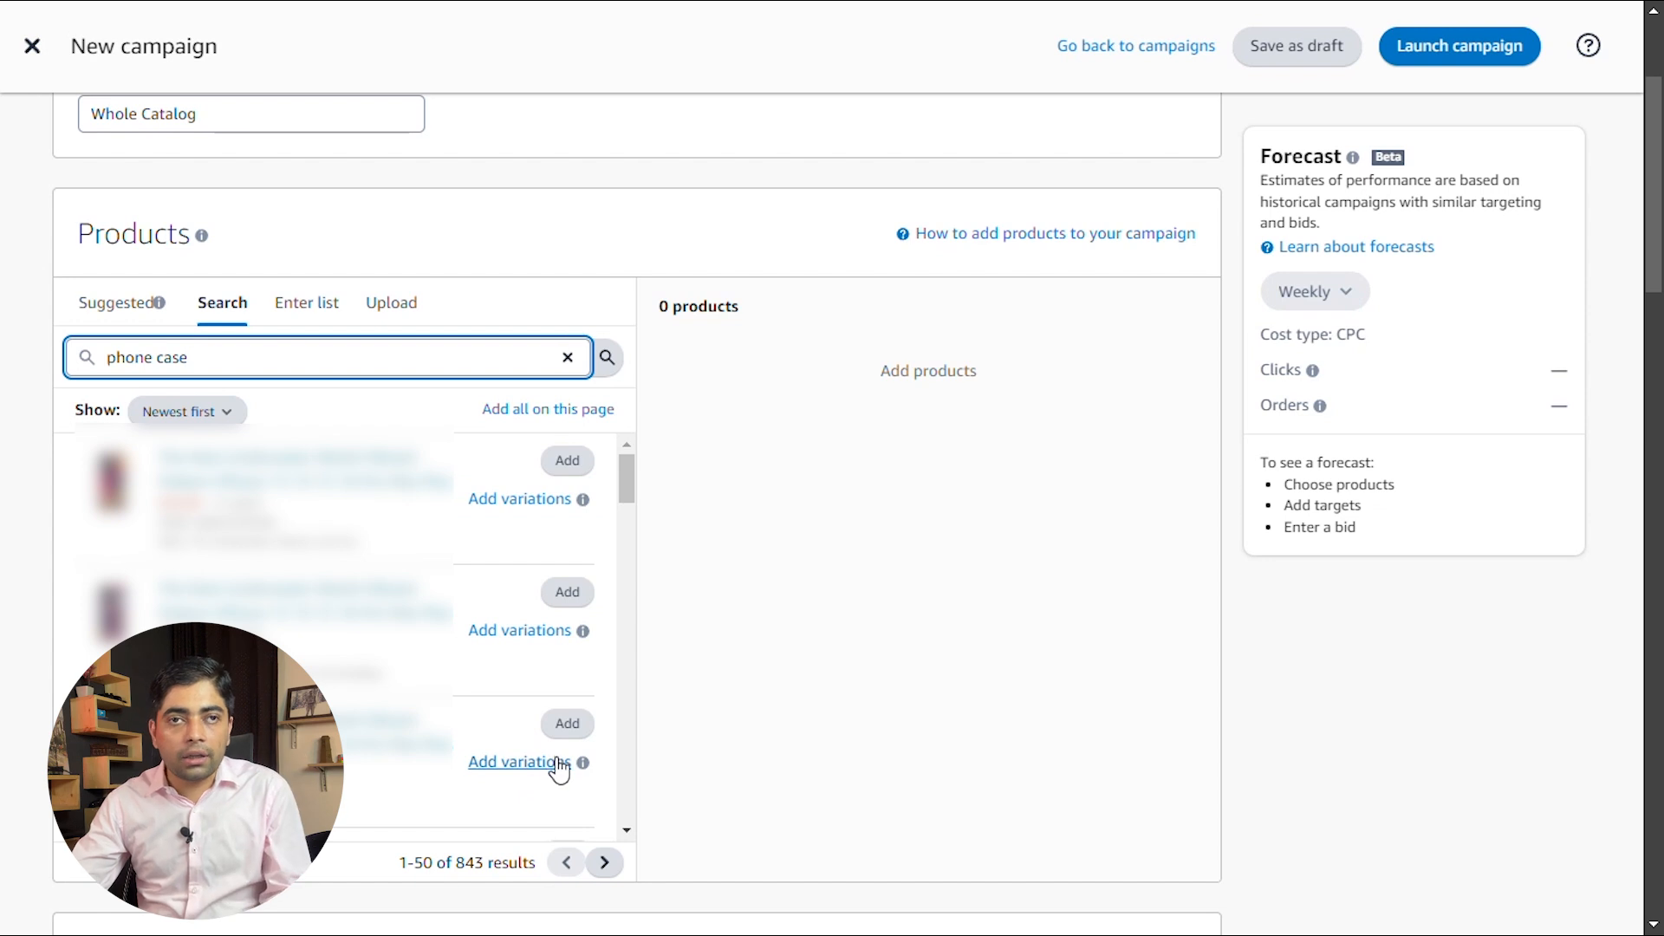
click(534, 509)
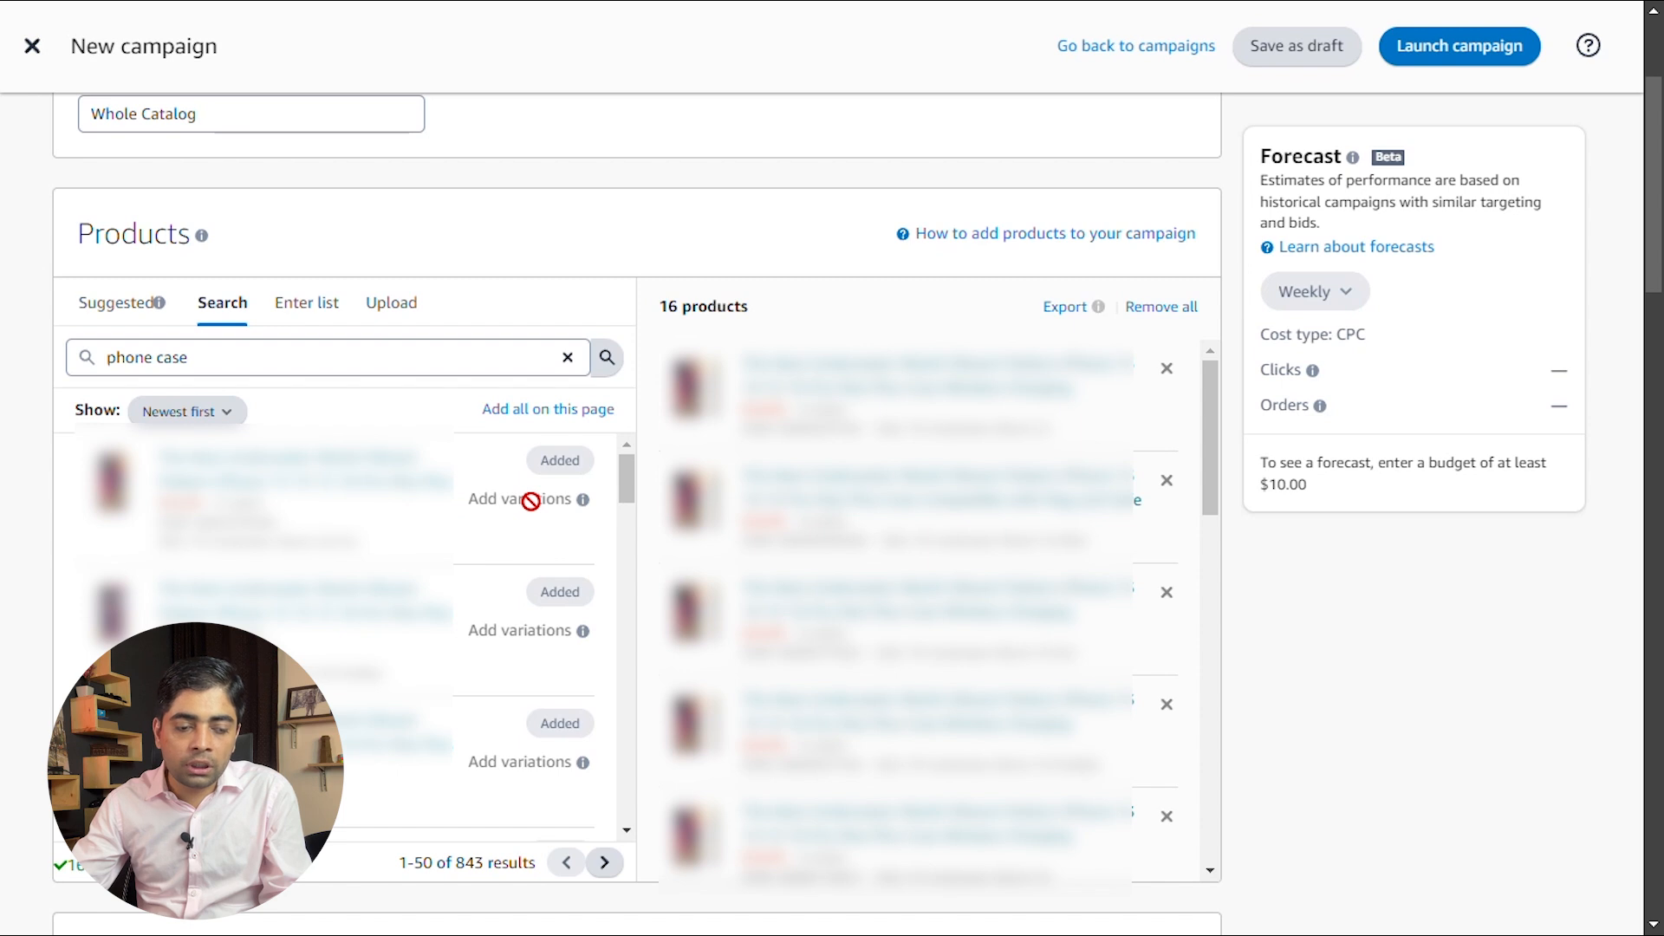
click(563, 410)
scroll(550, 541, down, 2)
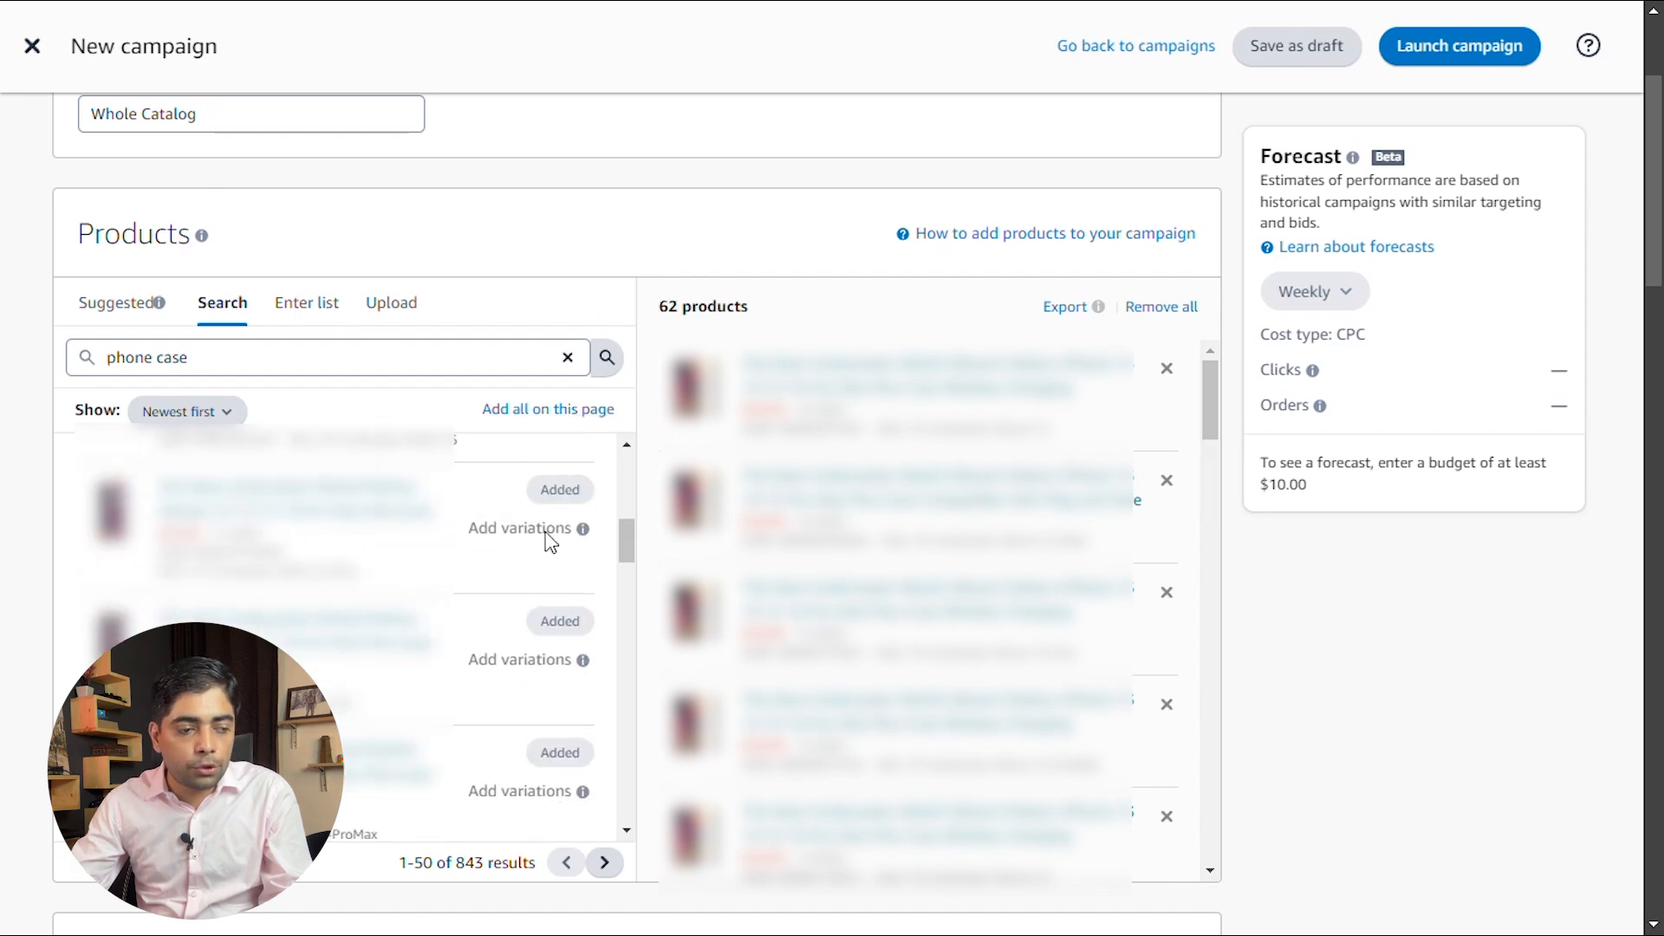
scroll(639, 716, down, 1)
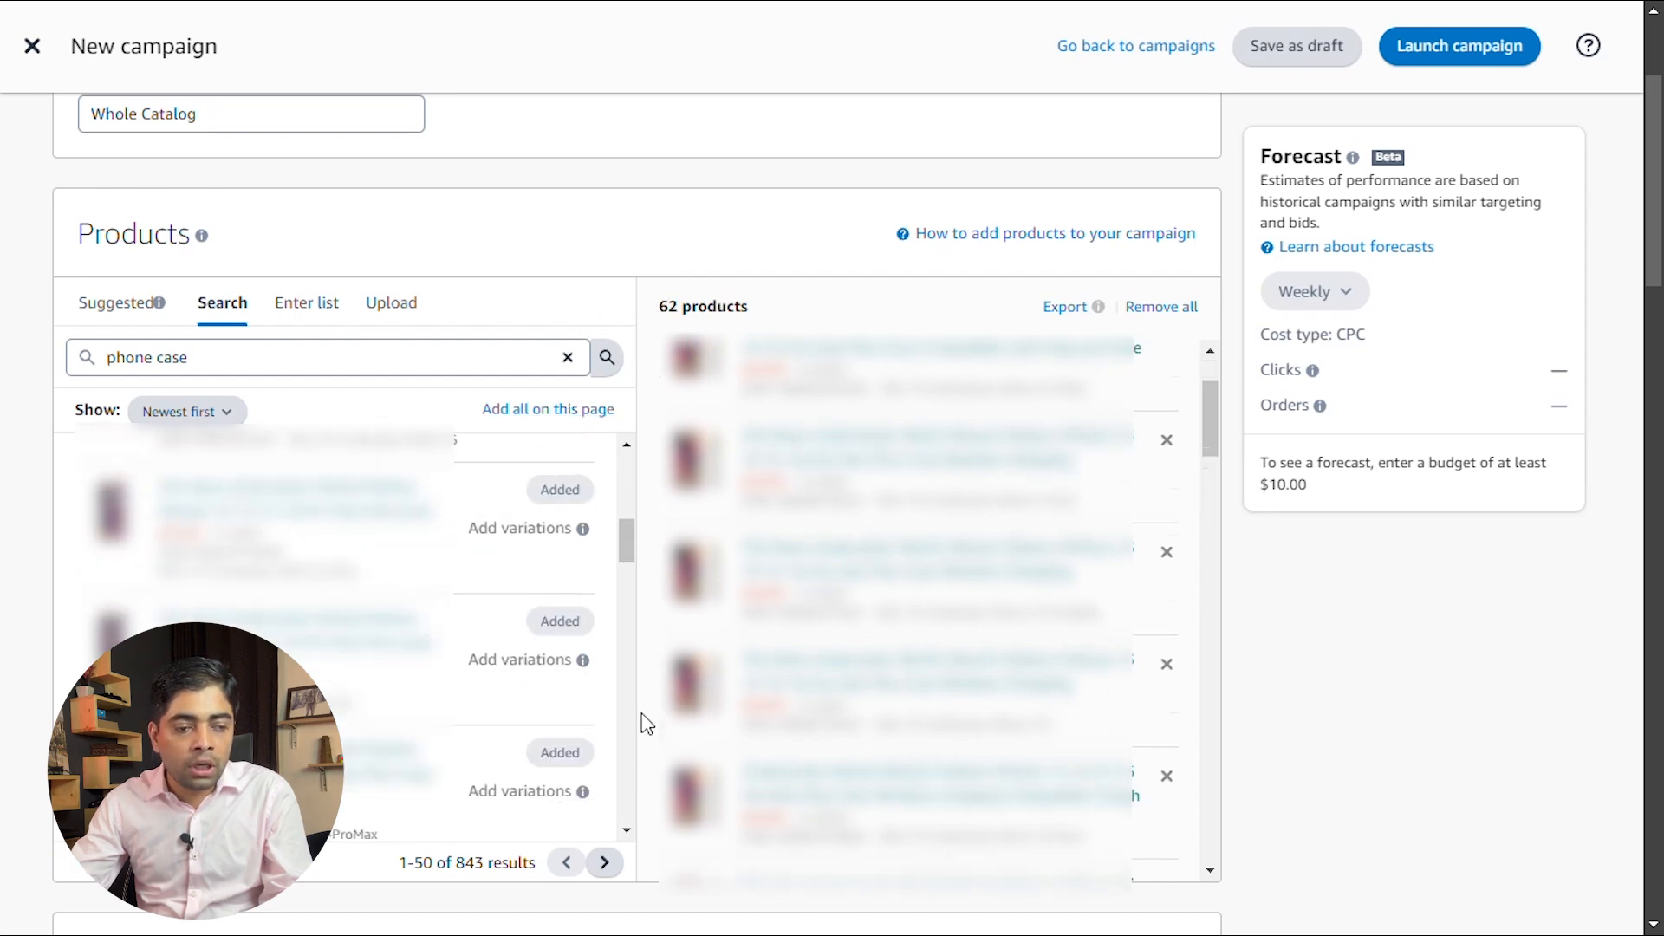
Add all the phone case products from the second and remaining results pages to the ad group
click(605, 864)
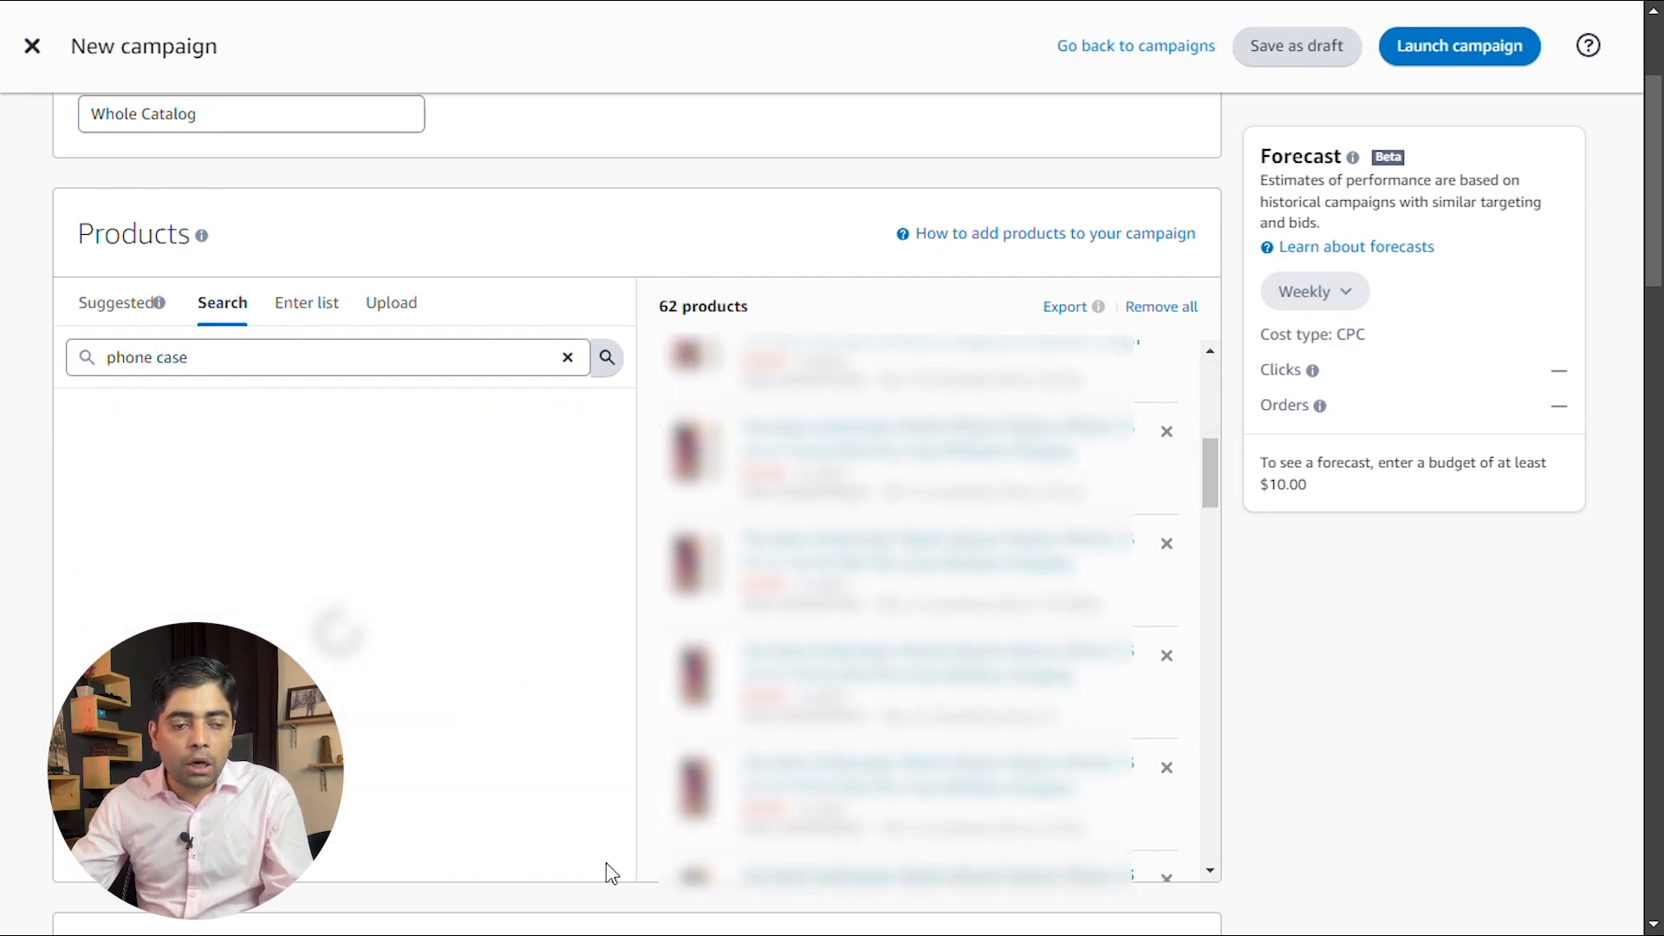
click(576, 408)
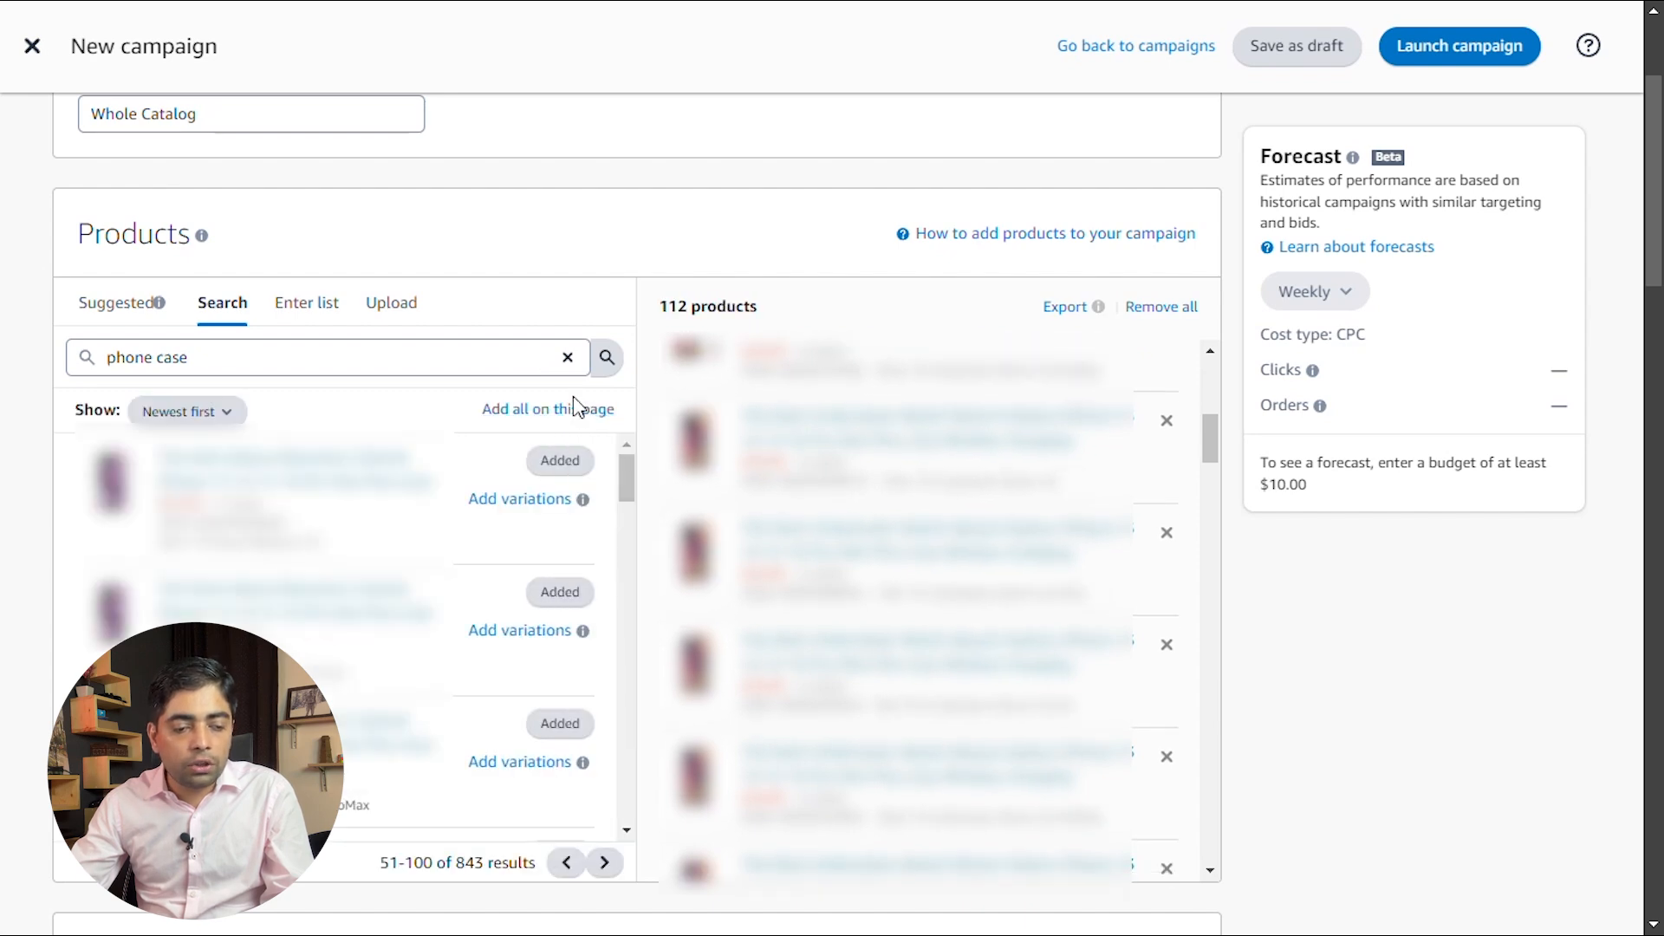
scroll(555, 412, down, 4)
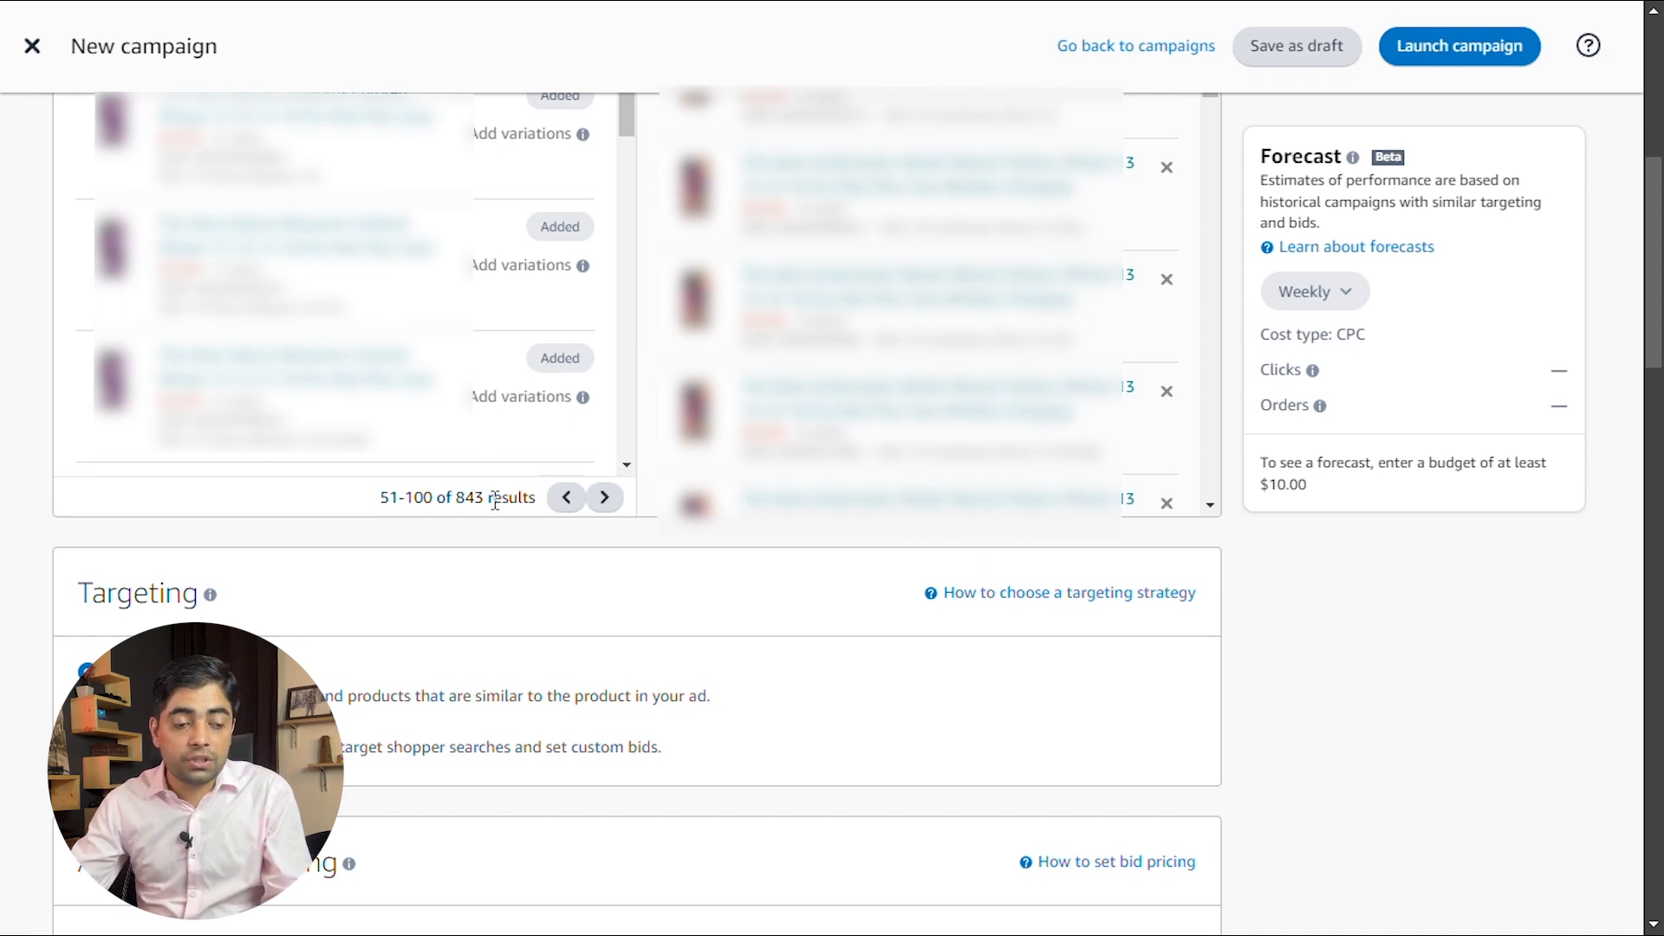
scroll(531, 317, up, 3)
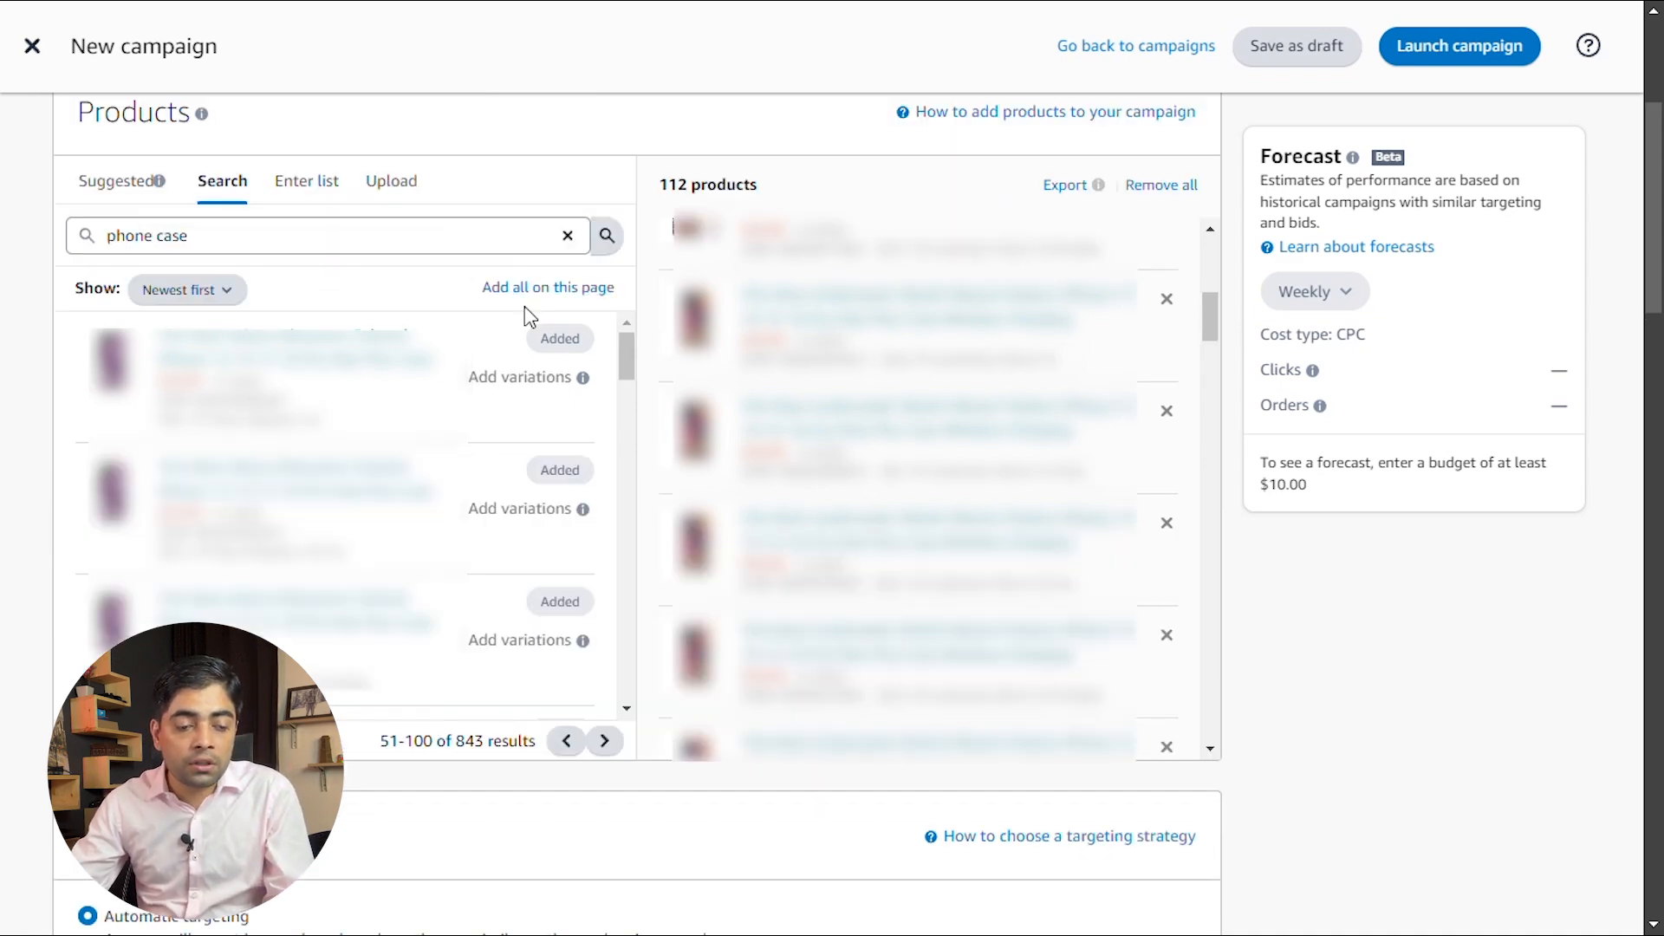
click(605, 741)
click(606, 743)
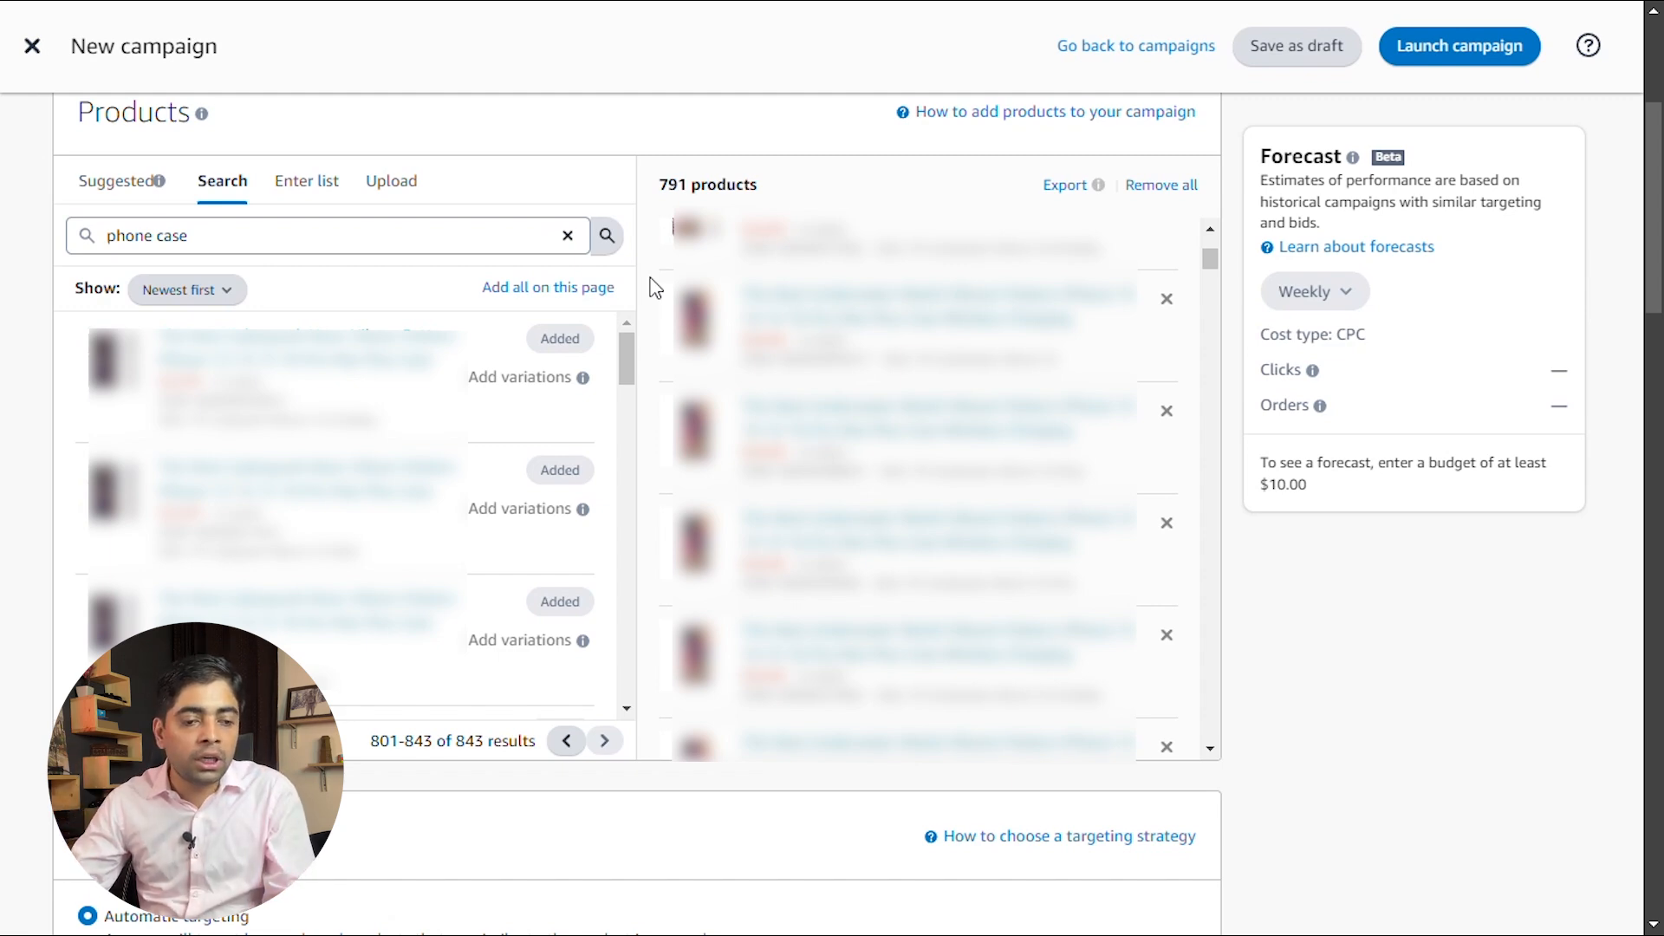
Replace the ad group name with one that describes the phone case products
scroll(632, 171, up, 3)
triple_click(213, 224)
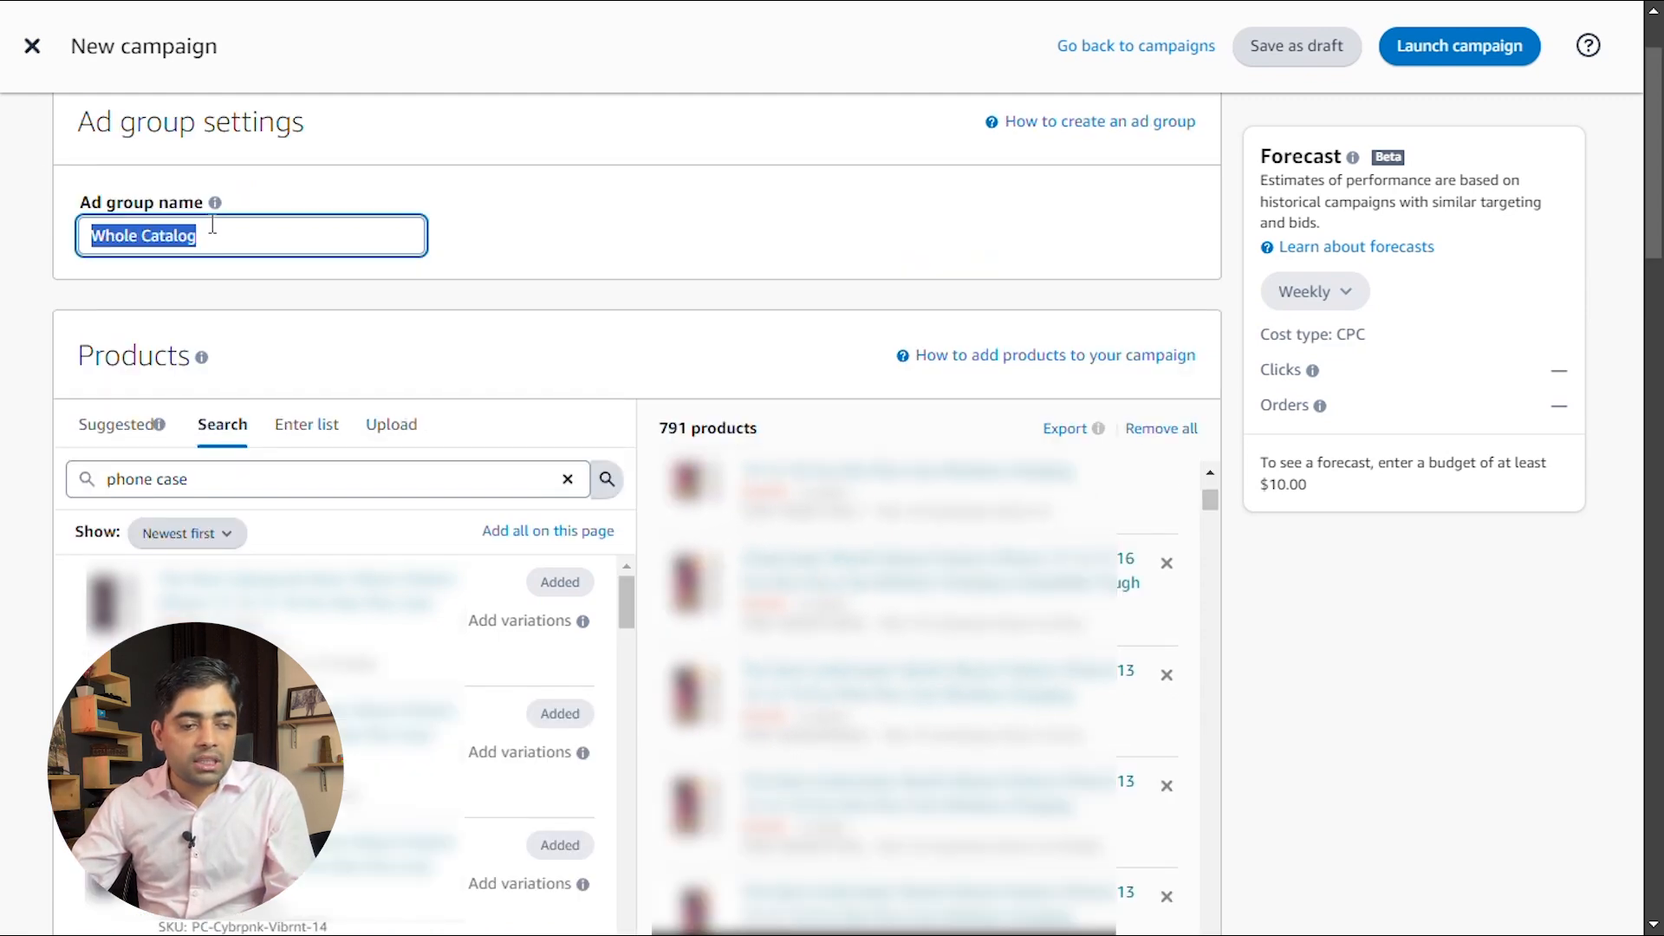
text({Phoa)
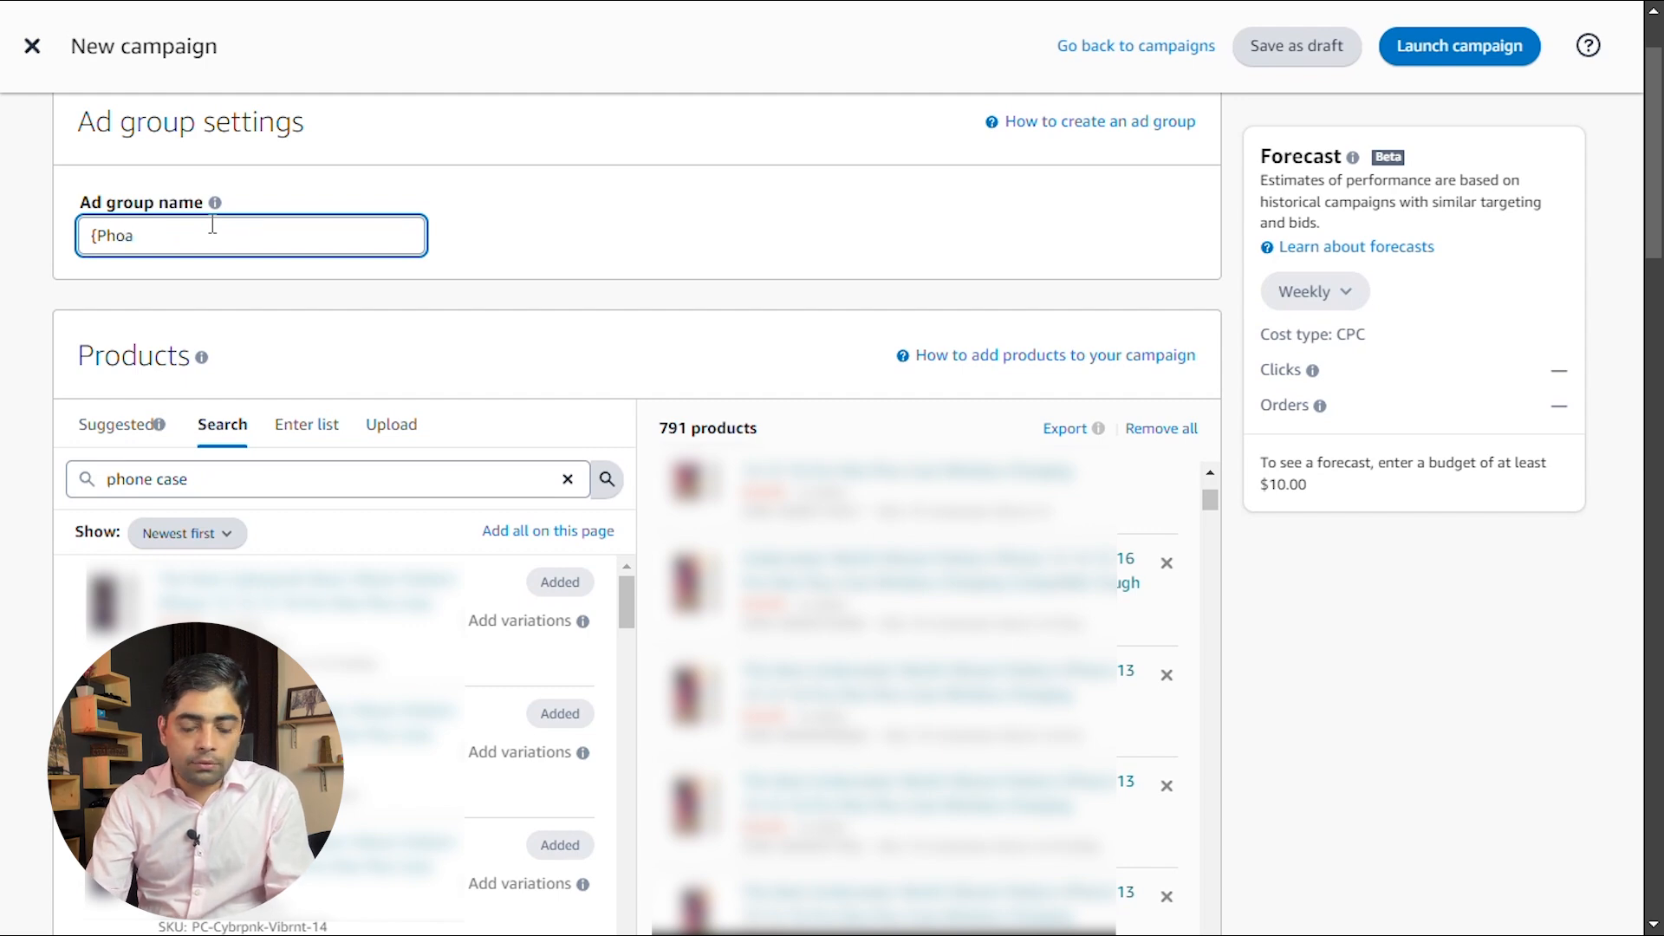
Keep automatic targeting and set its default bid to $0.02
scroll(212, 223, down, 10)
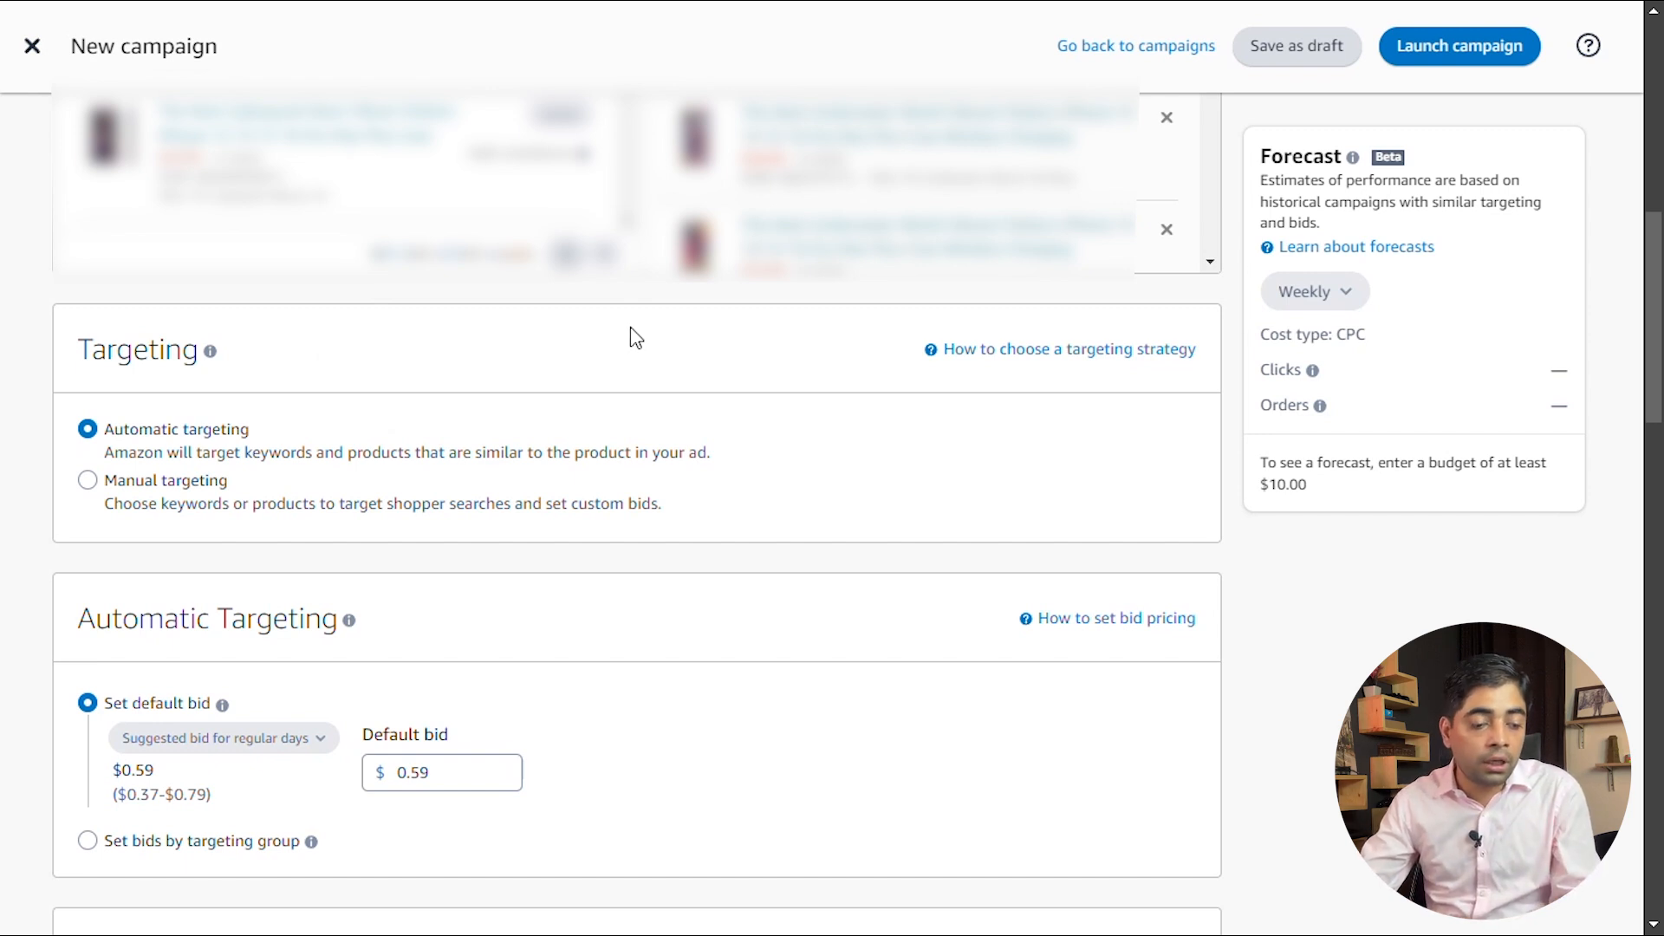
scroll(635, 338, down, 4)
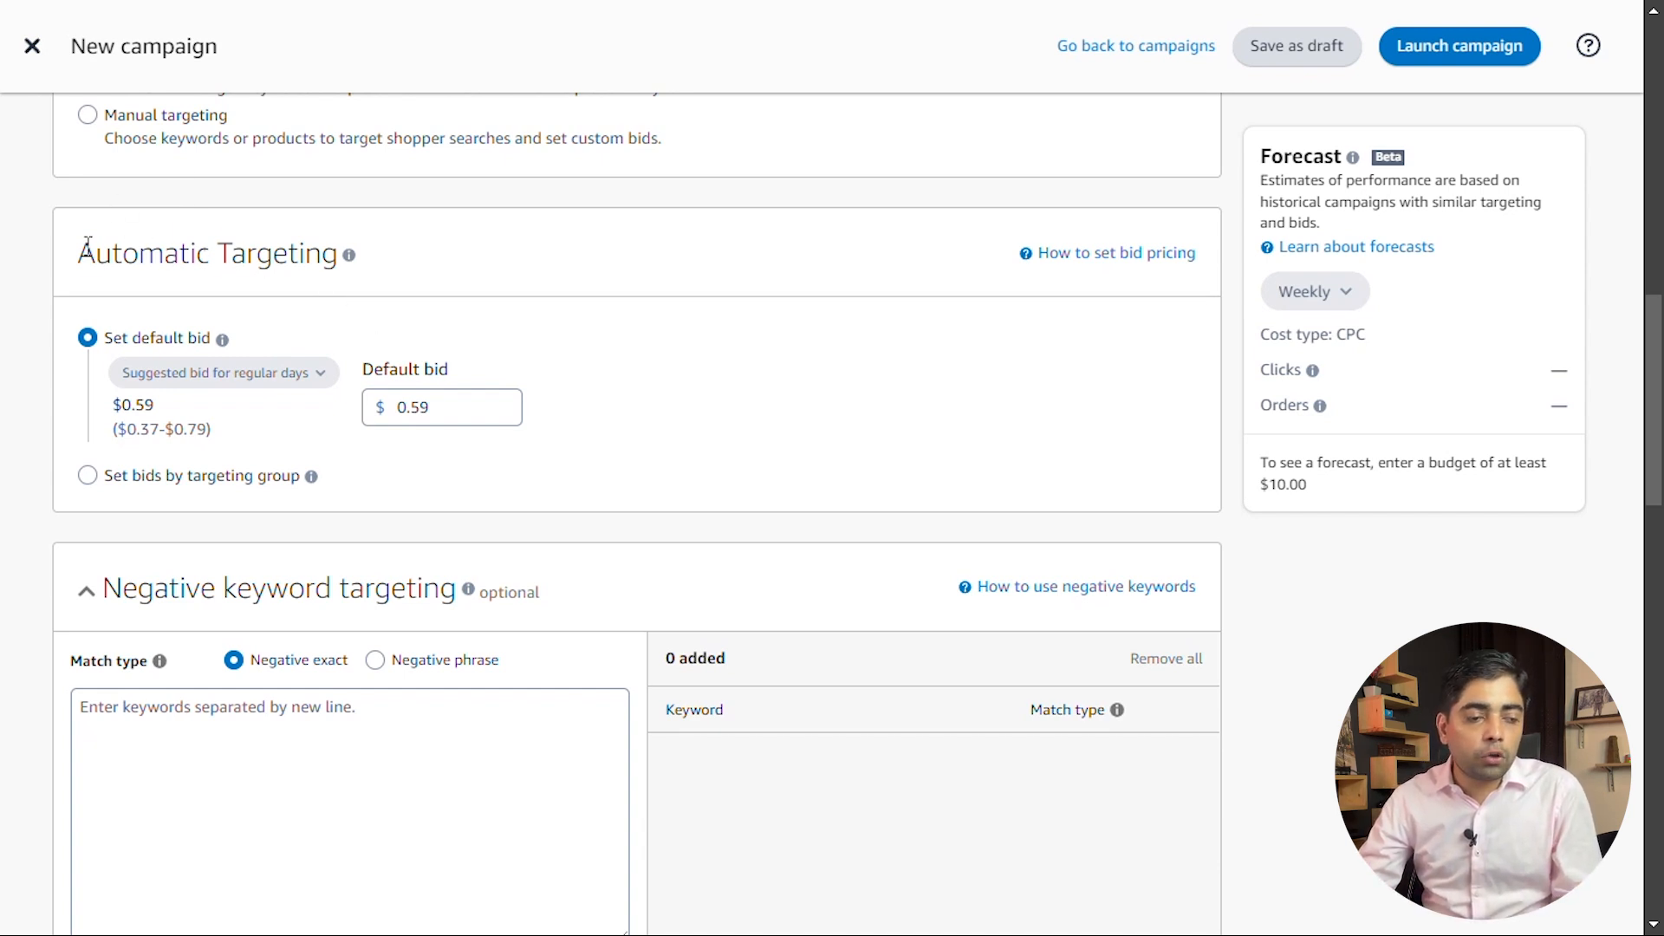
triple_click(234, 253)
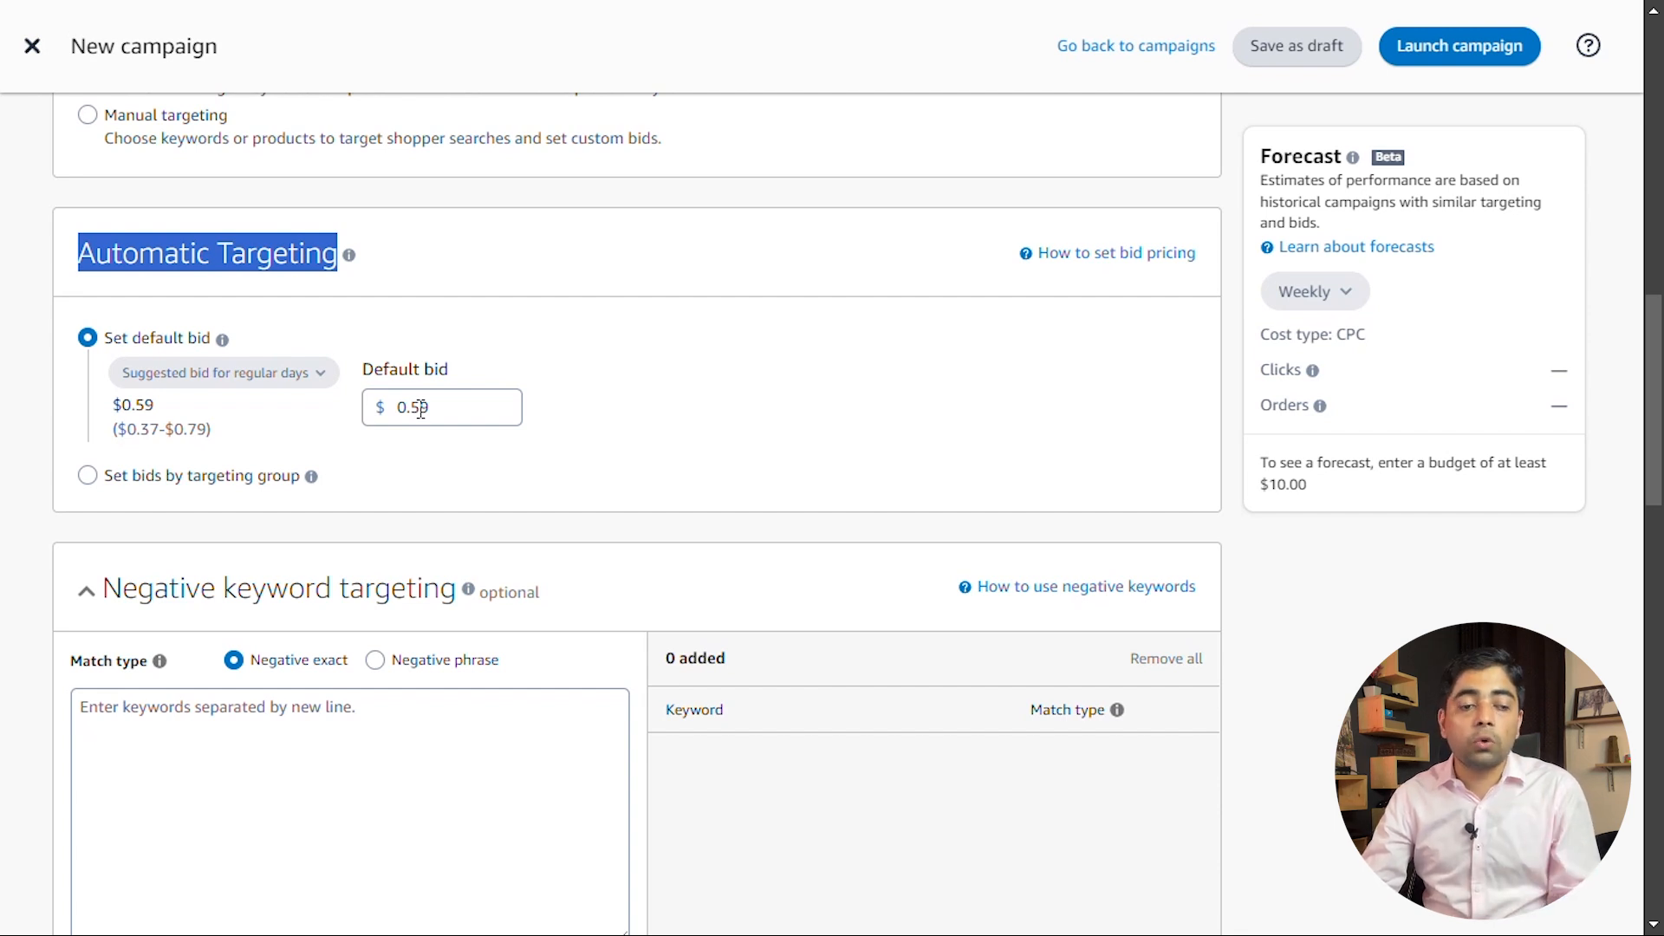
double_click(421, 407)
text(0.02)
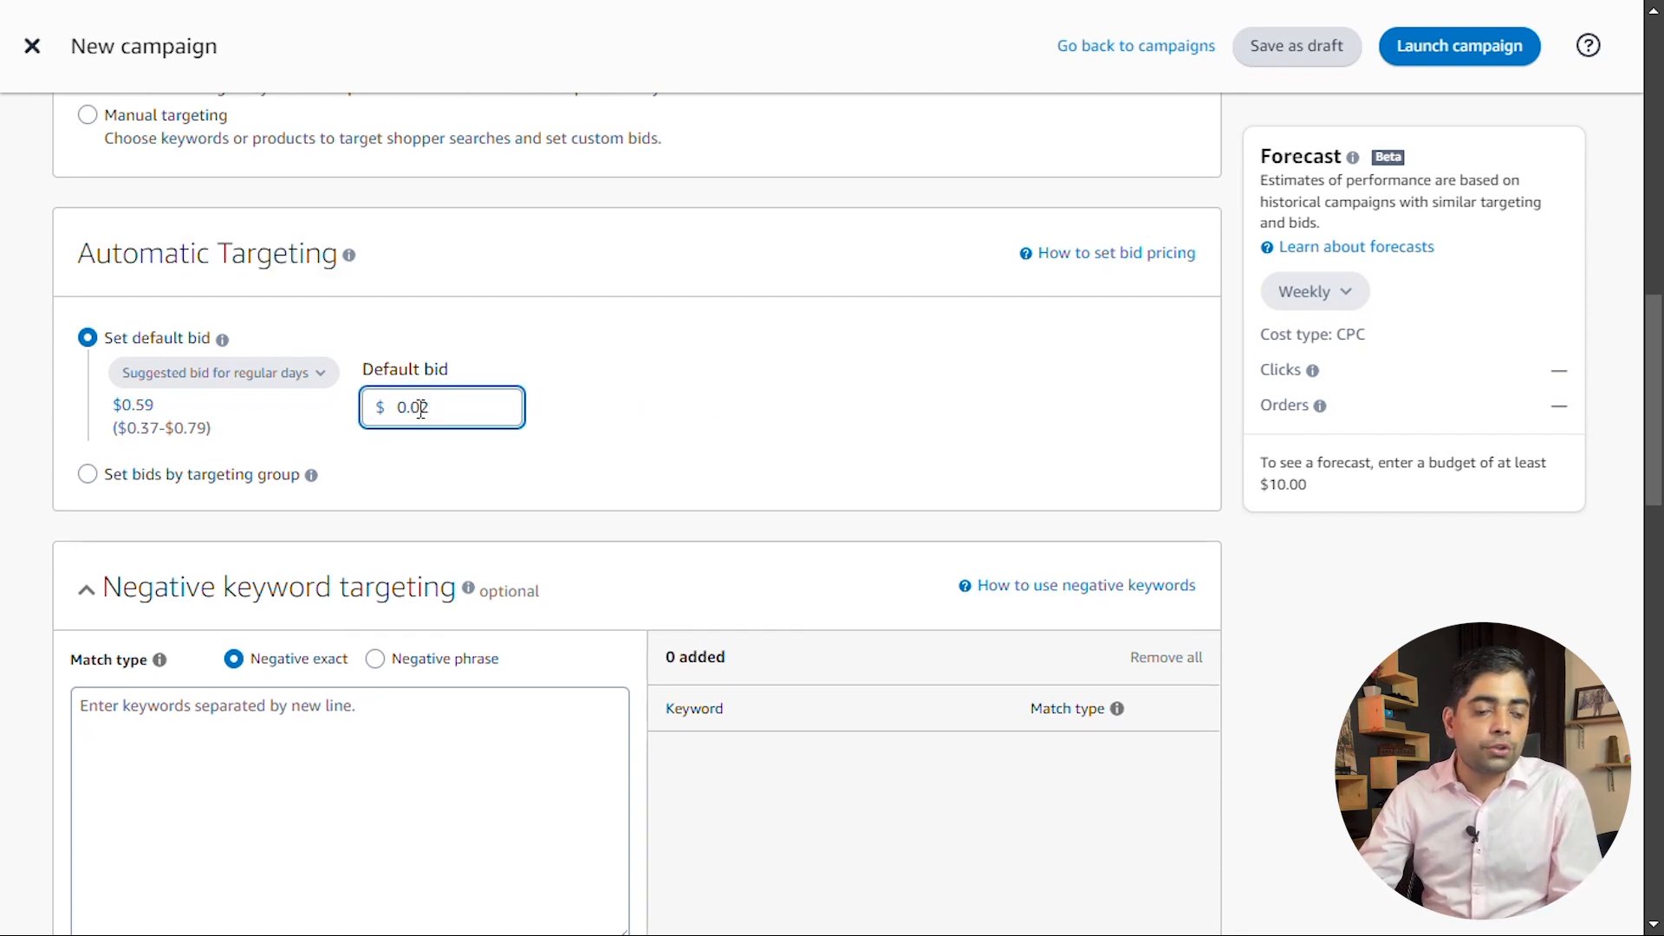
click(593, 373)
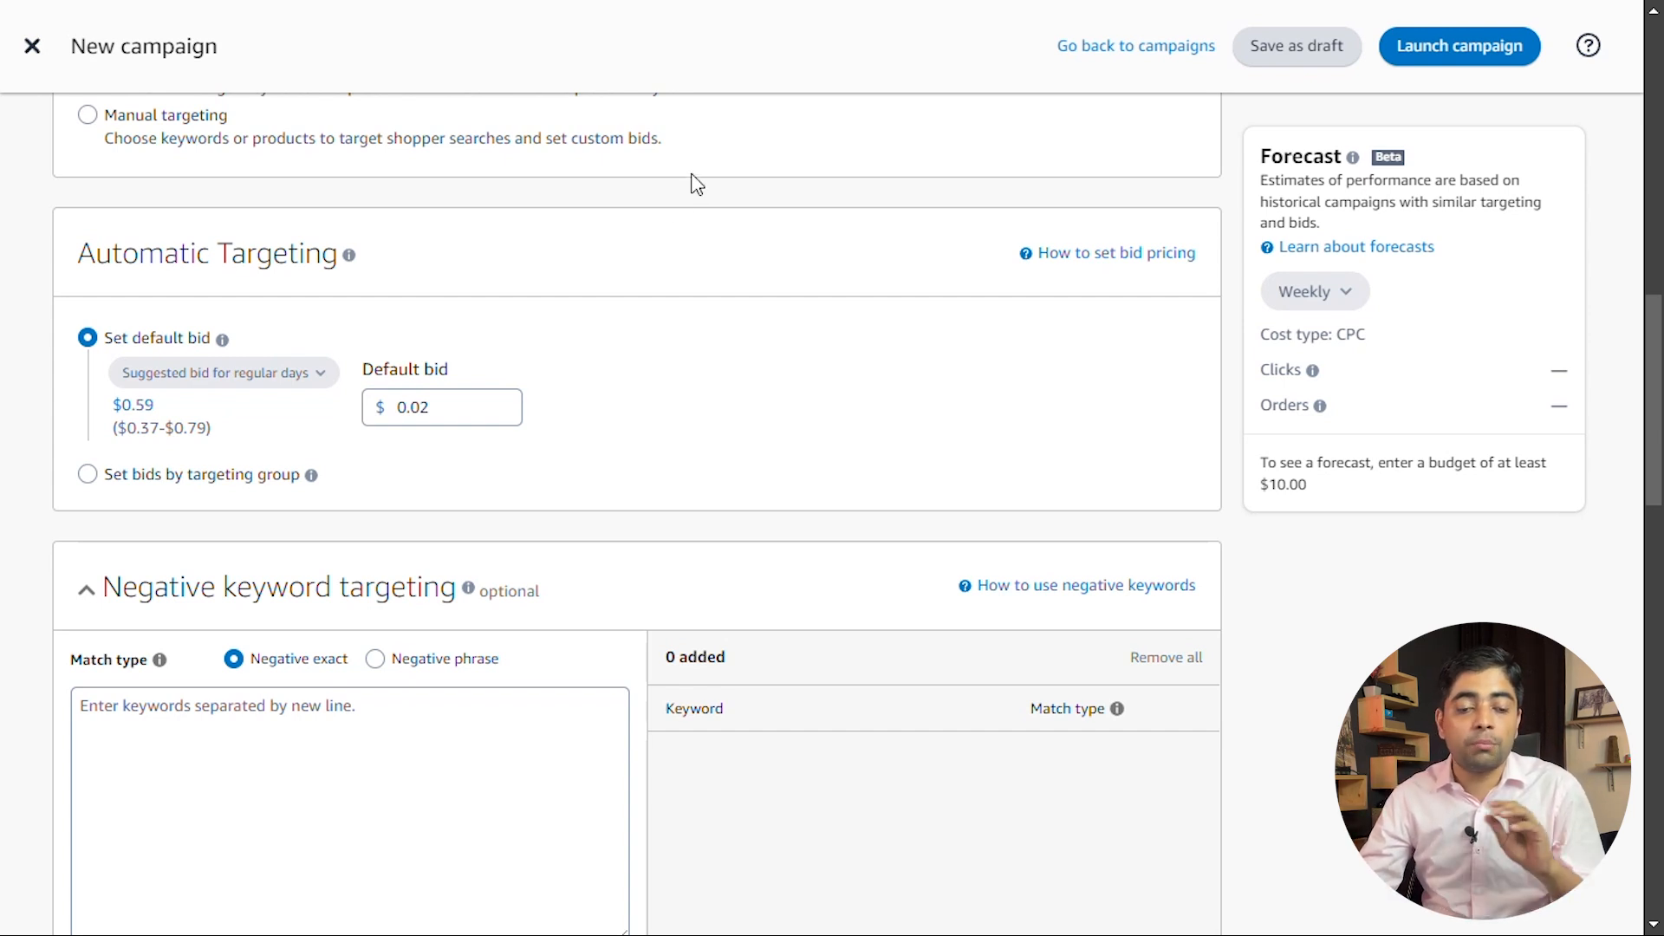
Add the copied list of unrelated product terms, such as badge holder, bookbag and necklace men, as negative exact keywords
scroll(542, 380, down, 1)
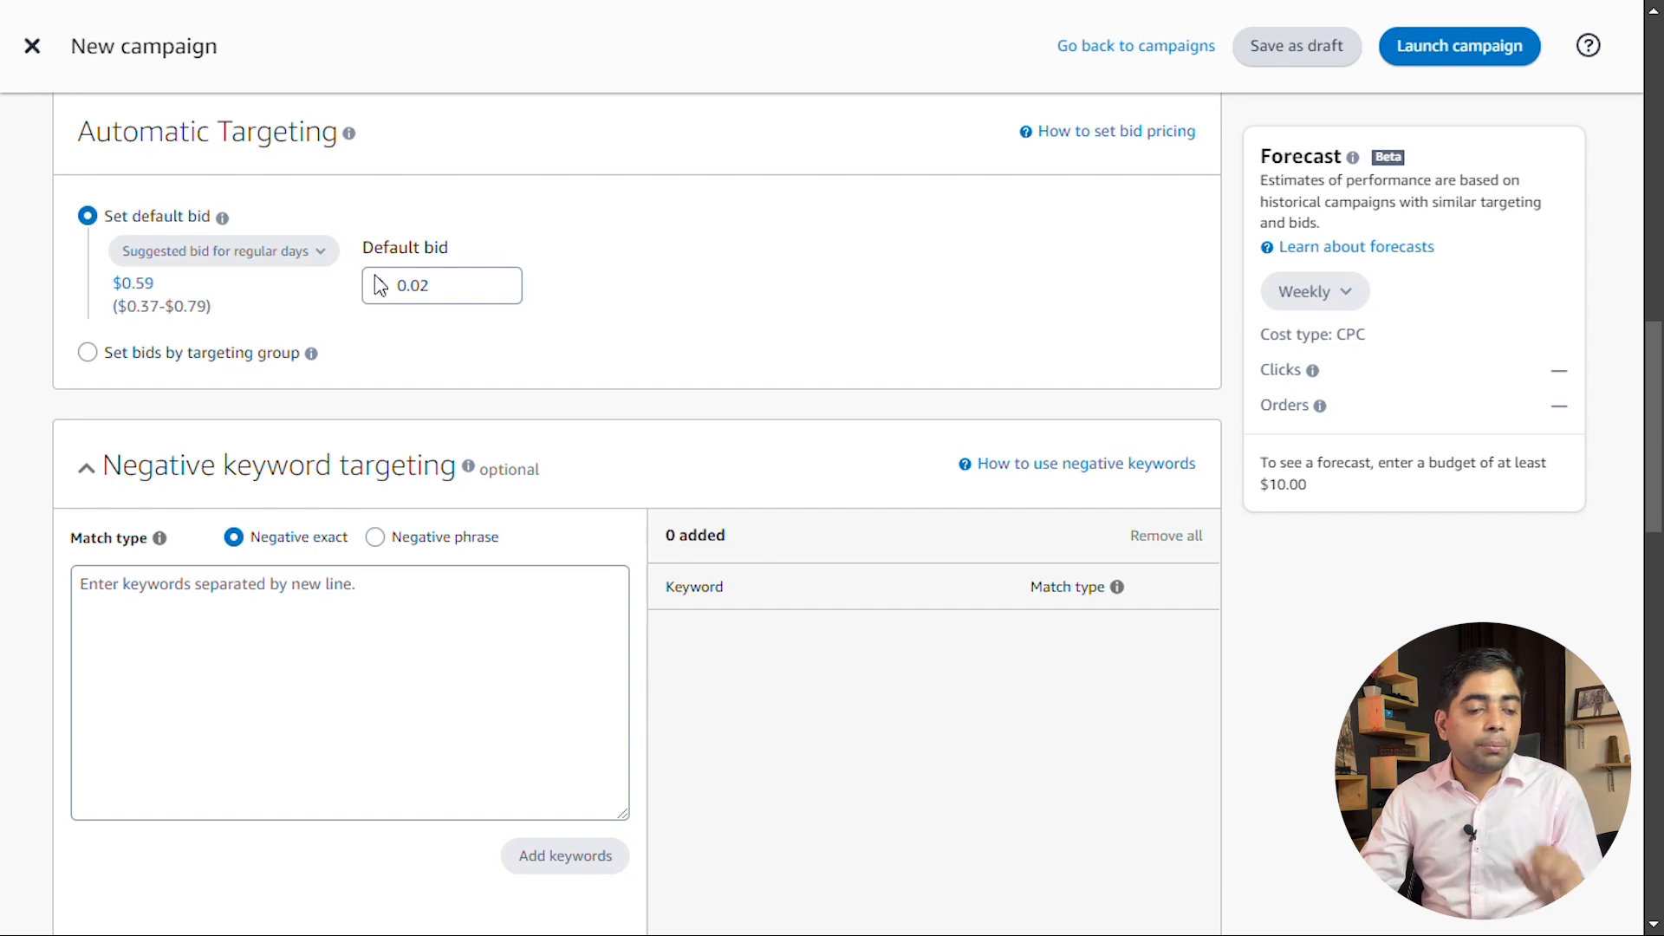
scroll(395, 283, down, 1)
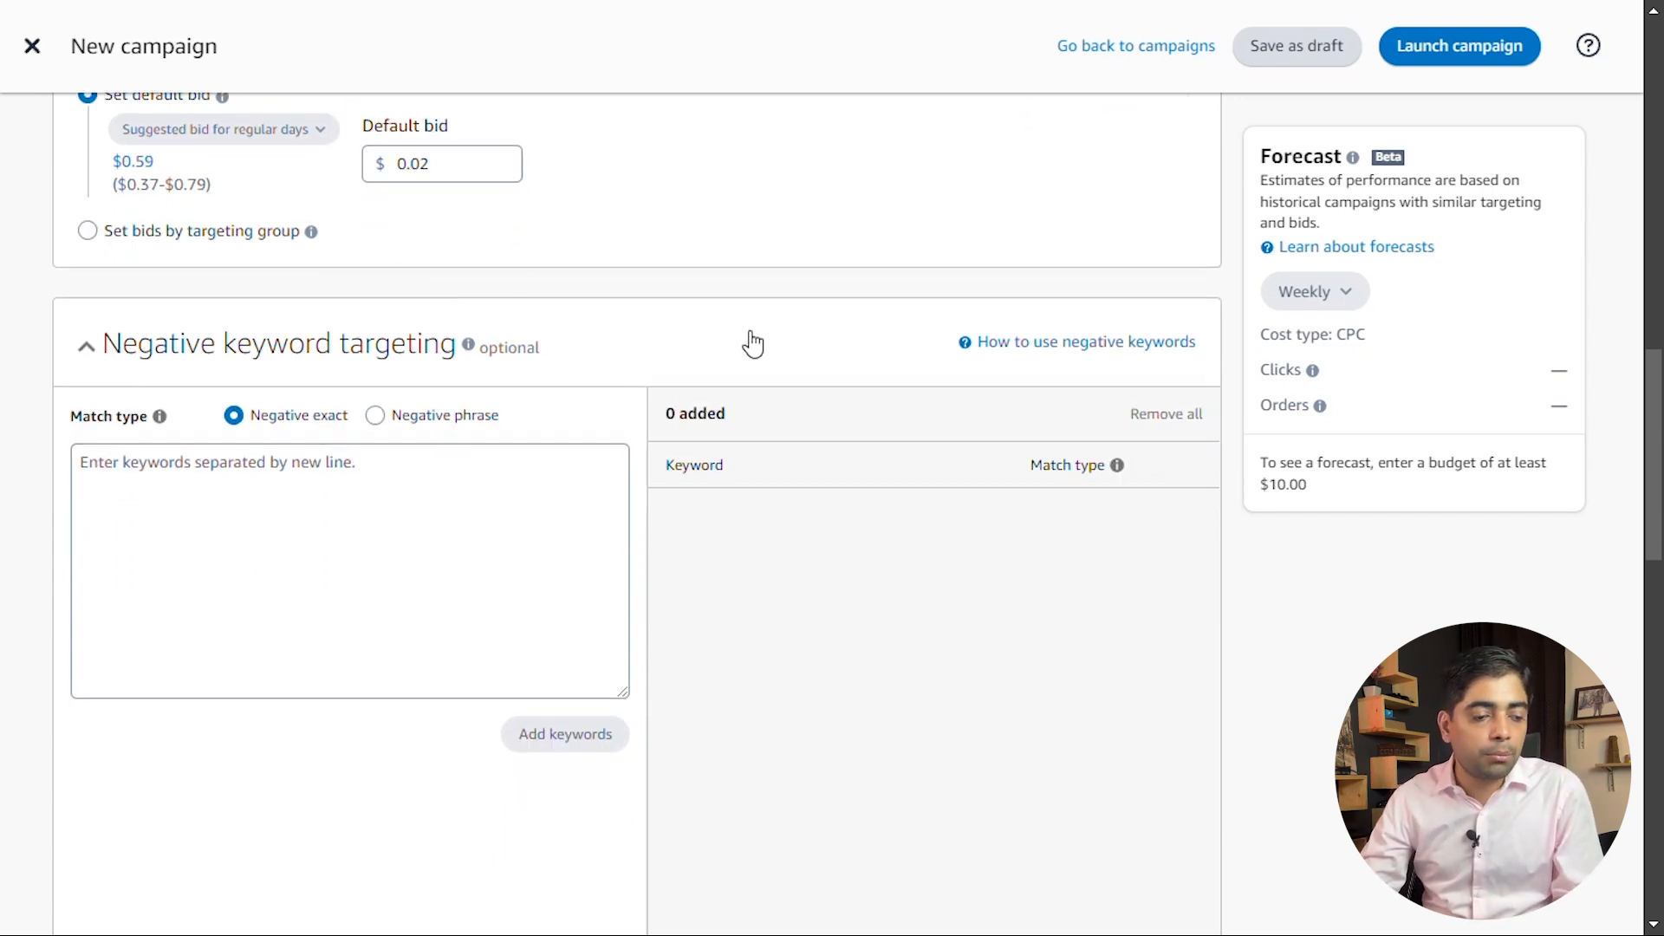
scroll(753, 345, down, 1)
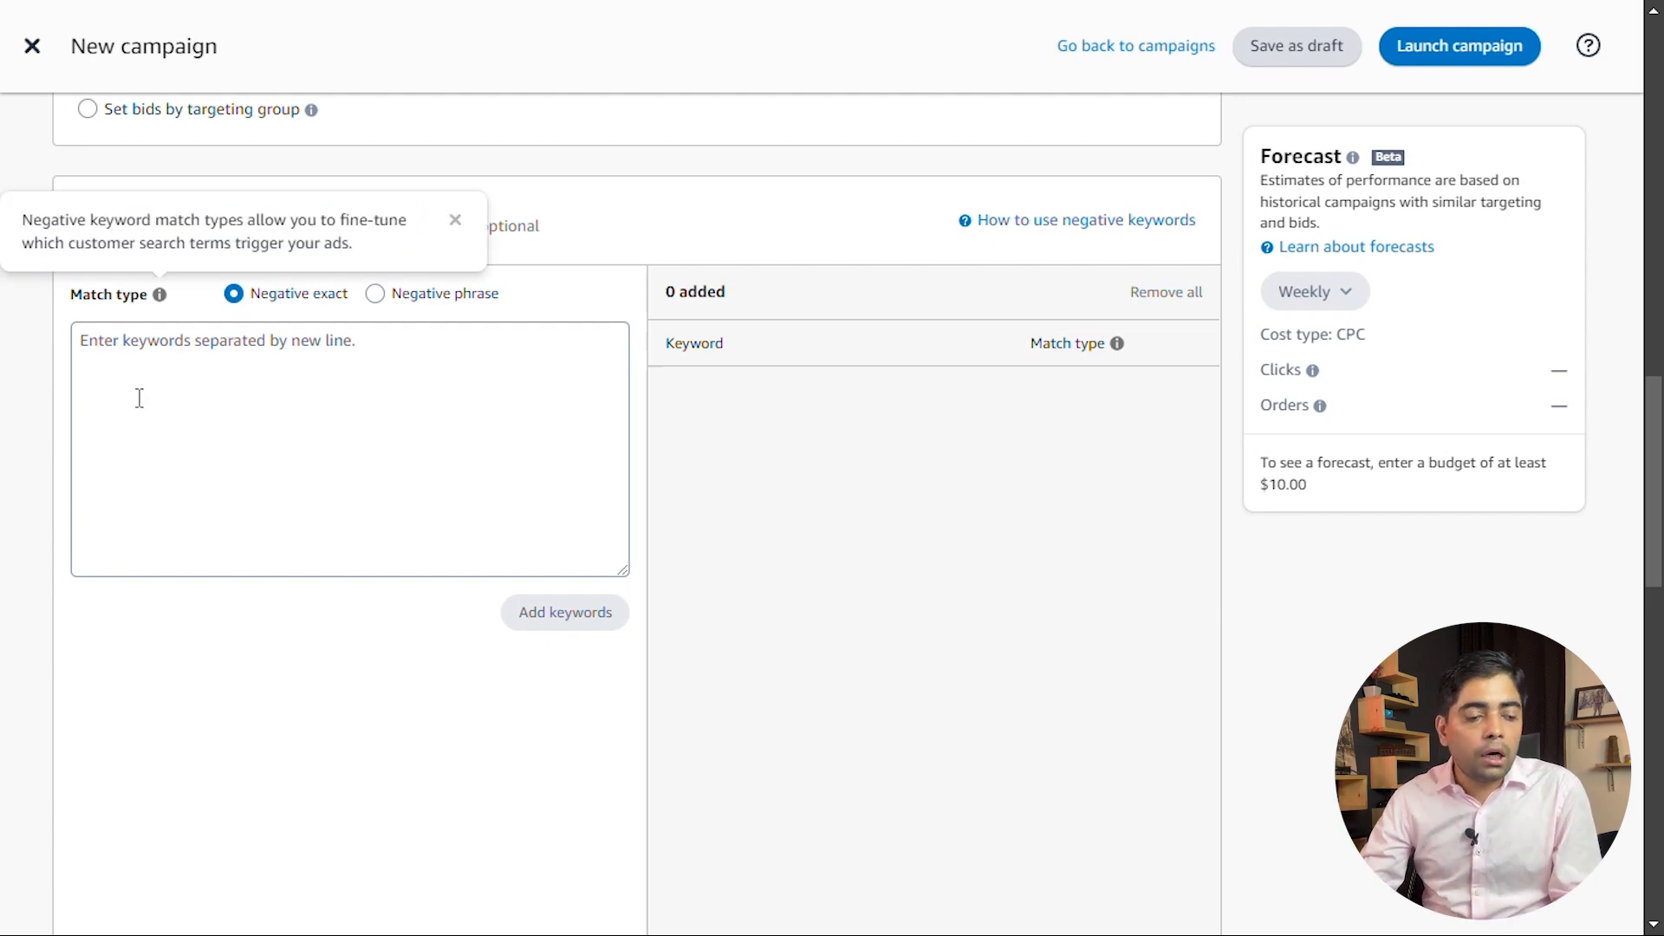
click(304, 397)
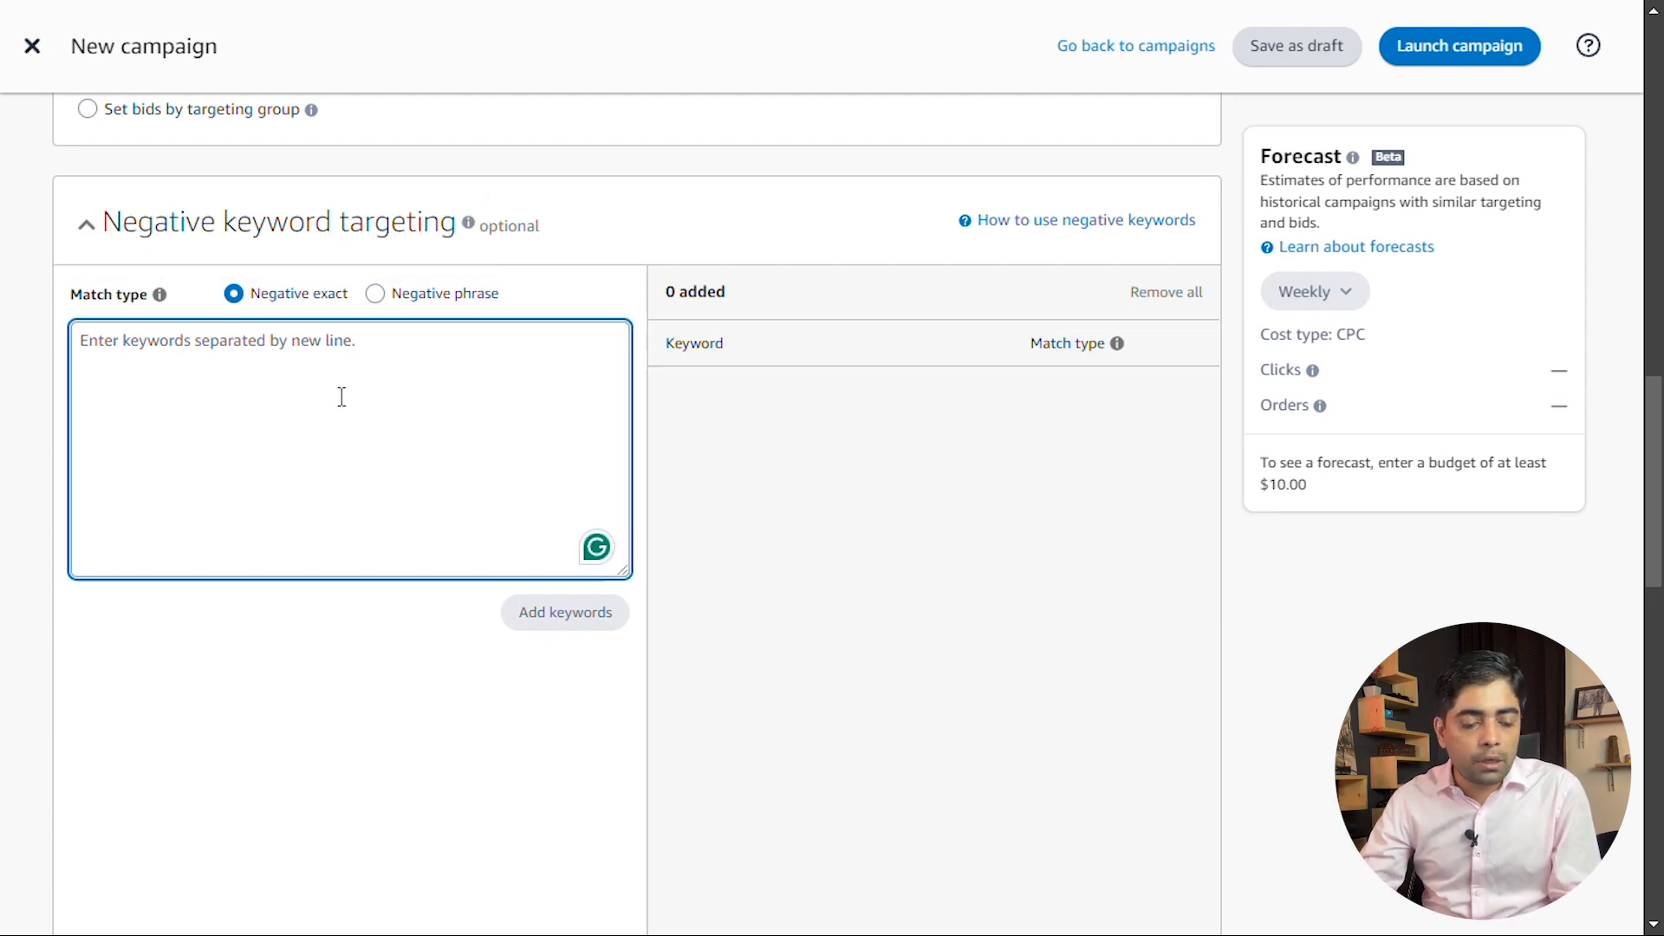
key(ctrl+v)
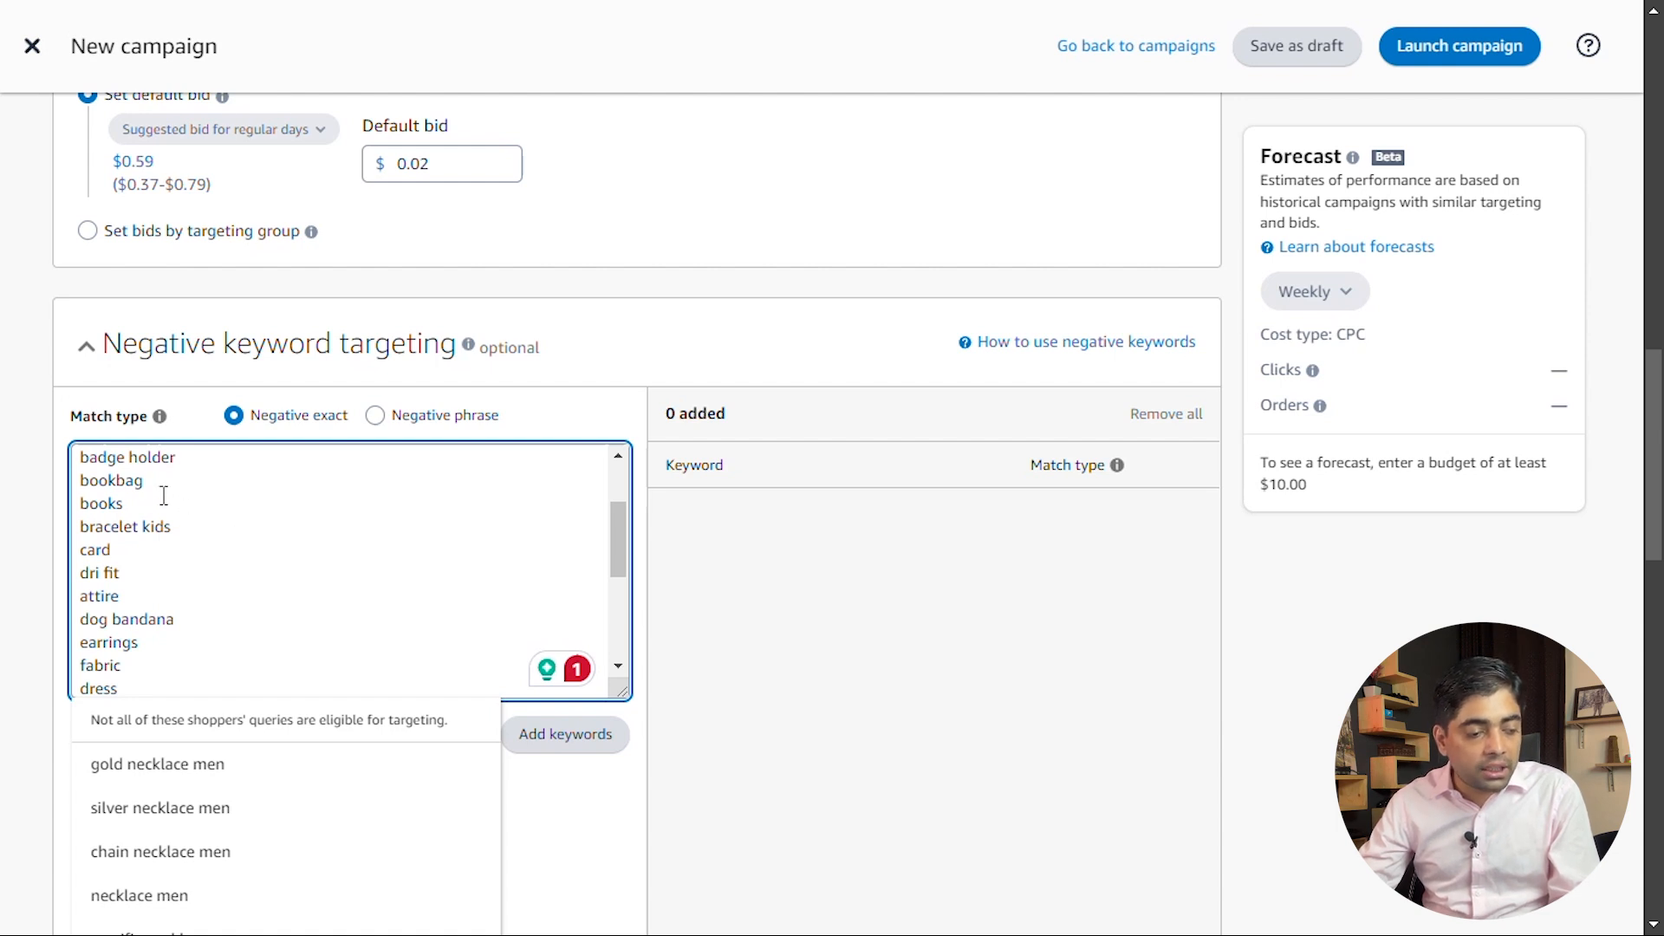
scroll(198, 562, down, 5)
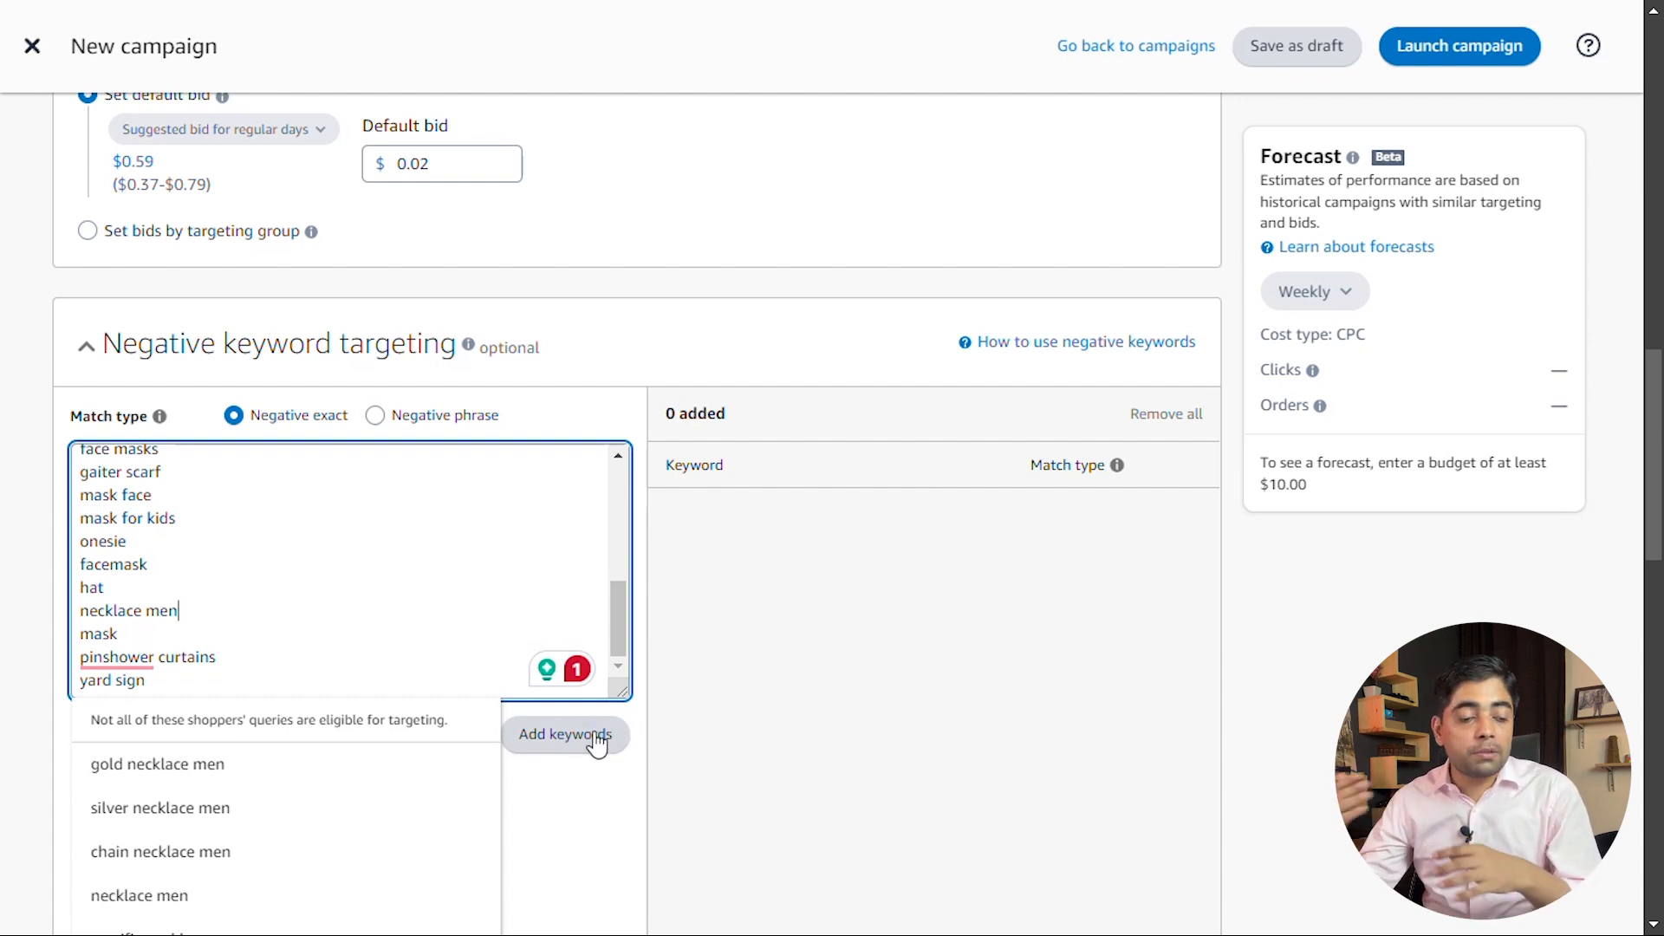
click(565, 737)
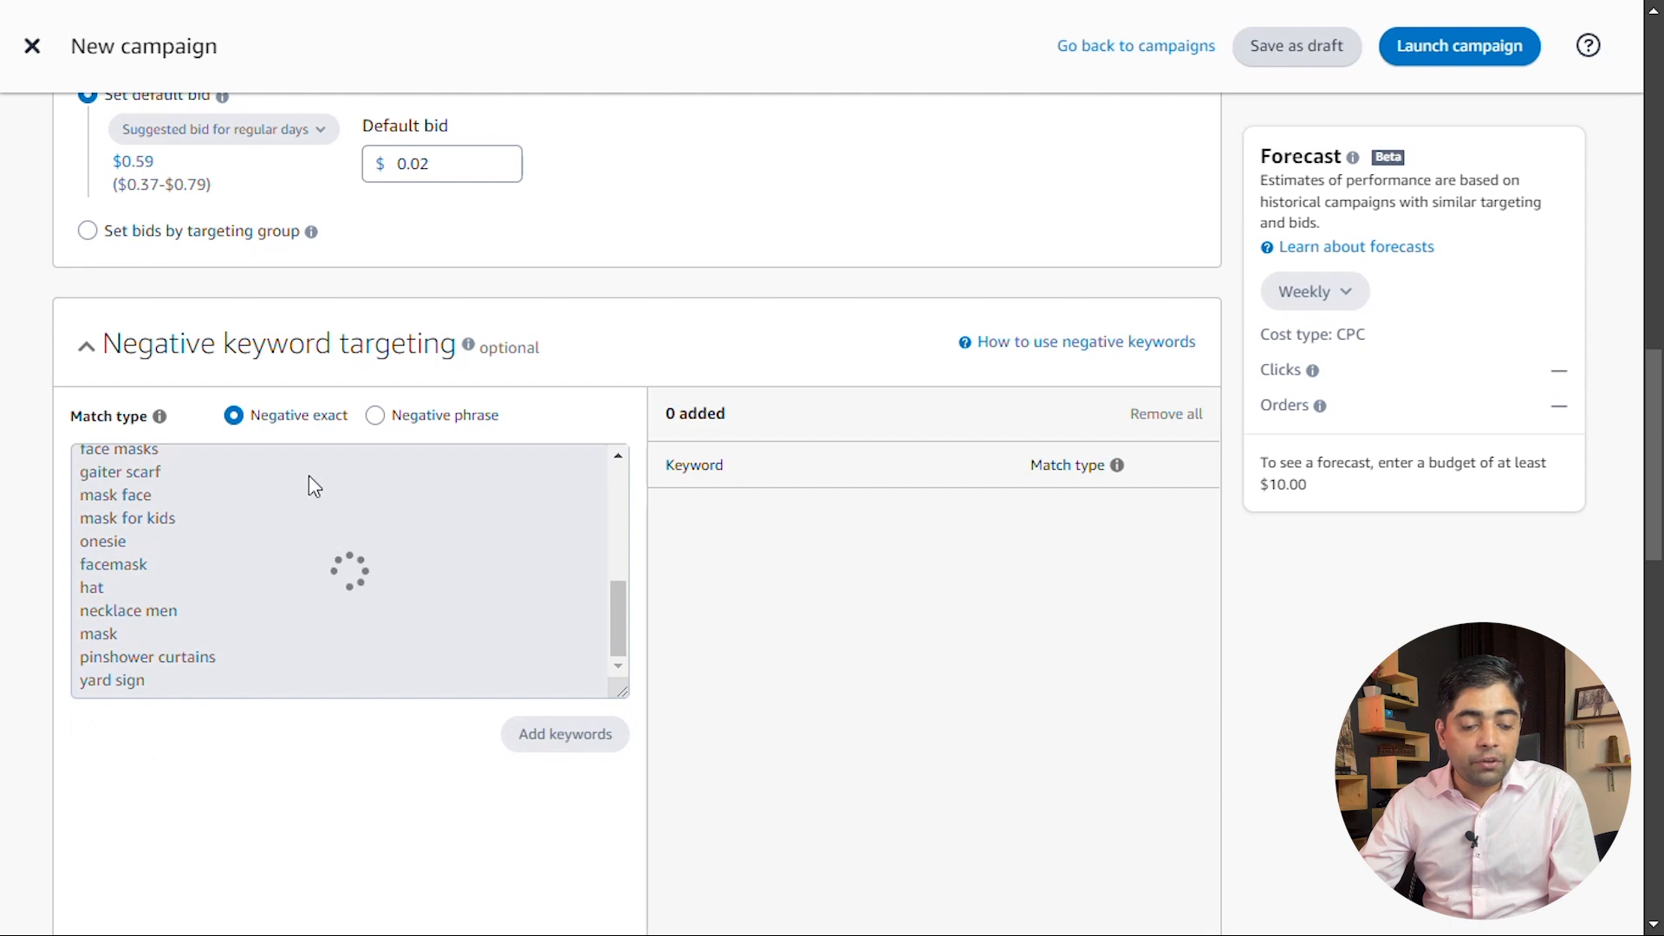
Add the same copied term list as negative phrase keywords, leaving out "iphone"
click(444, 425)
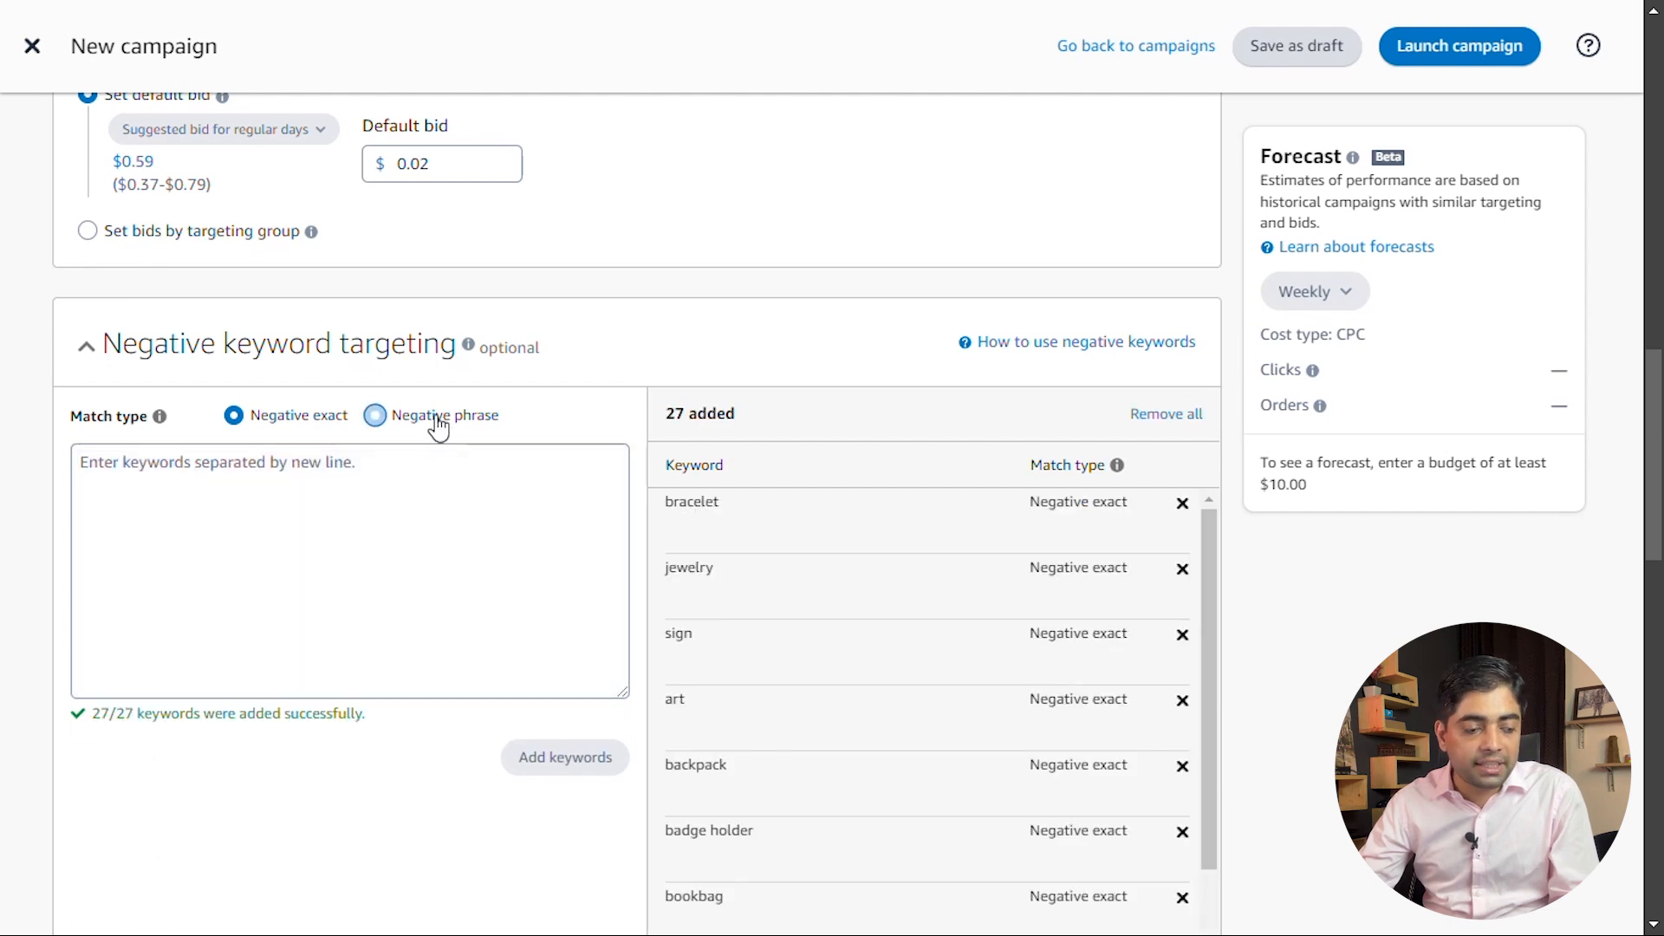
click(221, 518)
key(ctrl+v)
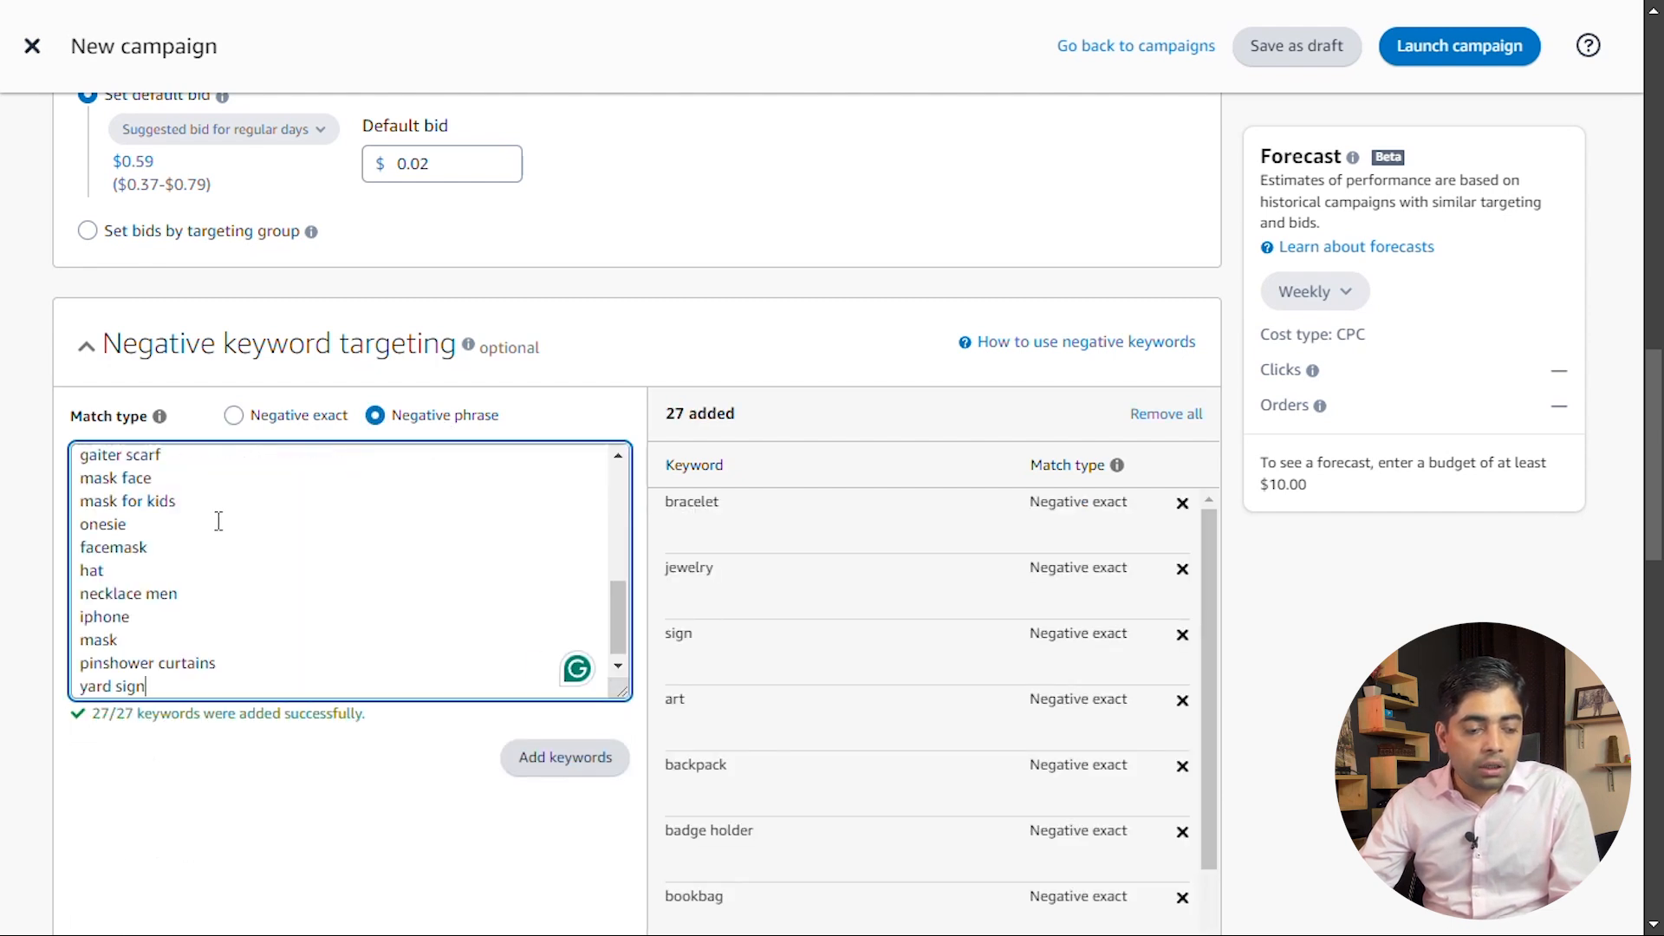
double_click(95, 617)
text(\)
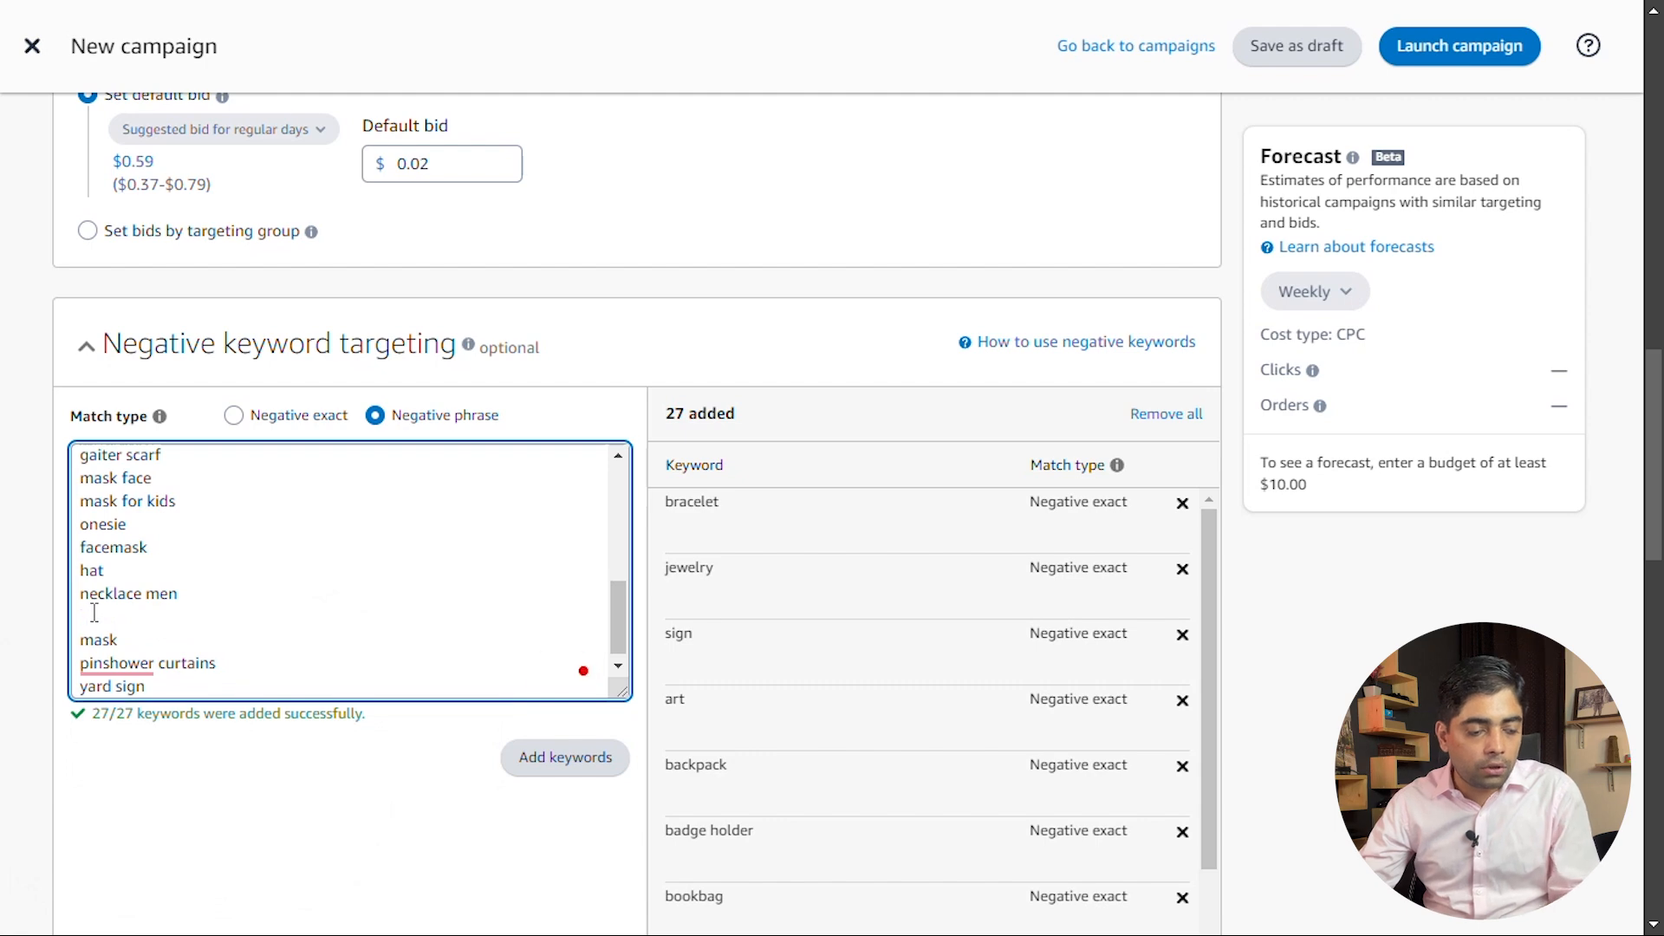
click(565, 756)
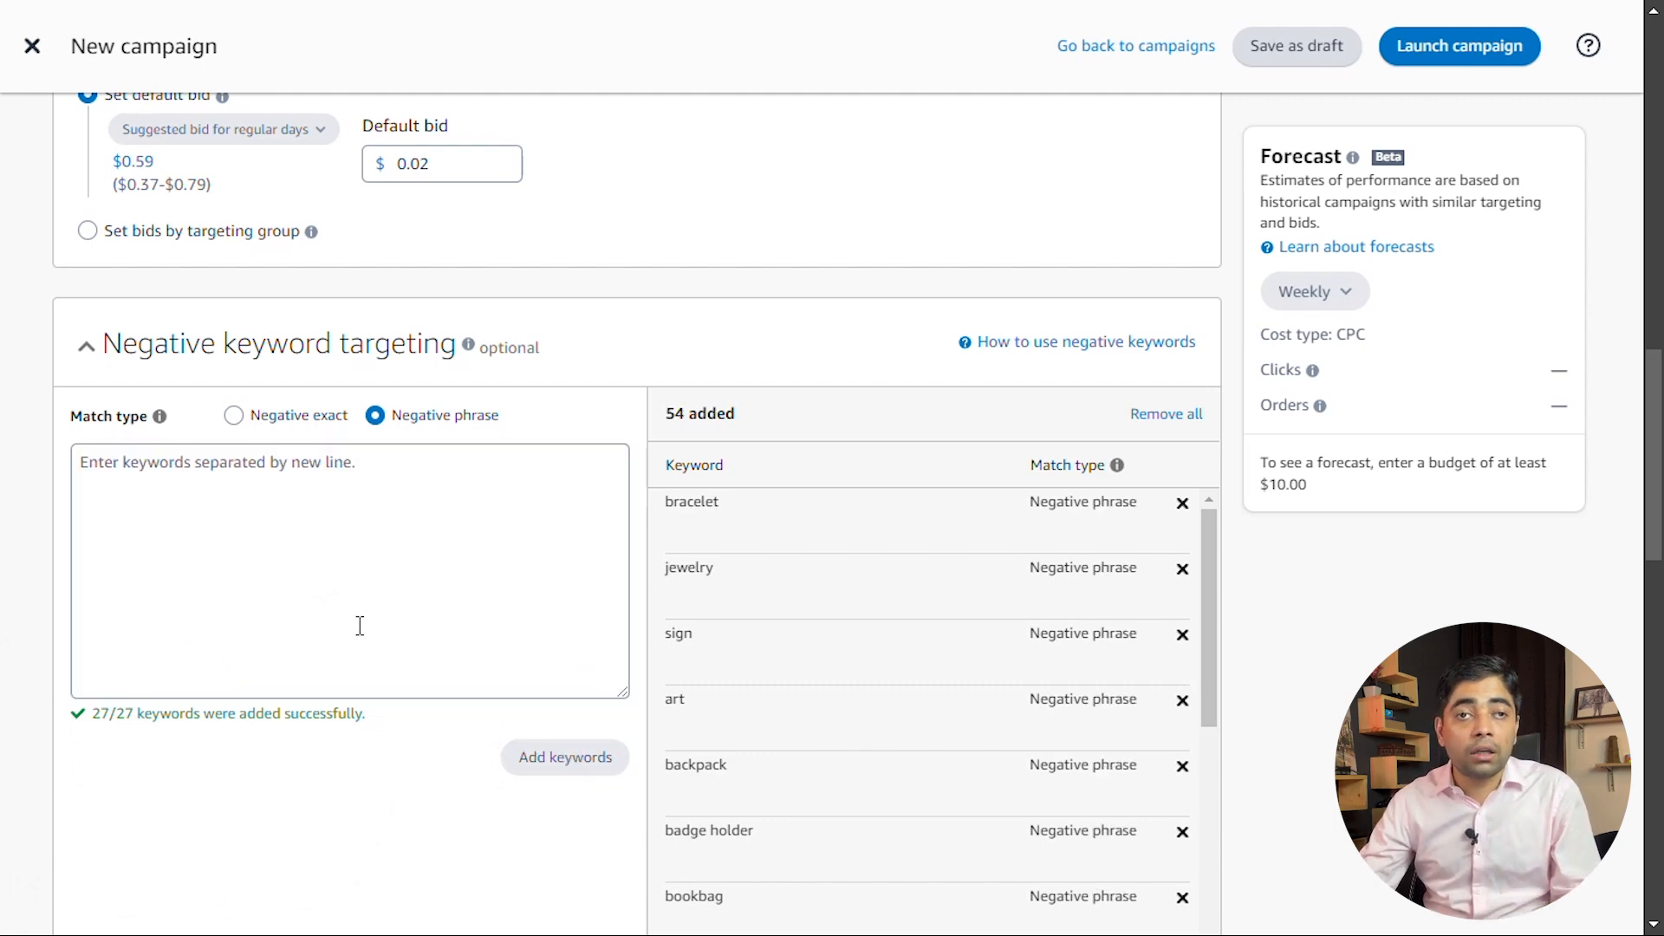
Examine the campaign bidding strategy options and the bid adjustments by placement
scroll(320, 531, down, 5)
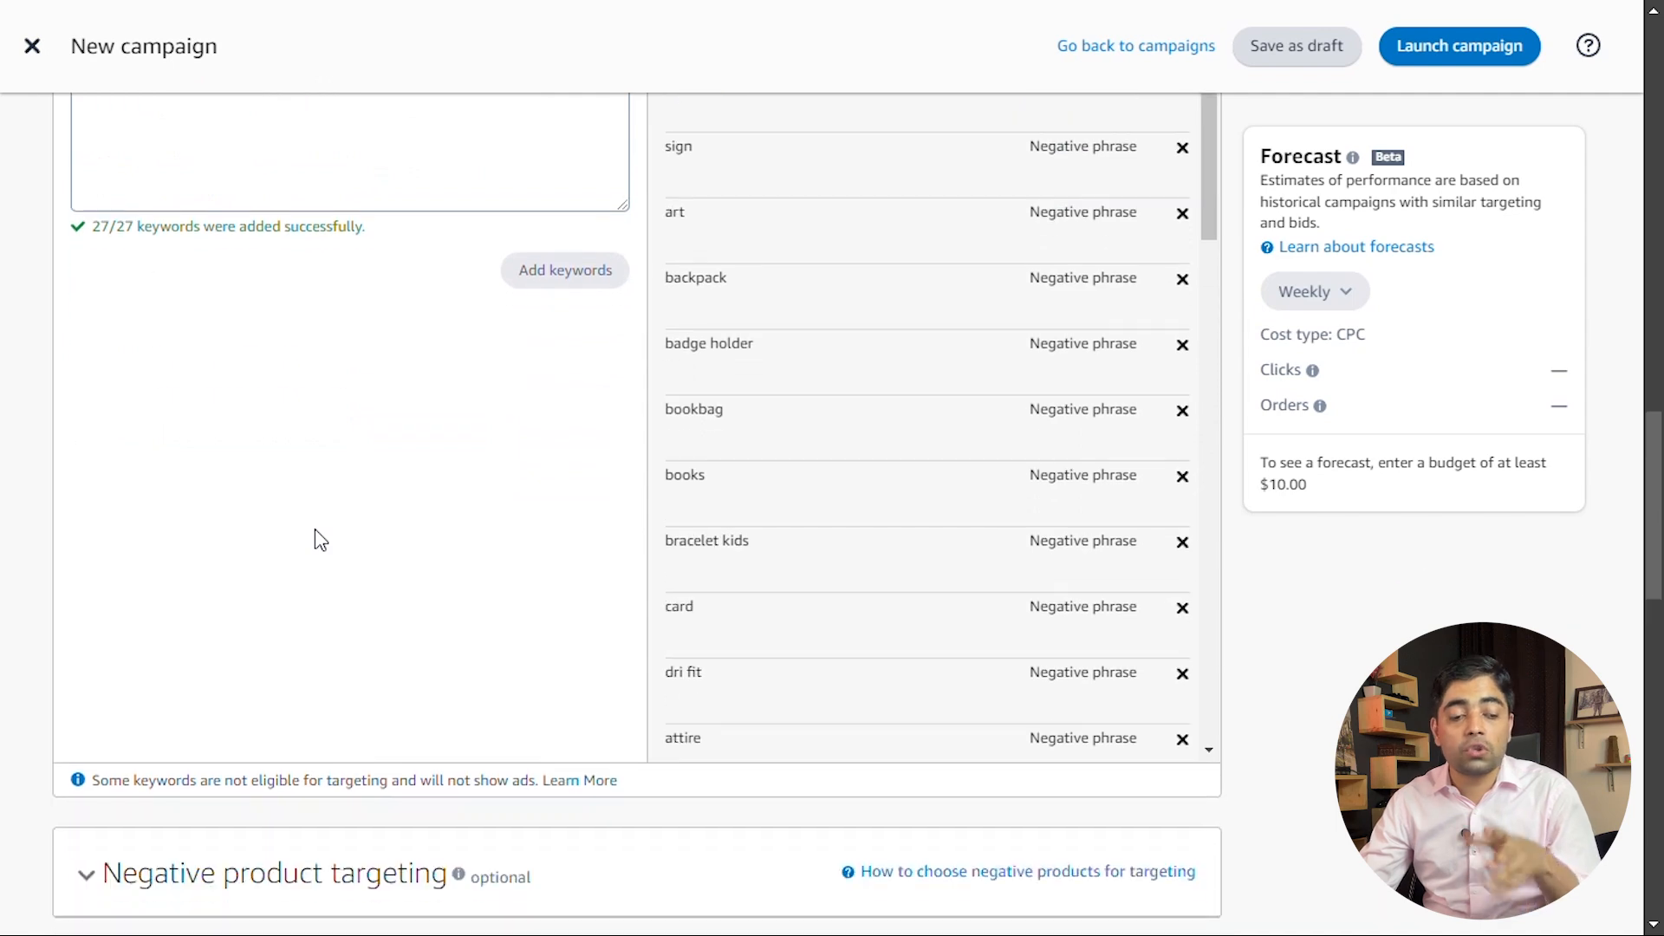
scroll(320, 539, down, 5)
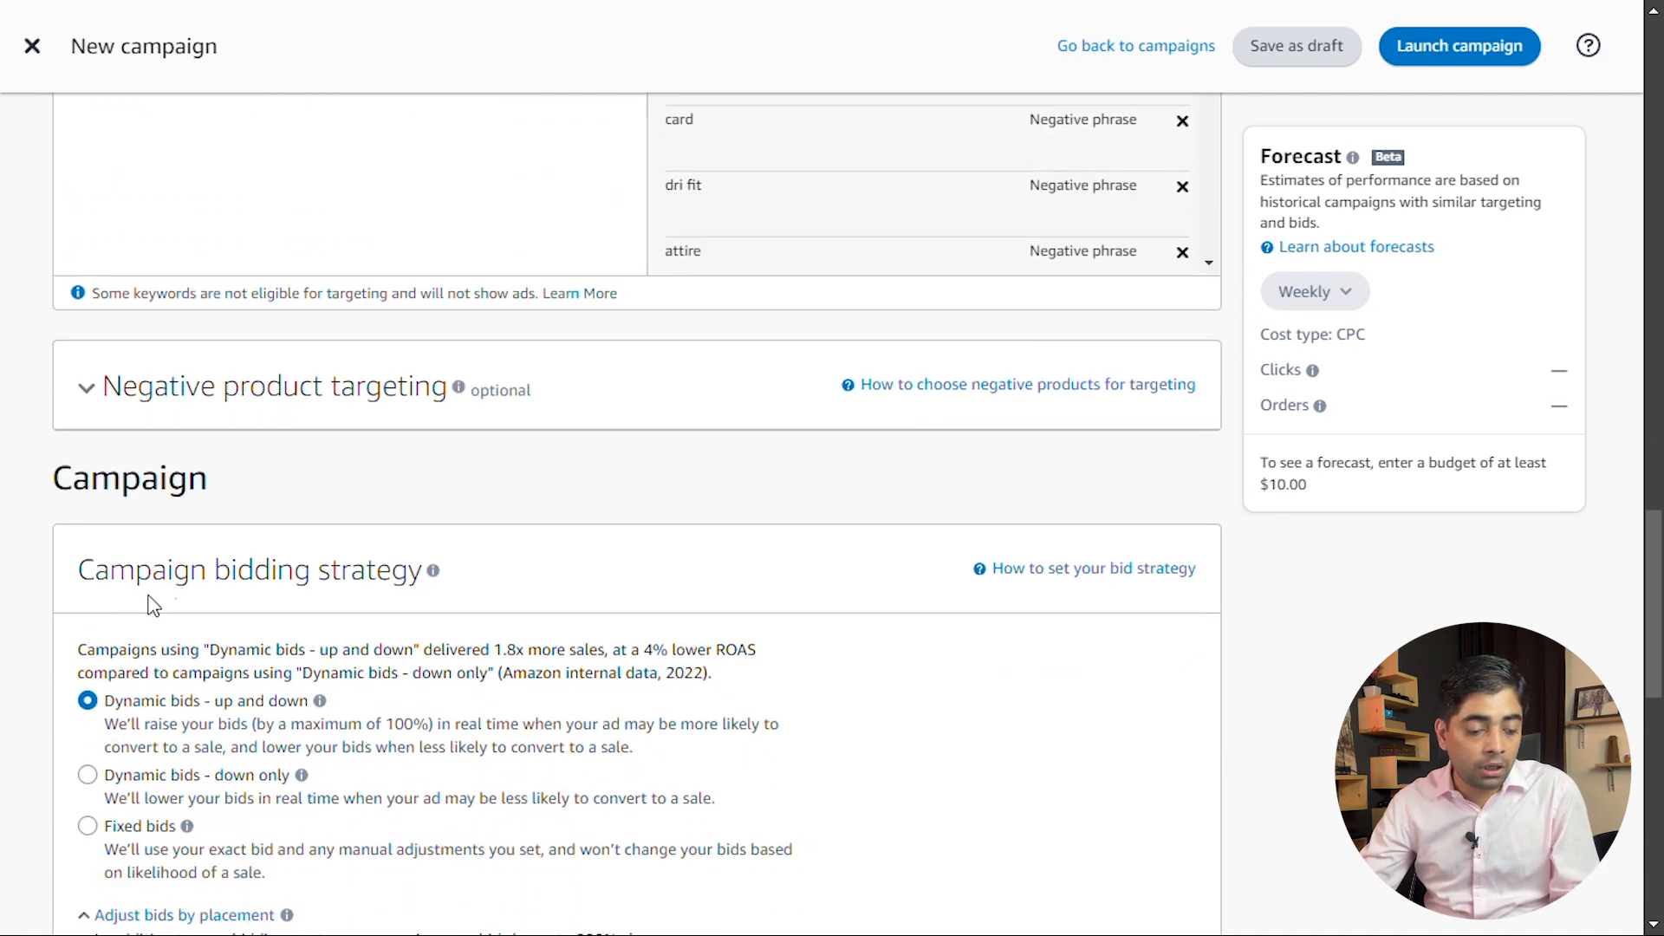
scroll(480, 486, down, 4)
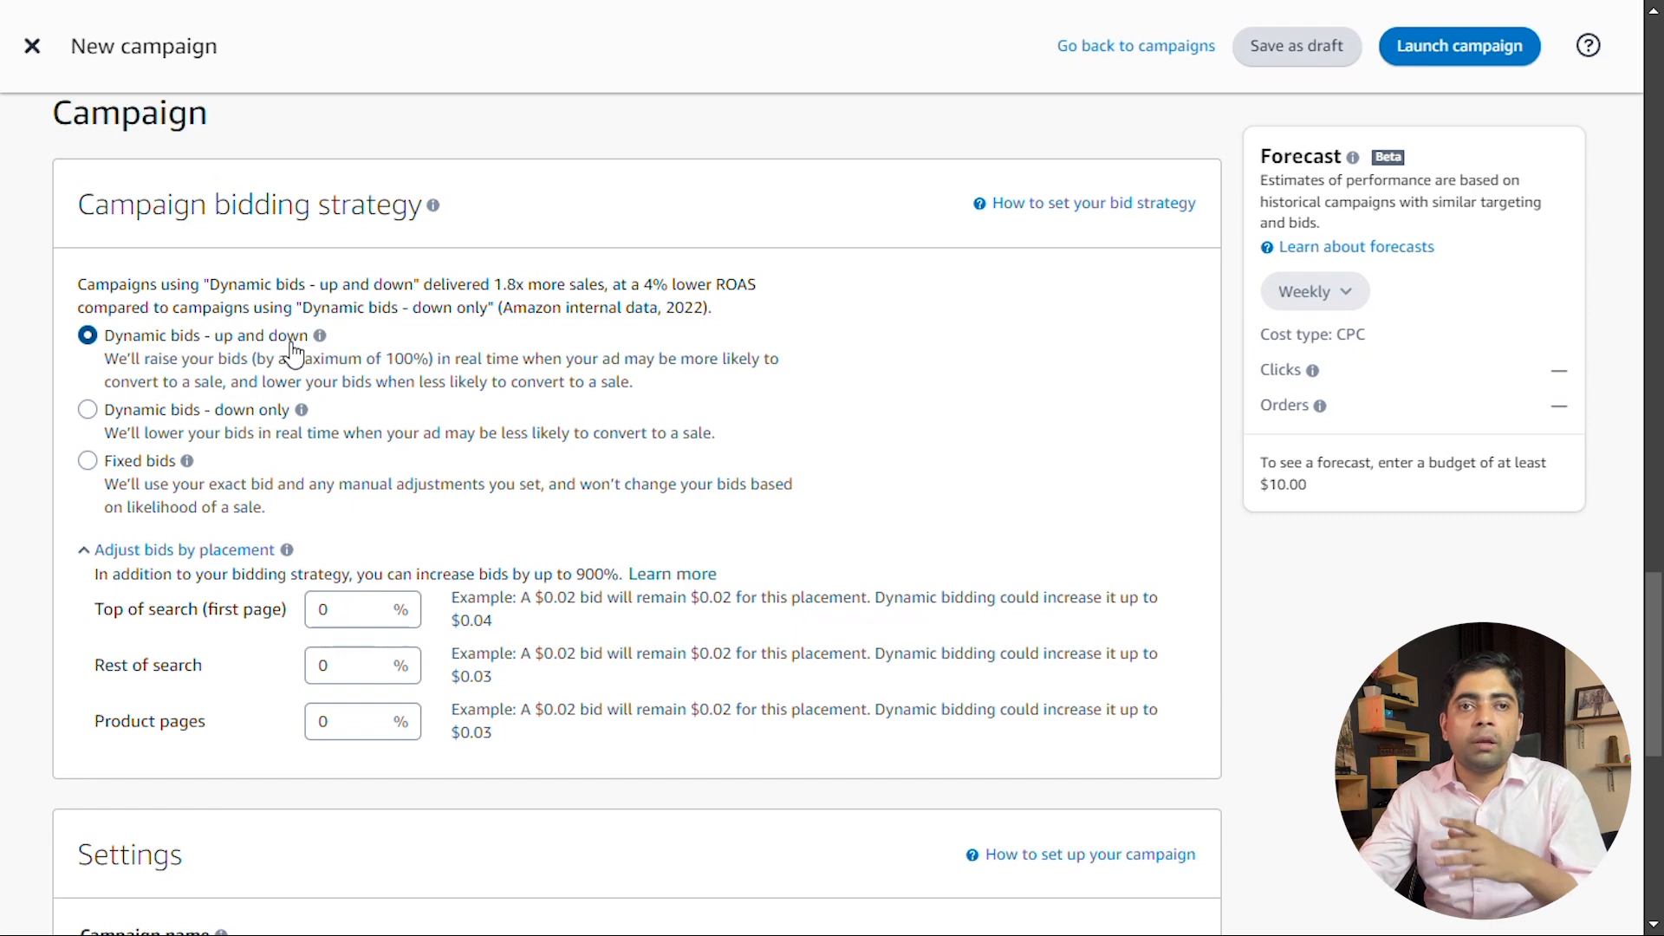
scroll(293, 392, down, 1)
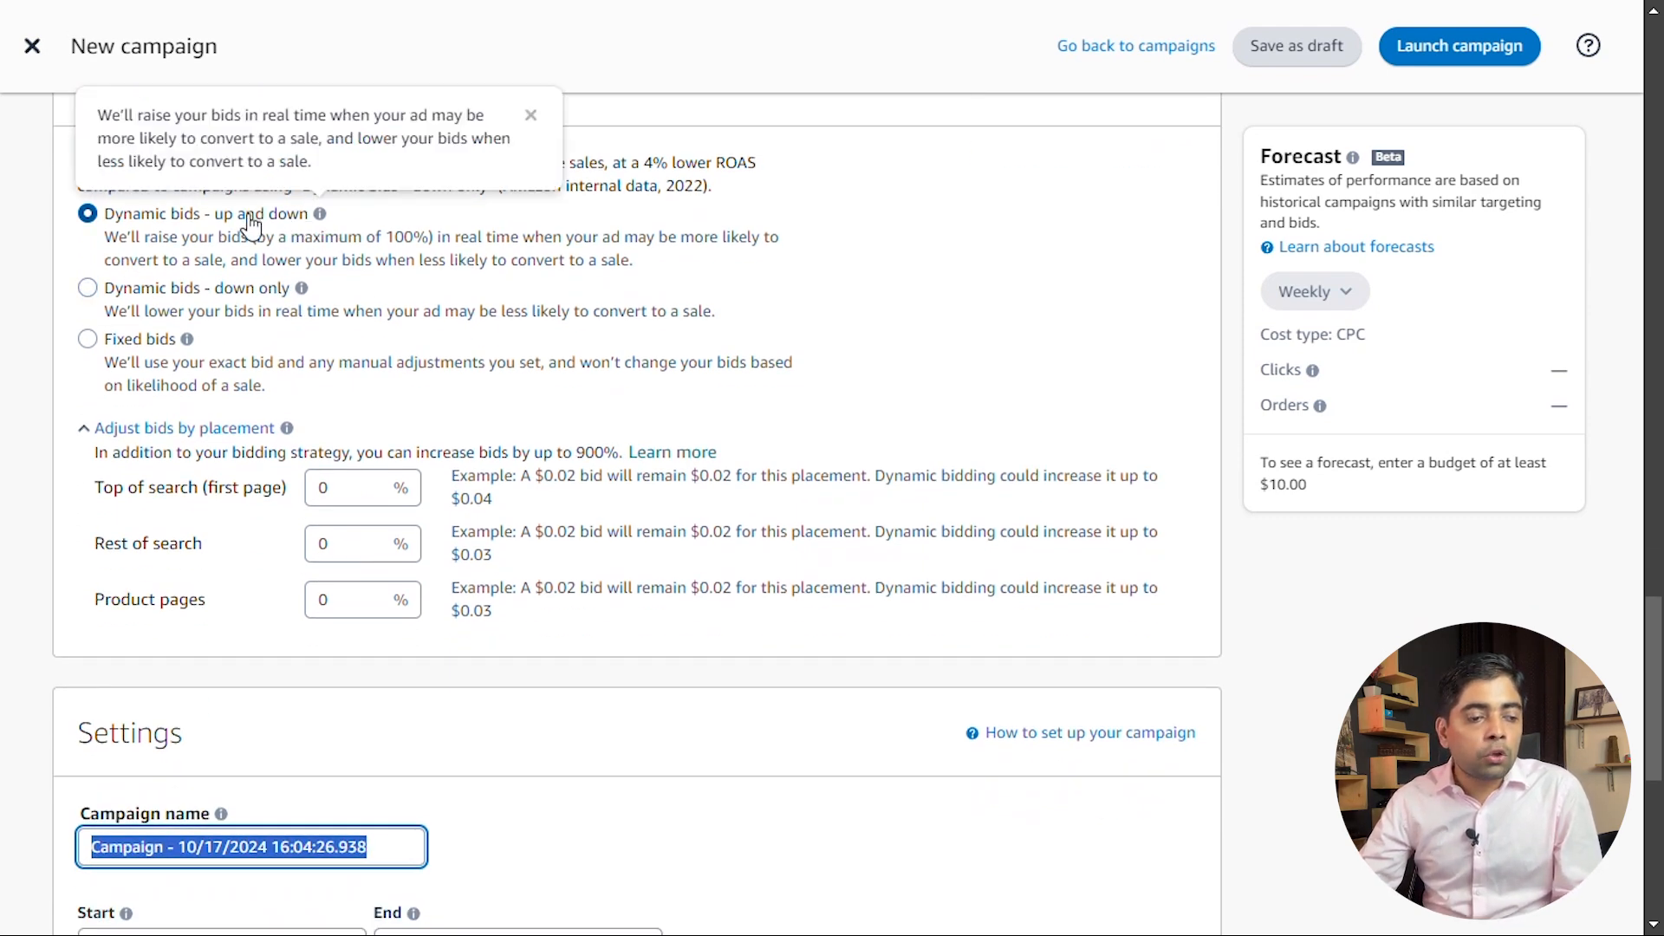
scroll(130, 355, down, 1)
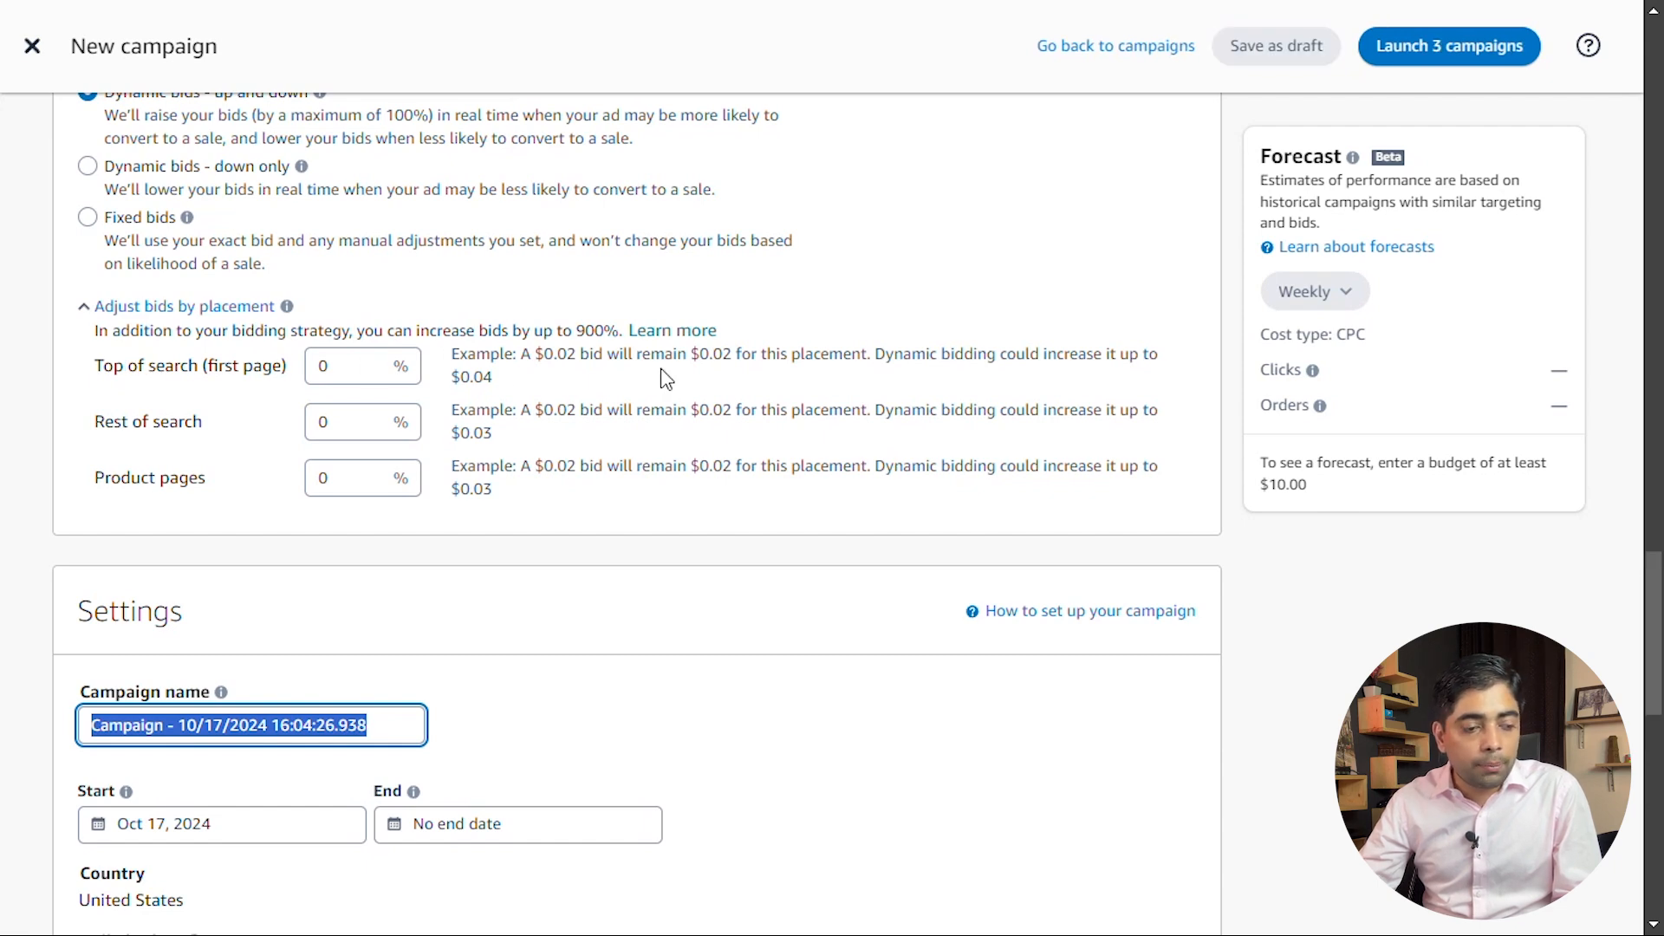
scroll(212, 315, down, 2)
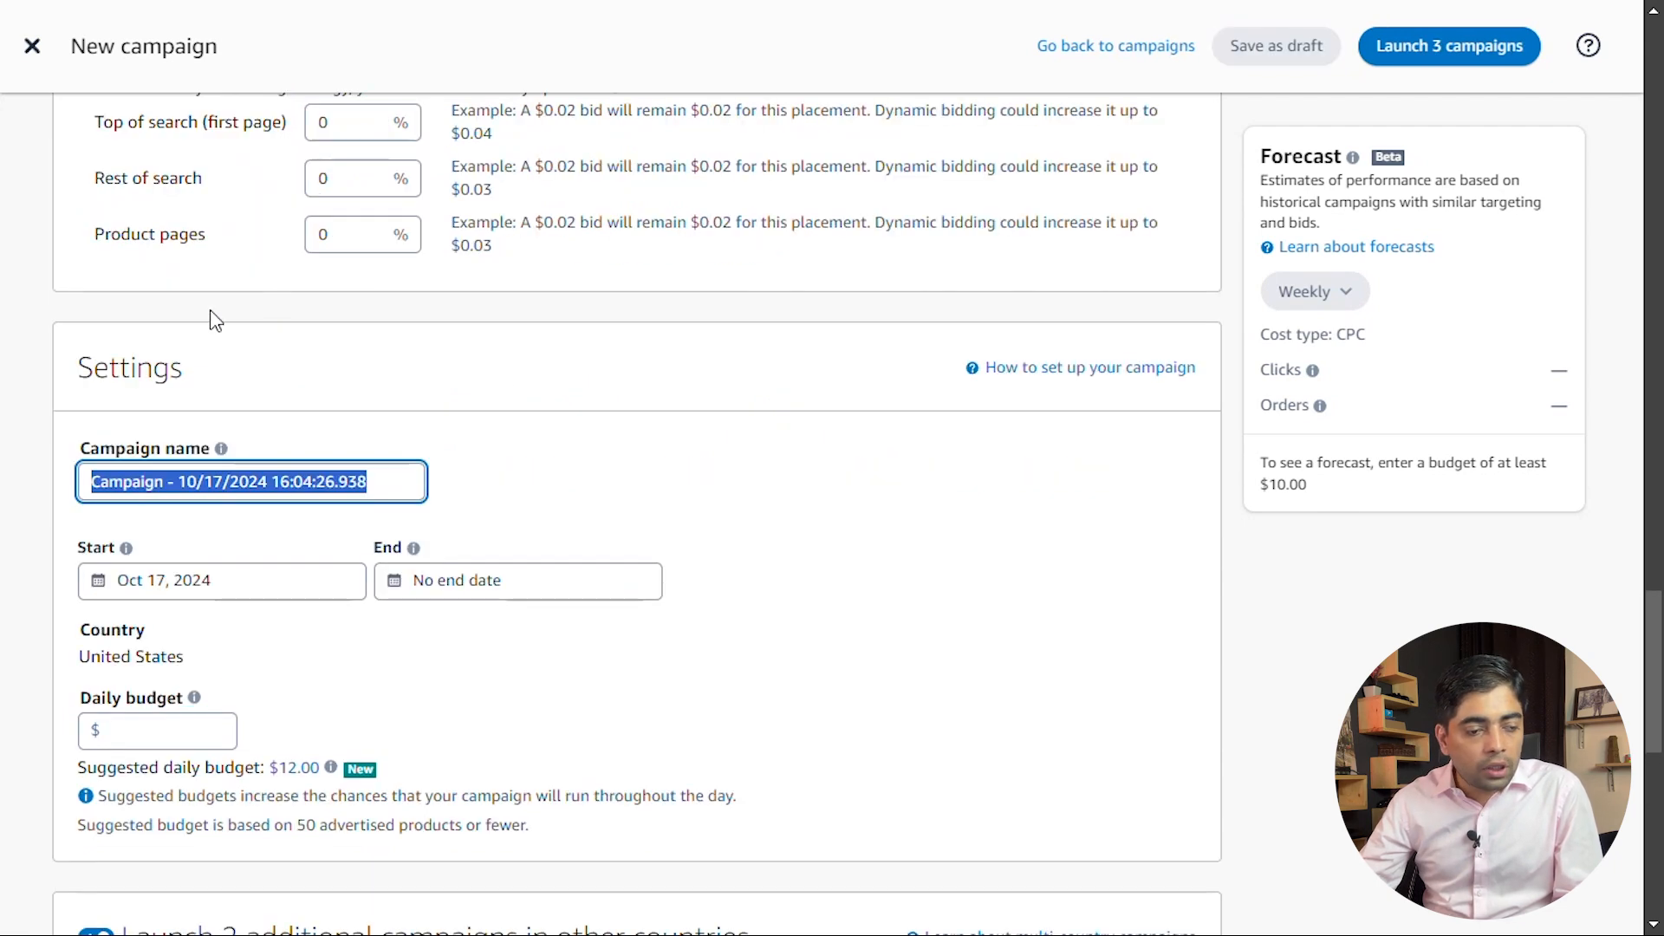
scroll(141, 297, up, 1)
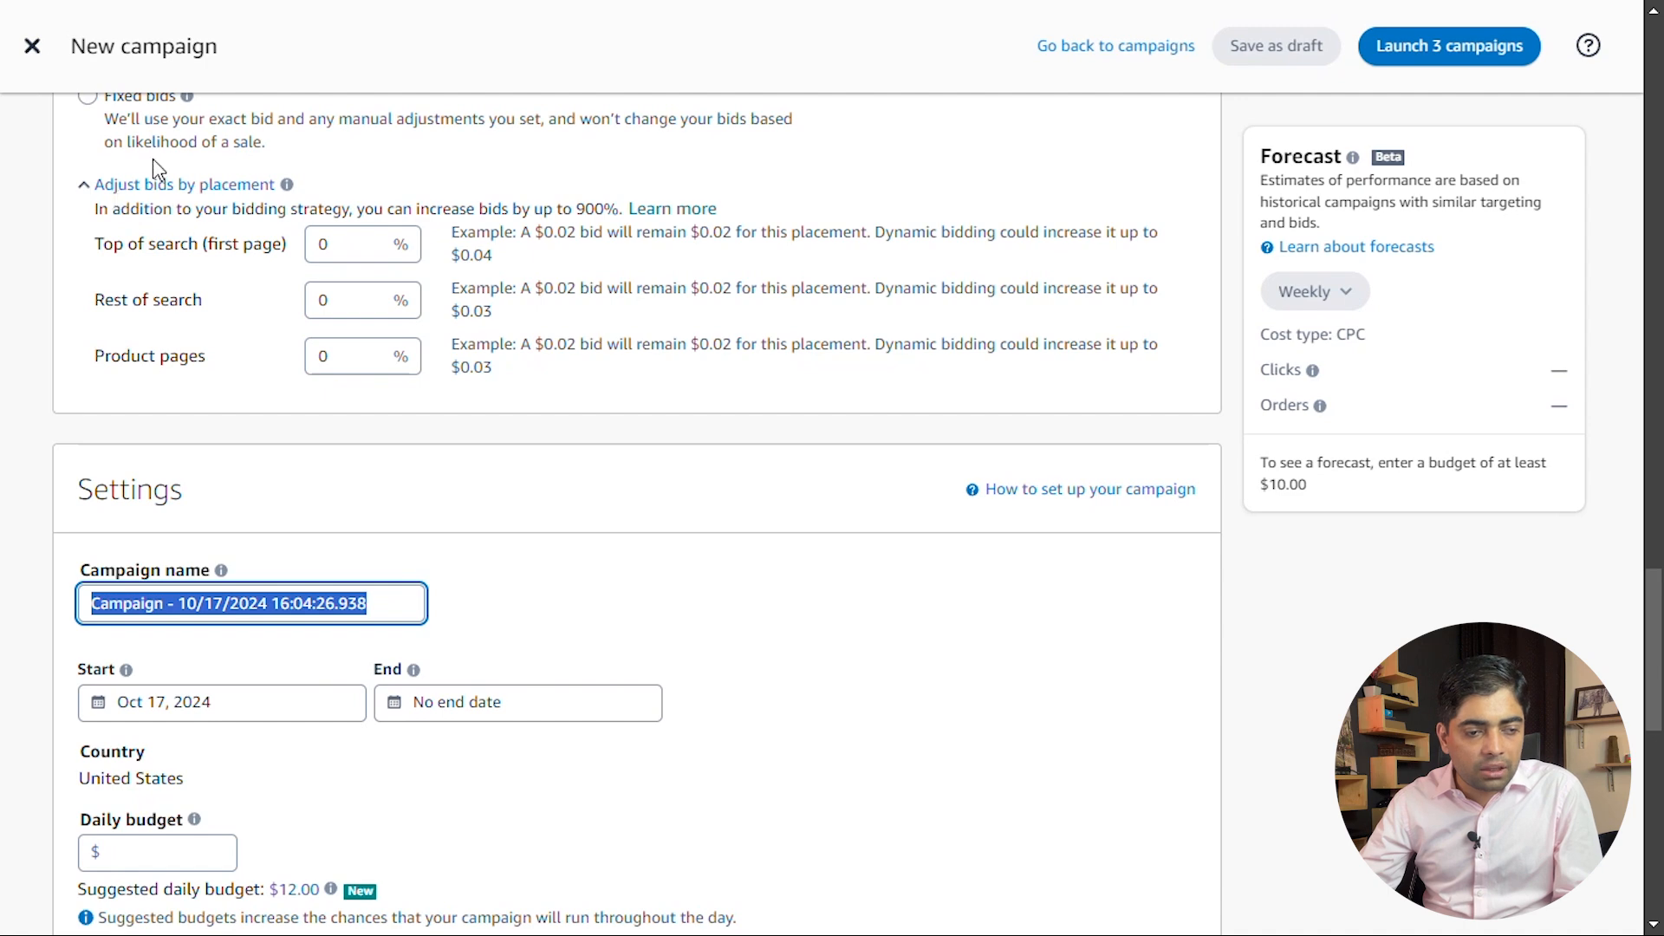
Name the campaign "Phone Cases" and apply the suggested daily budget of $12.00
scroll(173, 356, down, 2)
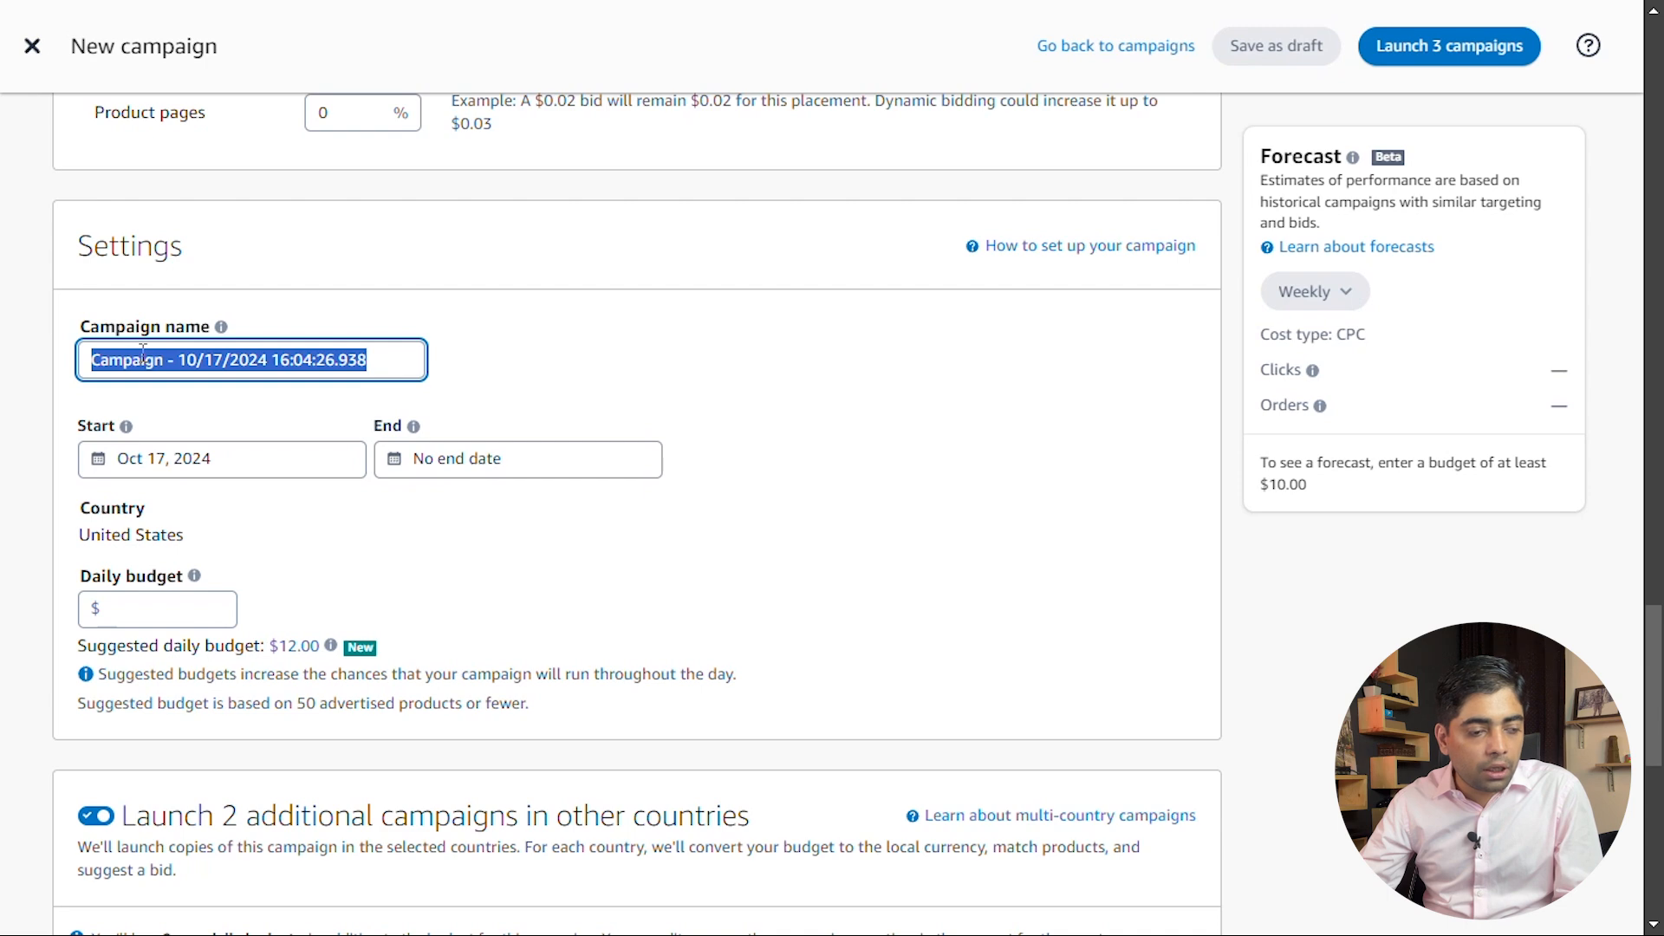
text(Phome)
key(BackSpace)
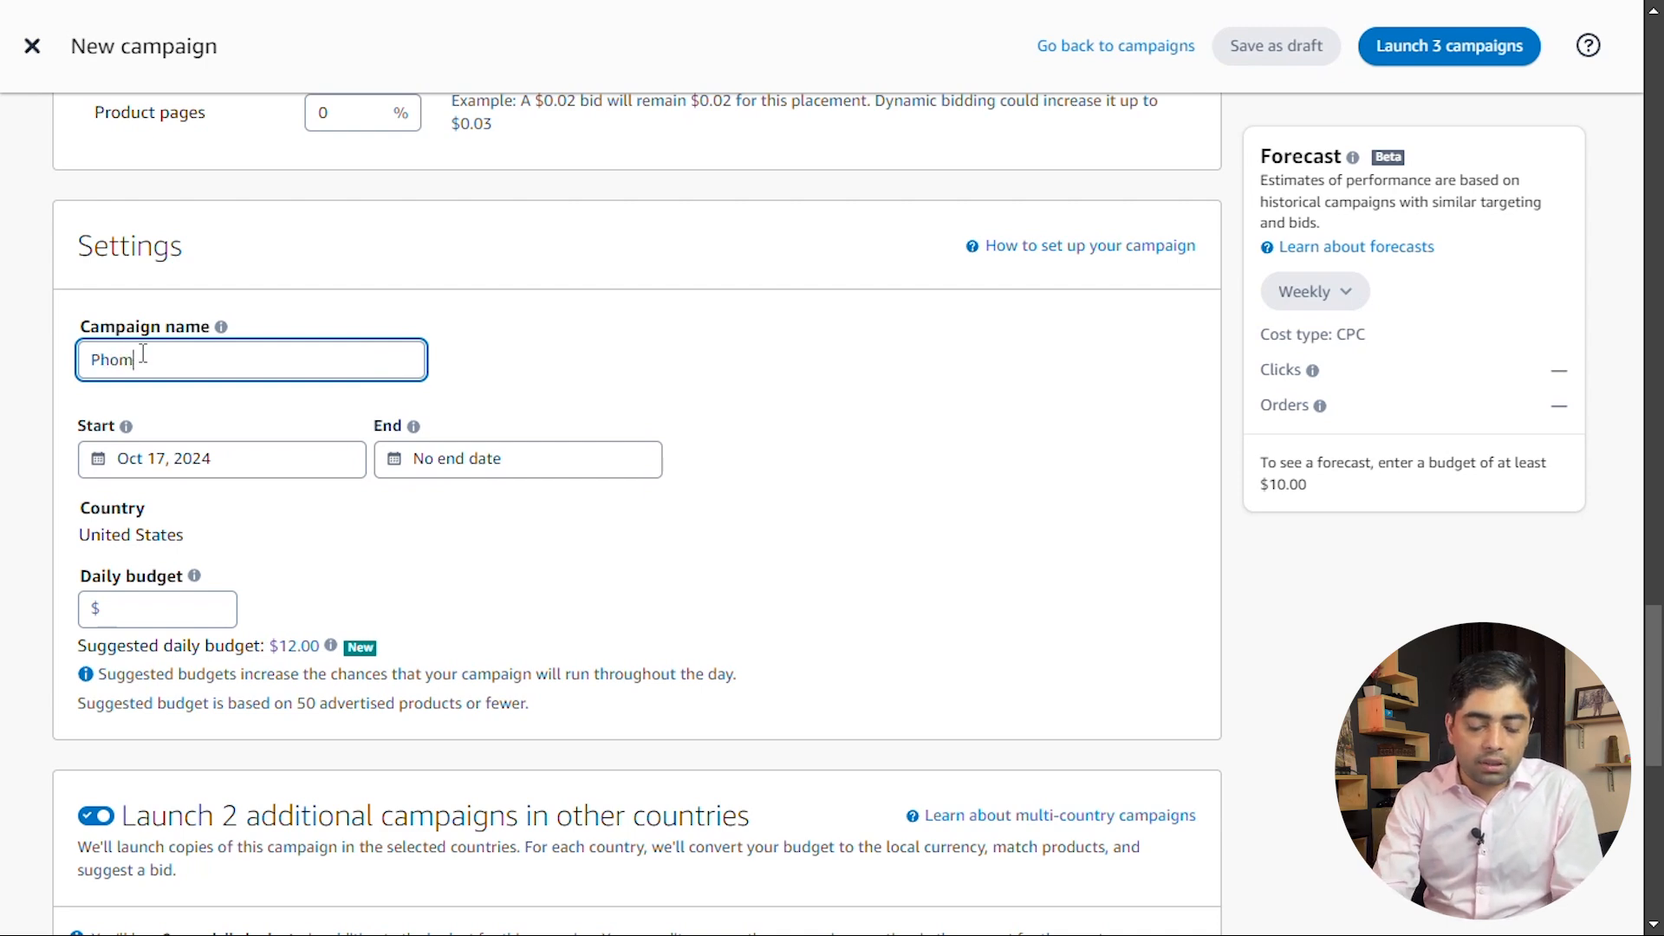
key(BackSpace)
text(ne Cases)
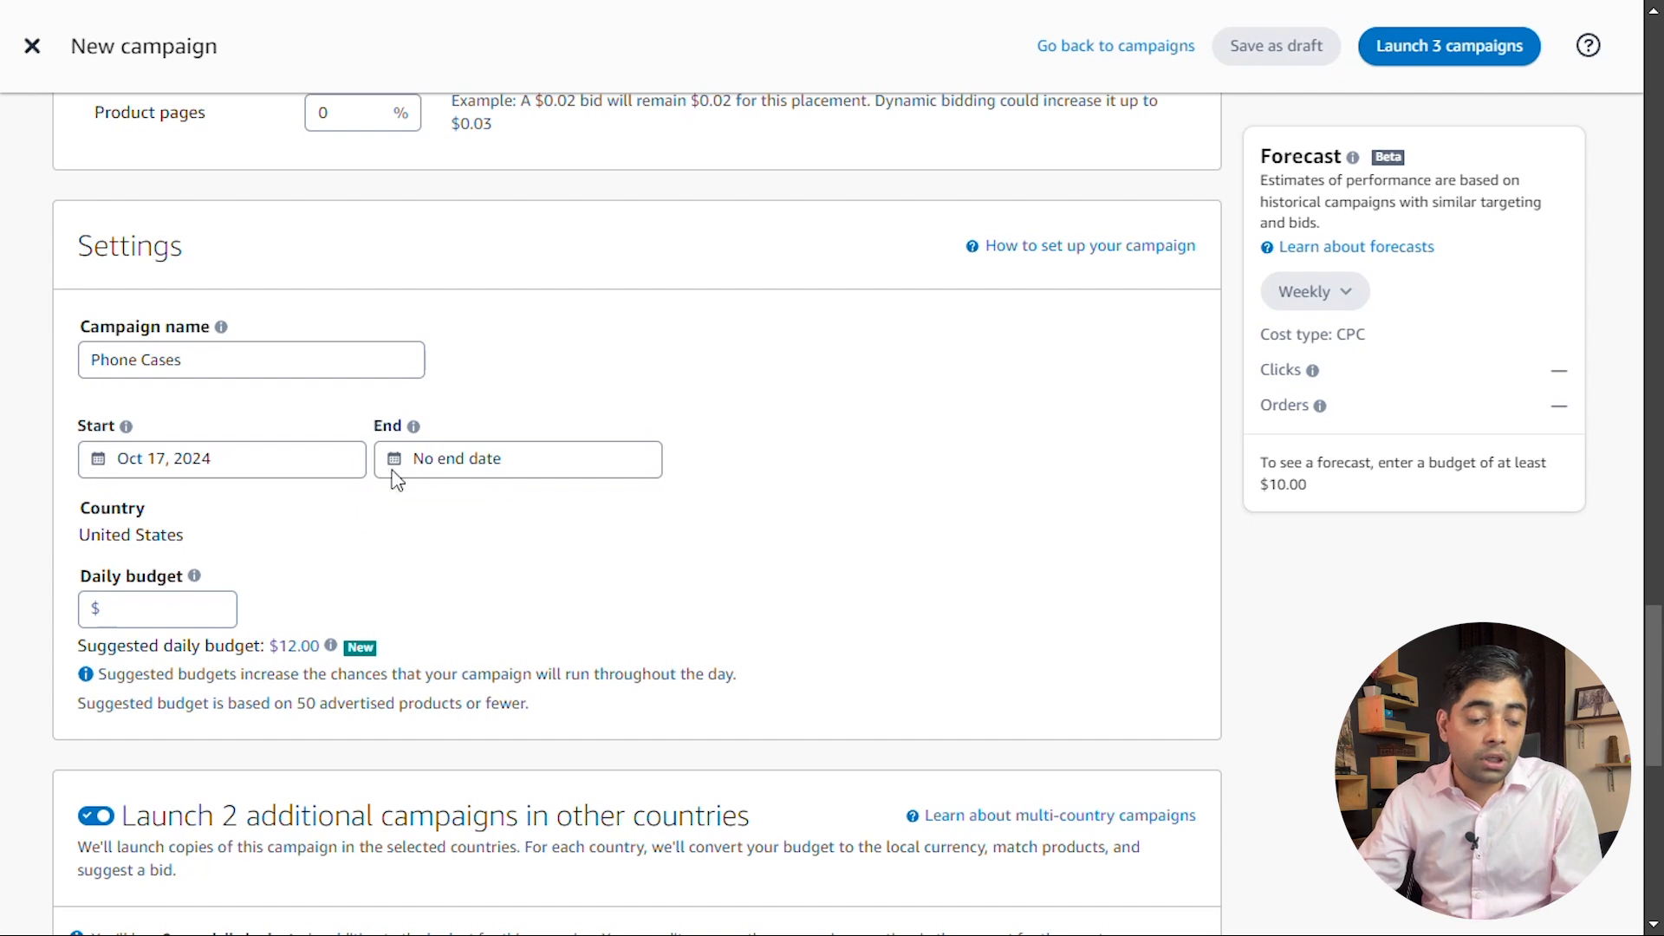
click(155, 602)
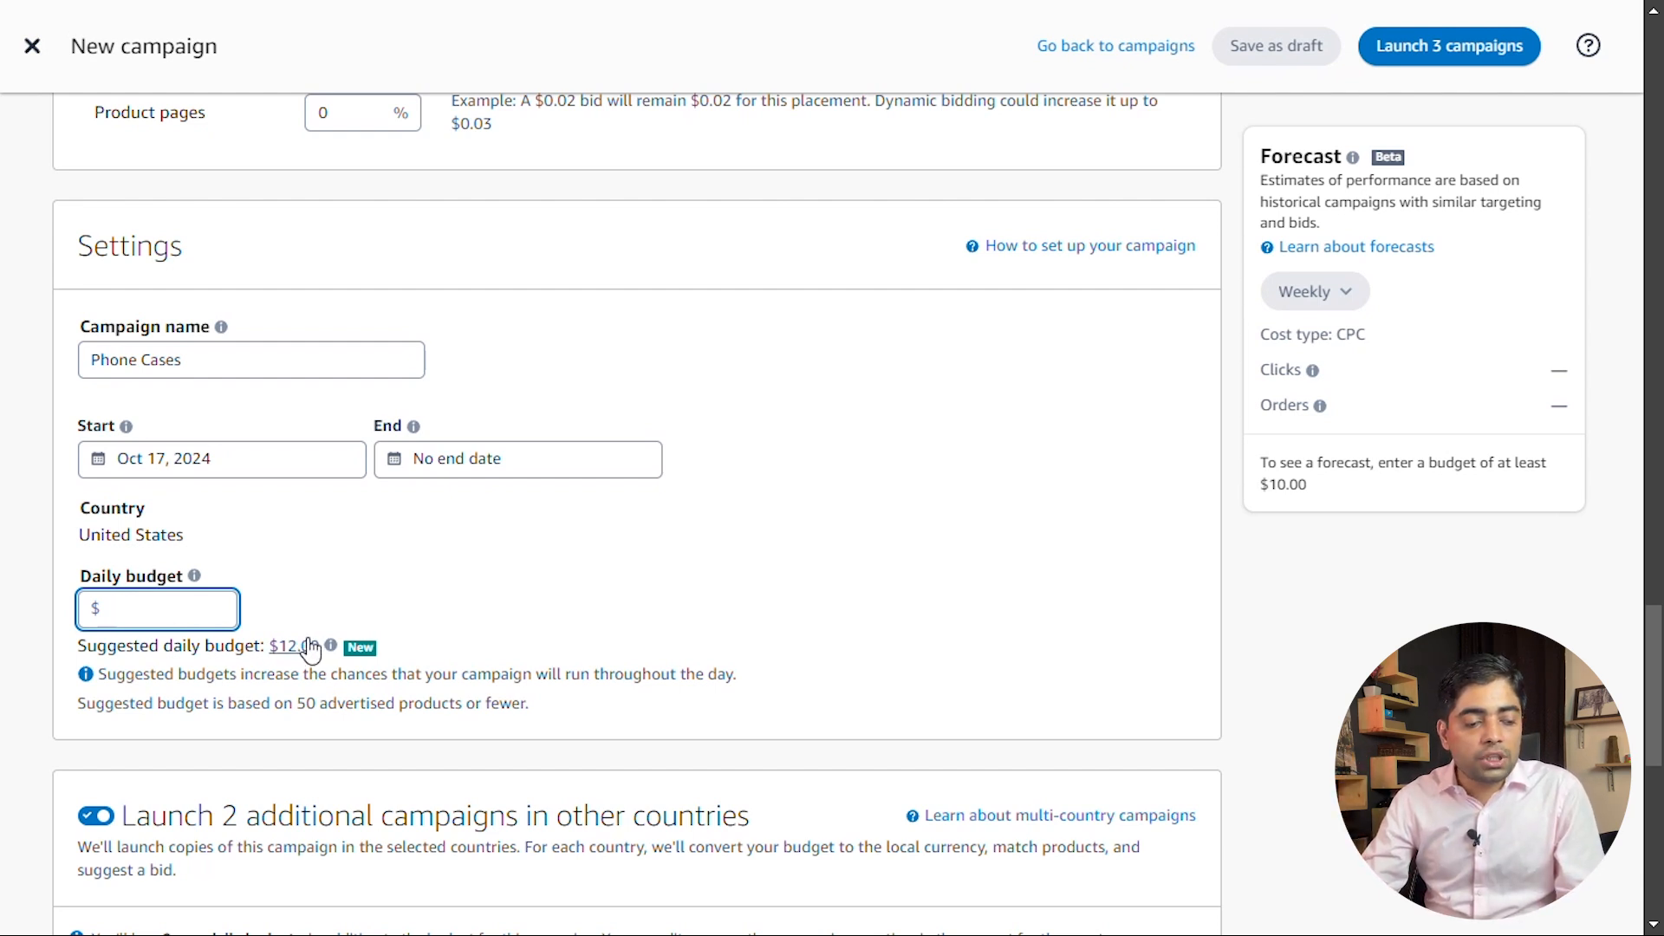
click(308, 645)
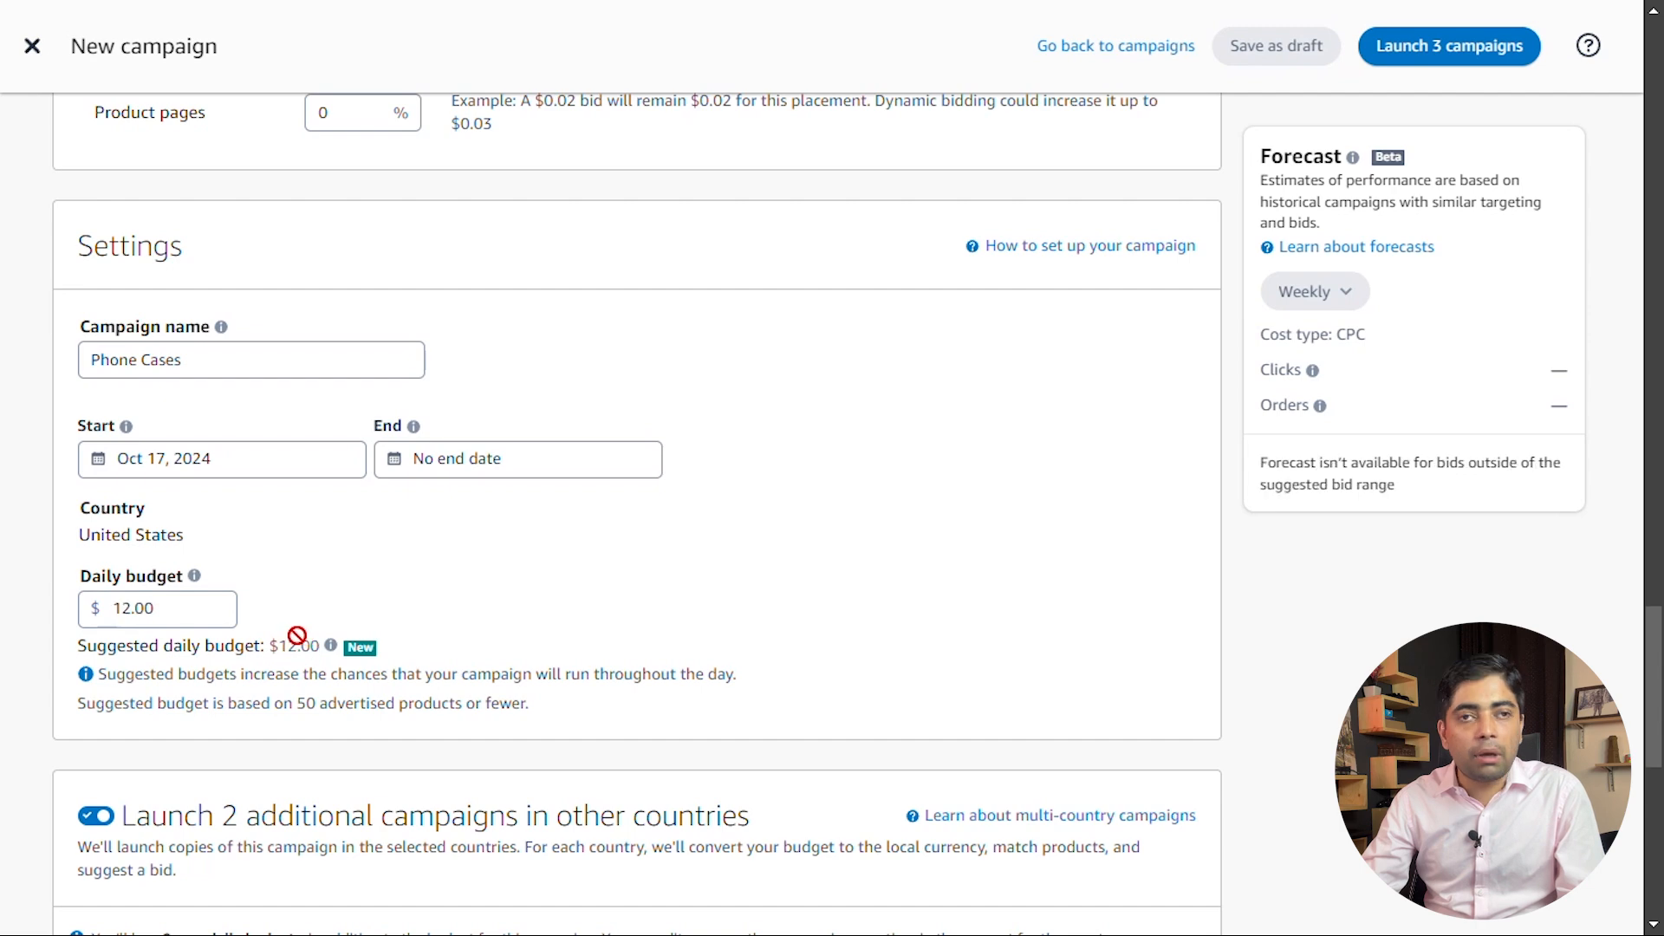
Exclude Mexico from the additional country campaigns, keeping Canada, and launch the two campaigns
scroll(377, 673, down, 2)
scroll(381, 674, up, 1)
scroll(398, 672, down, 4)
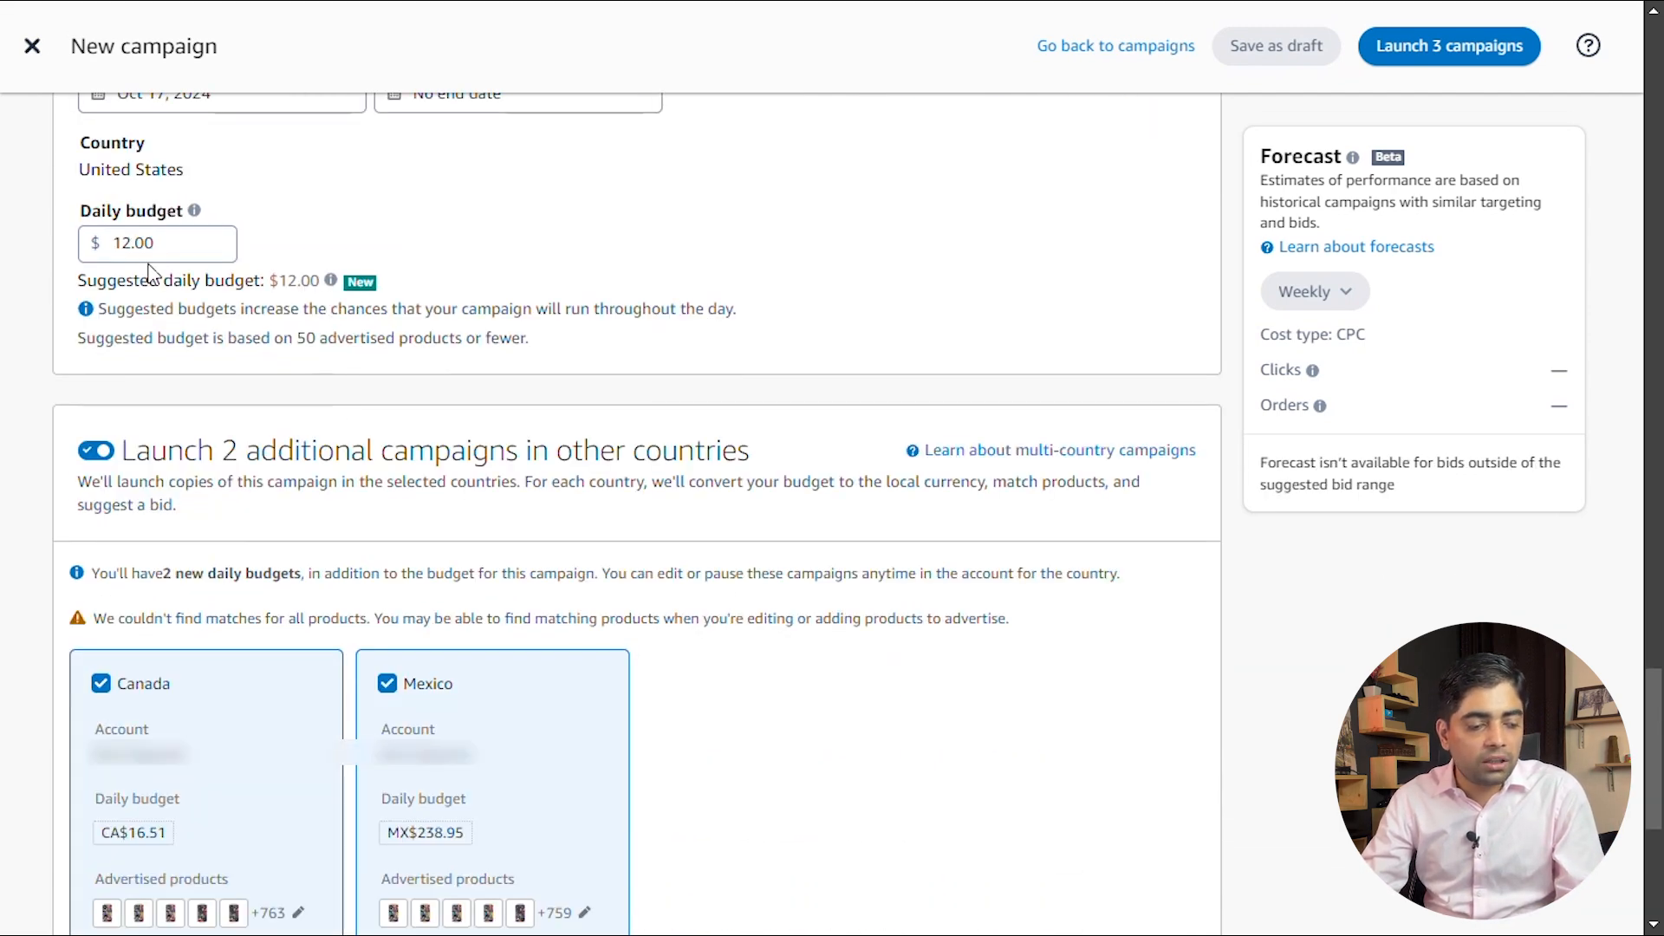
scroll(87, 386, down, 1)
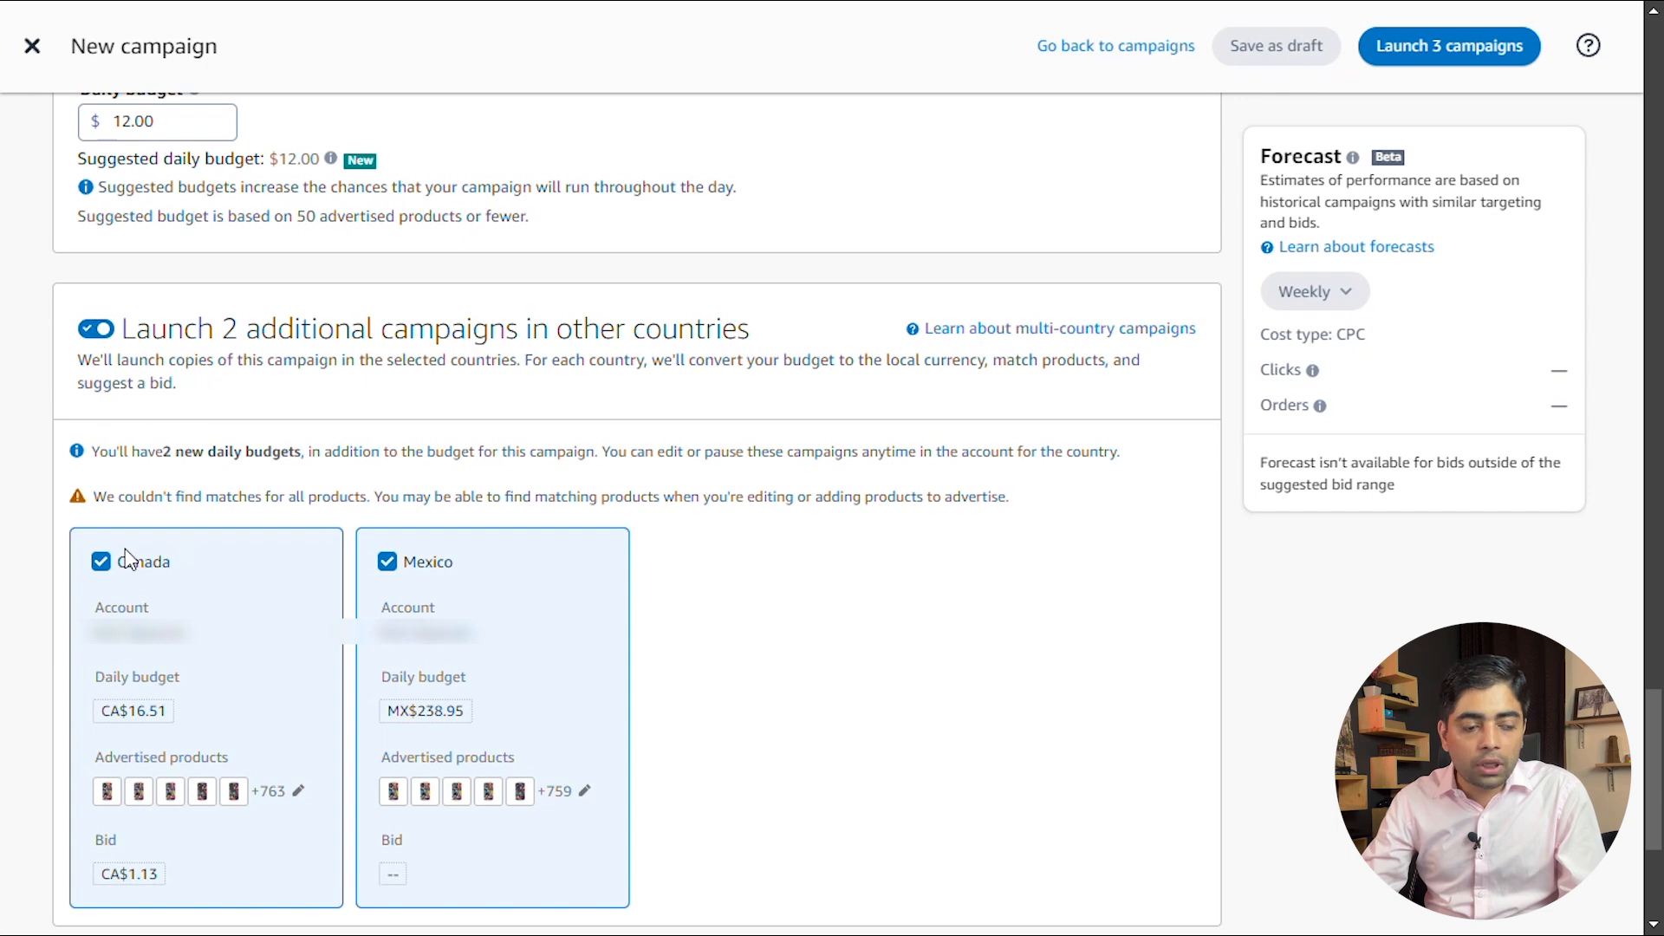
click(389, 562)
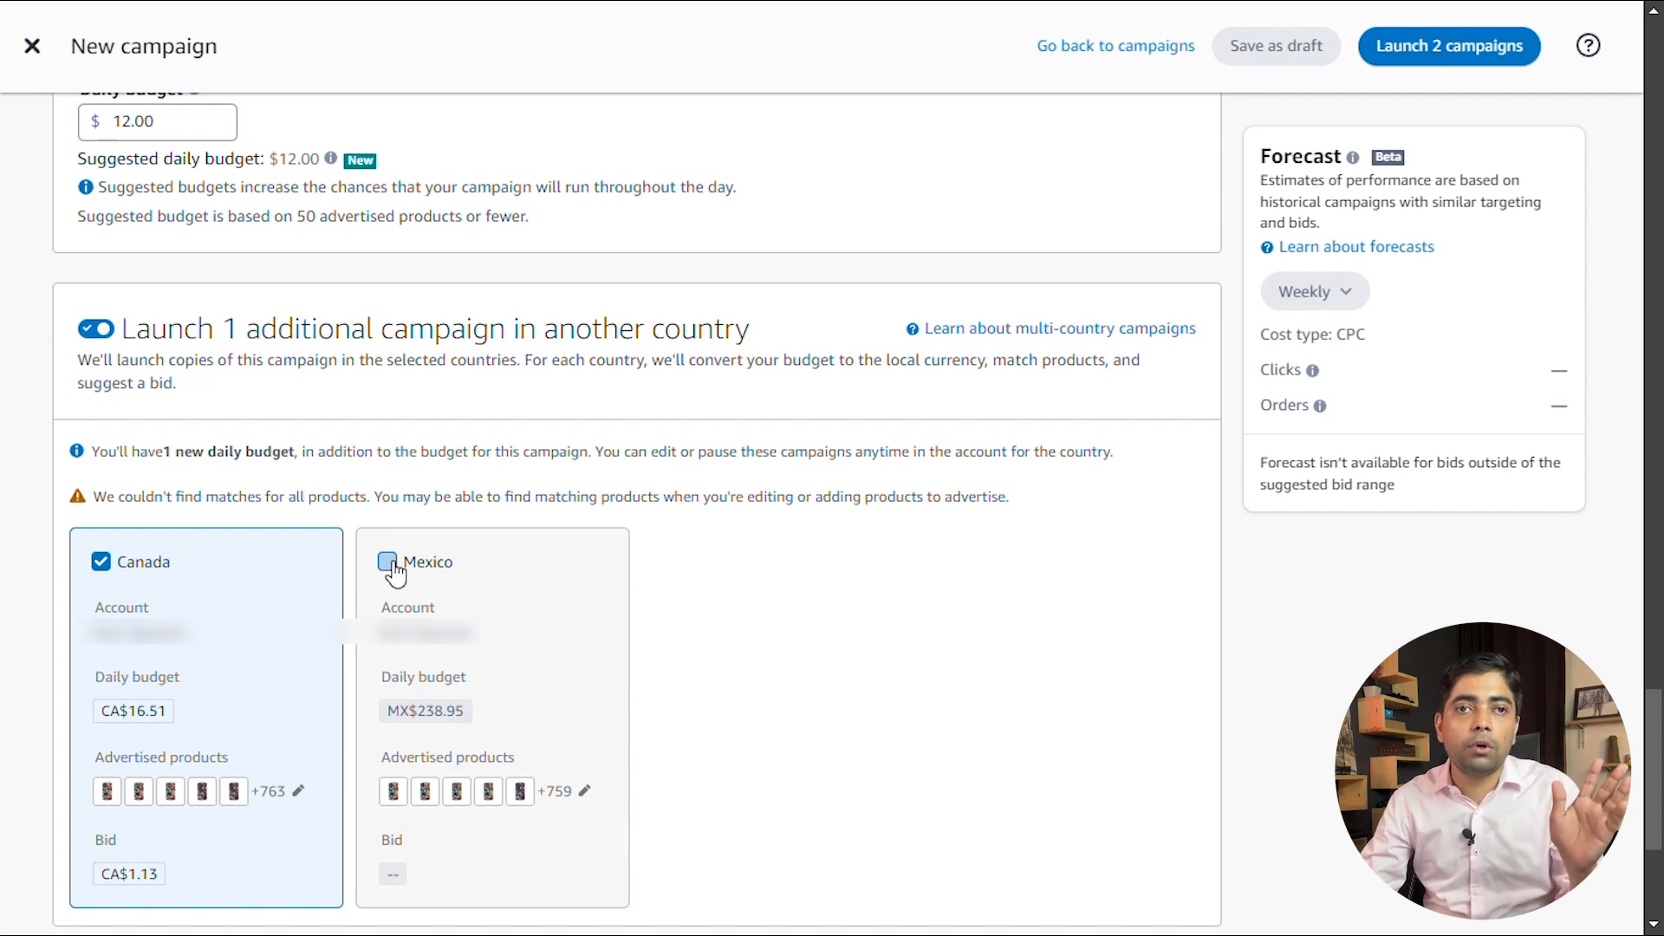
scroll(395, 572, down, 4)
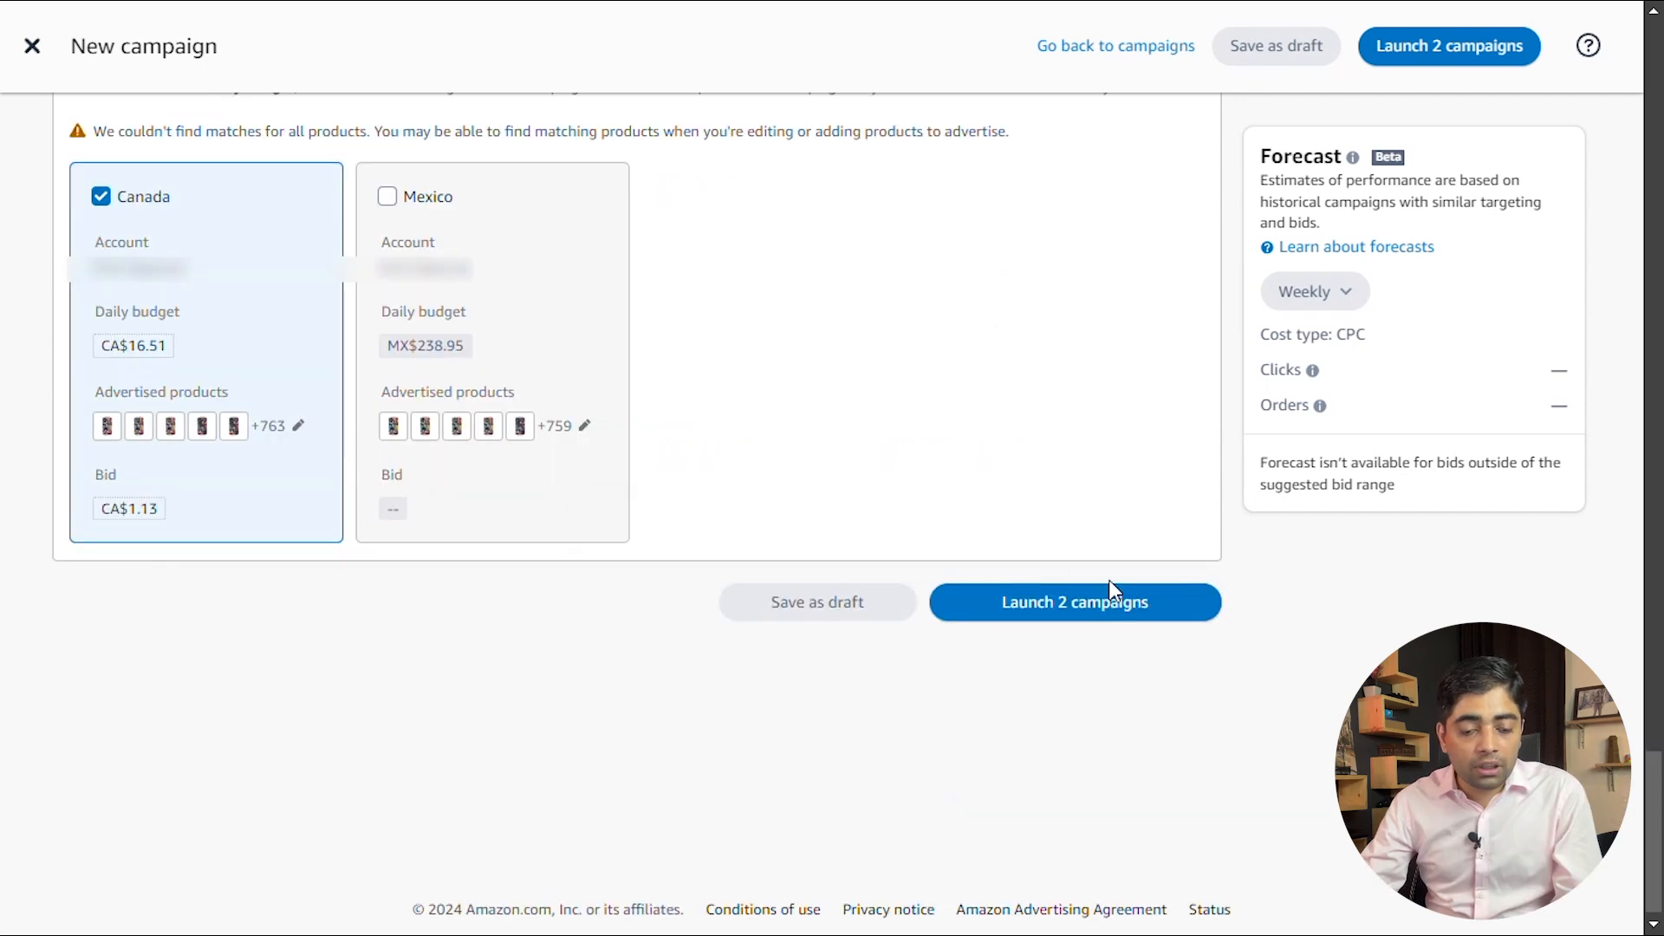
click(1048, 611)
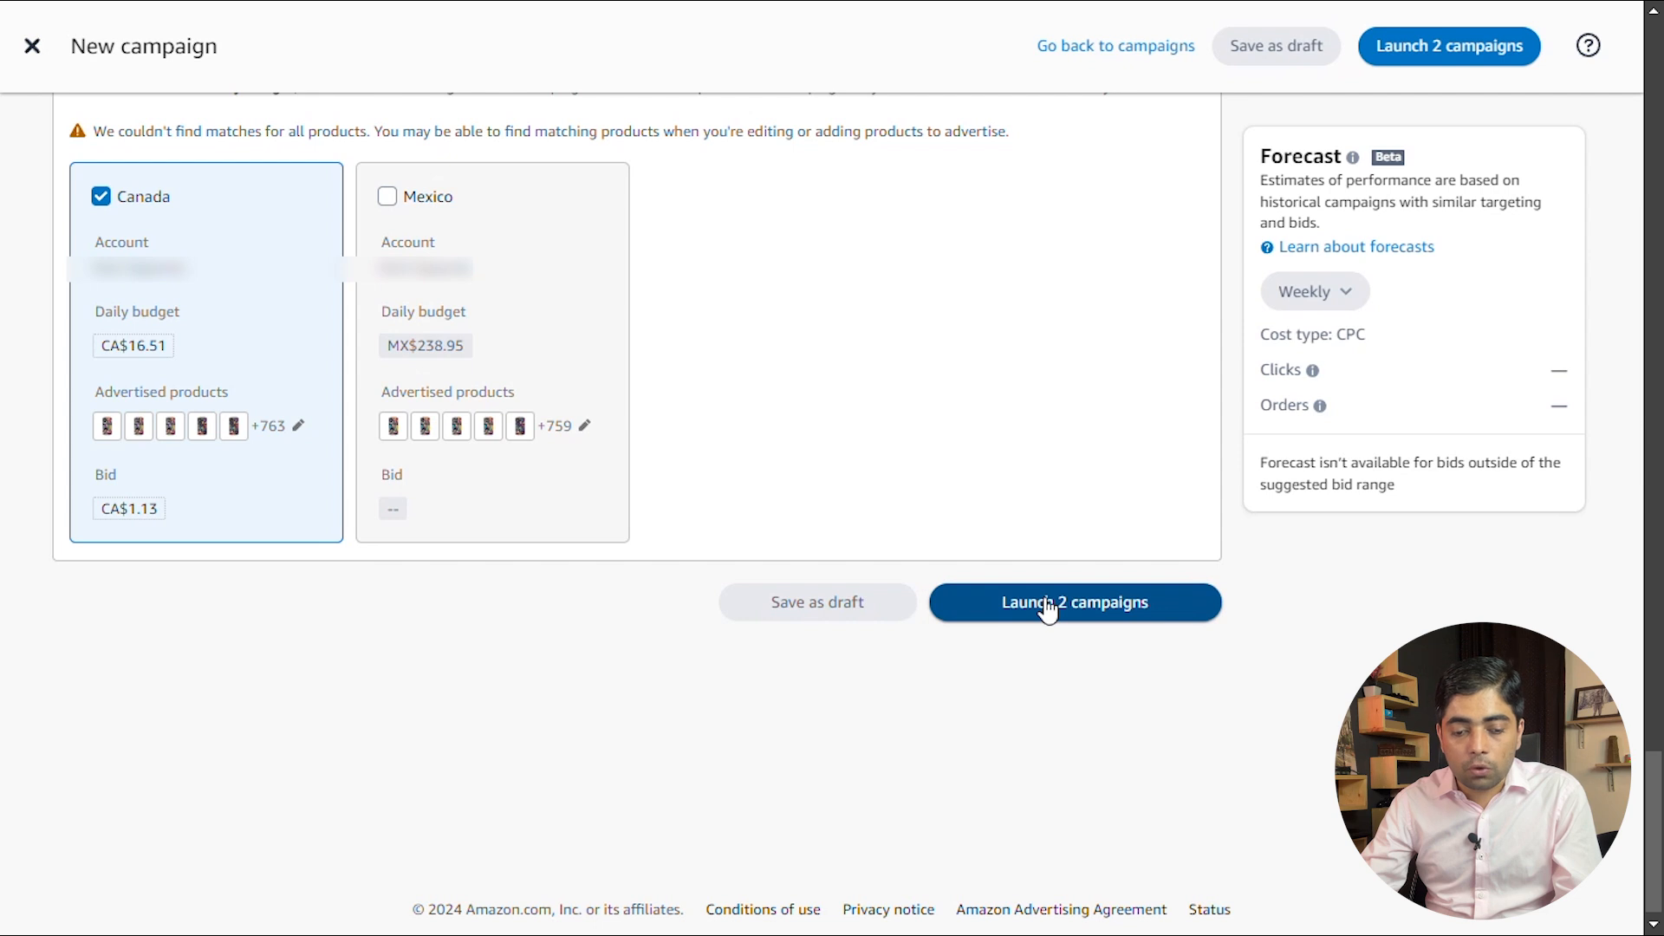